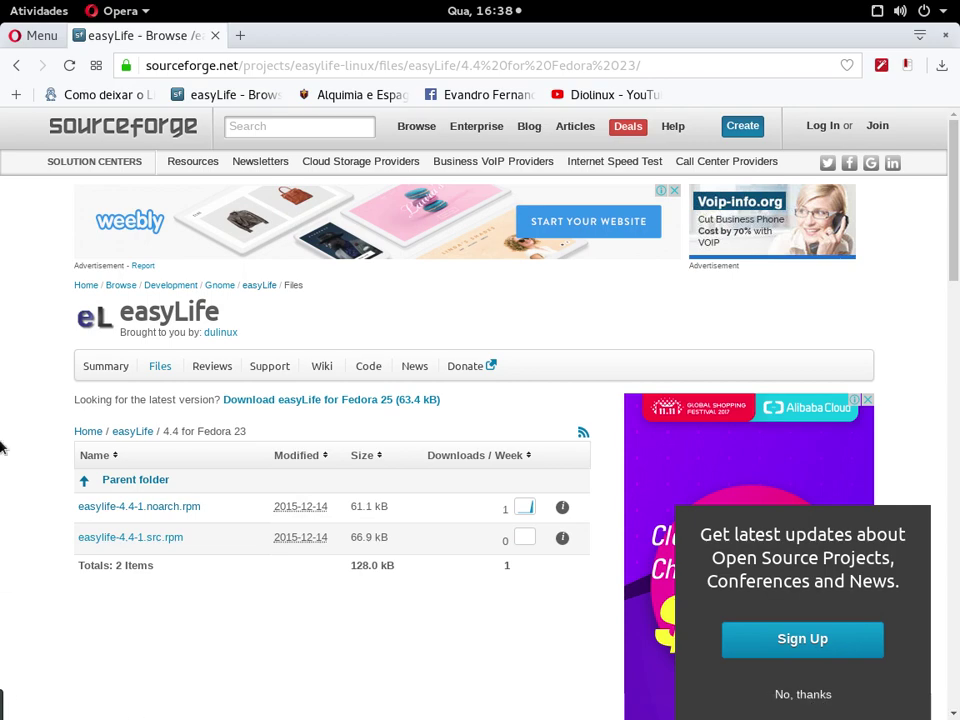
# - Download easylife-4.4-1.noarch.rpm from the easyLife files page for Fedora 23 and show it in its folder
pyautogui.press('super')
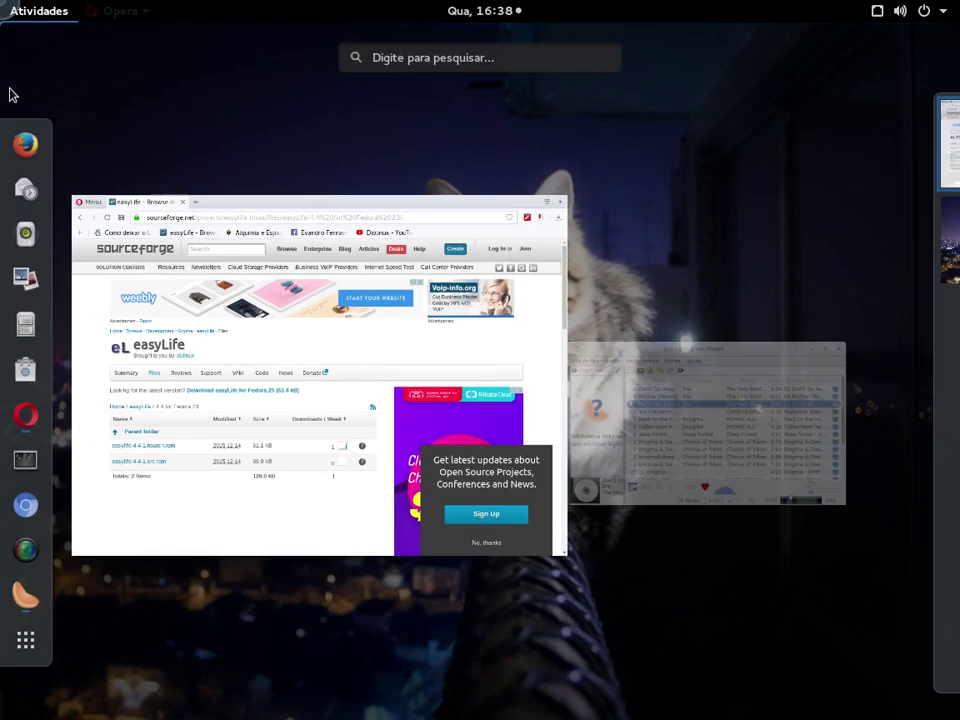
pyautogui.click(128, 396)
pyautogui.click(157, 509)
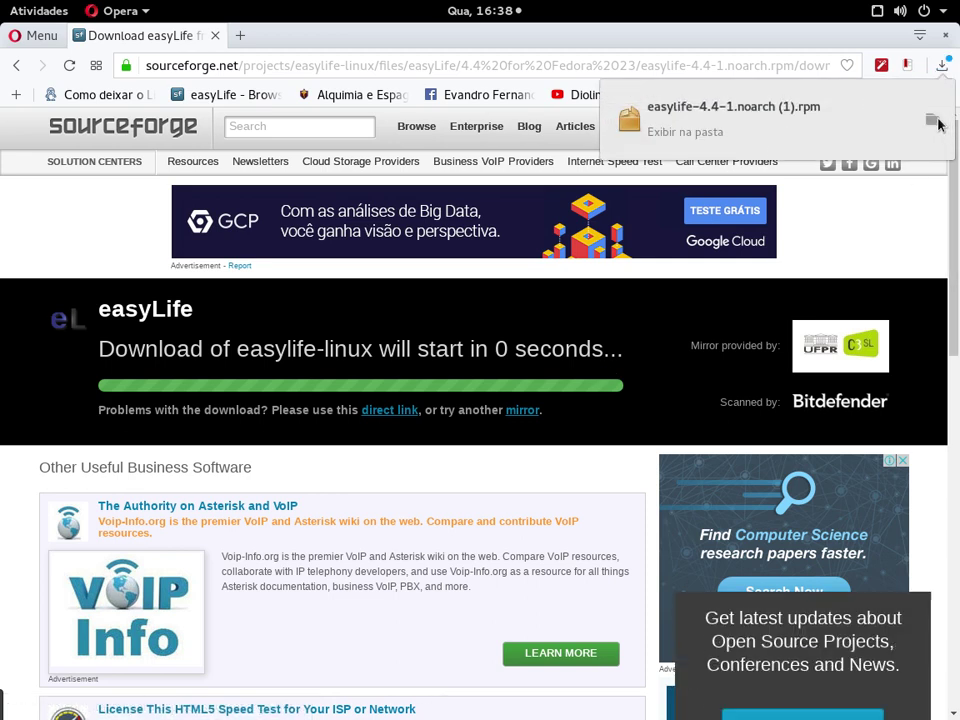
pyautogui.click(933, 120)
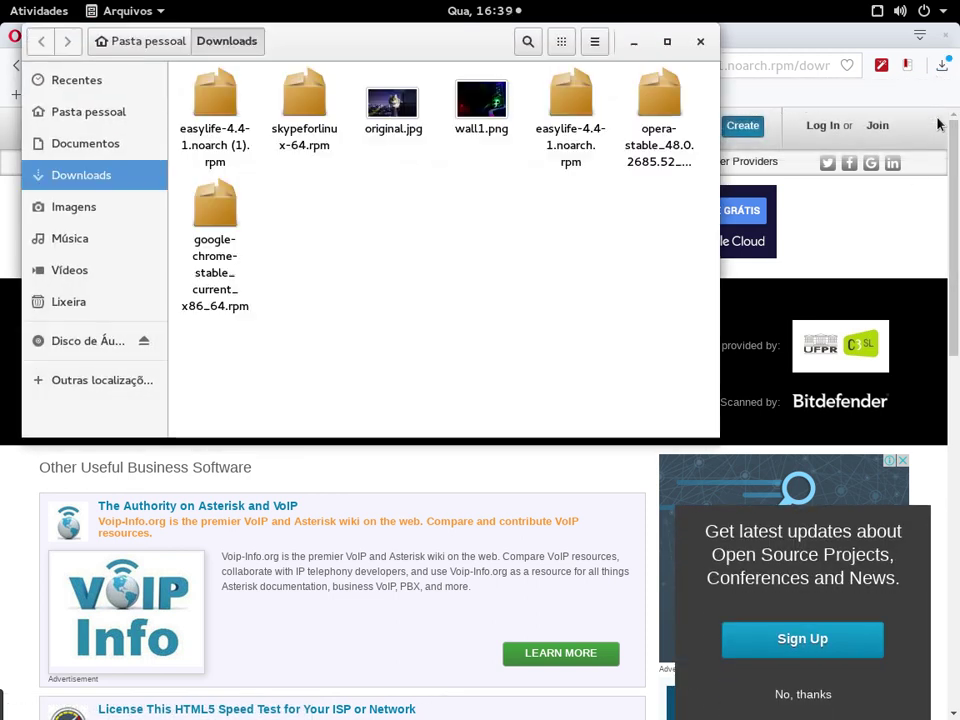
# - Close the browser and move the duplicate package "easylife-4.4-1.noarch (1).rpm" to the trash
pyautogui.click(947, 38)
pyautogui.click(947, 38)
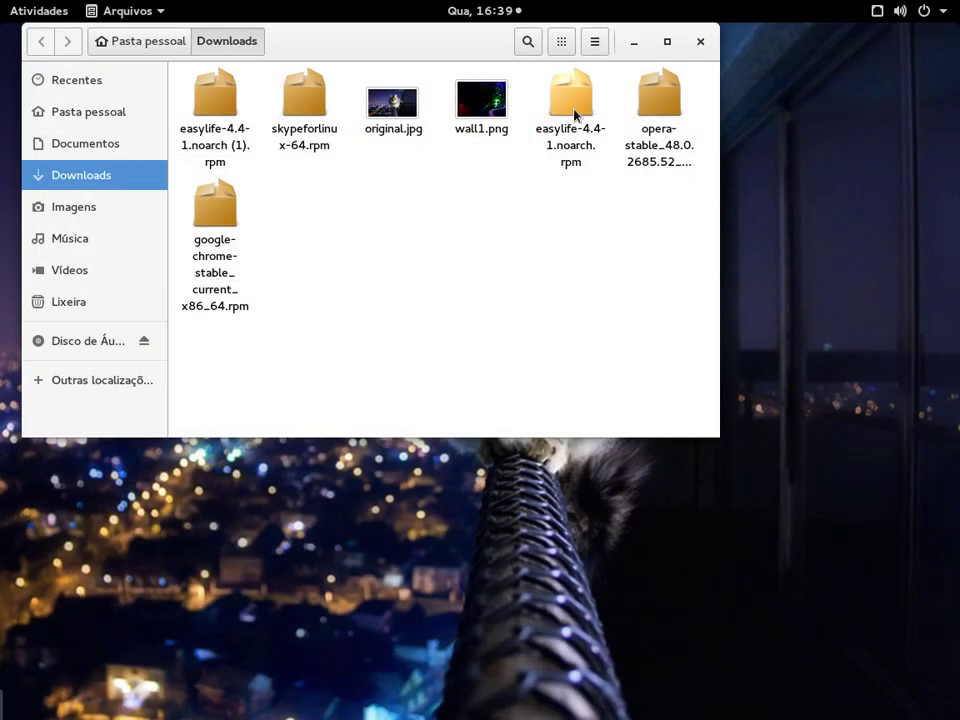
pyautogui.click(201, 114)
pyautogui.rightClick(201, 114)
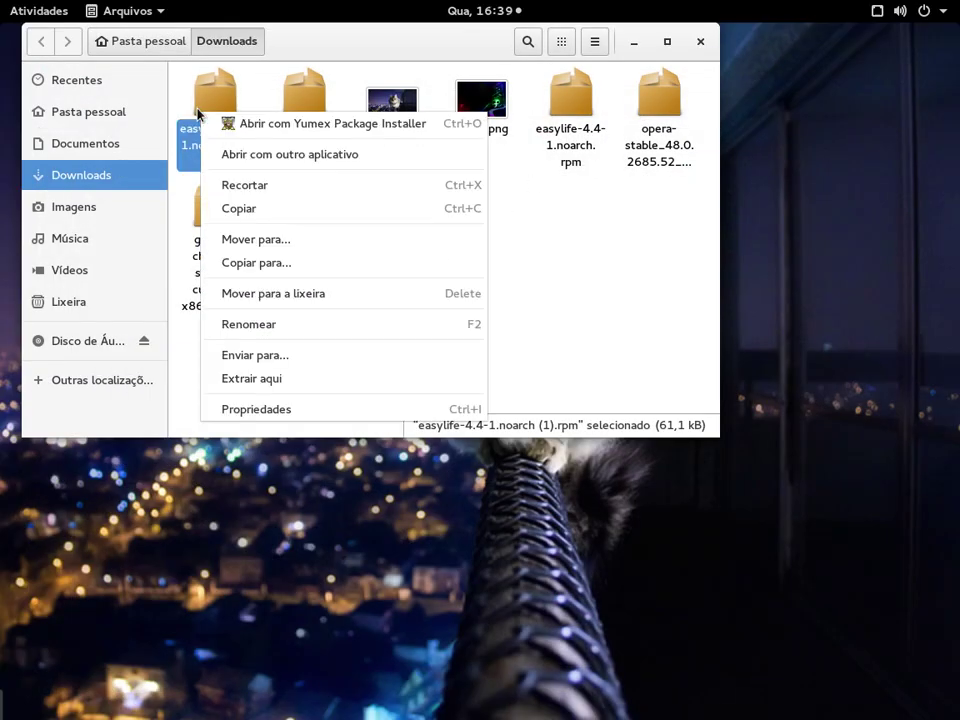
pyautogui.click(236, 295)
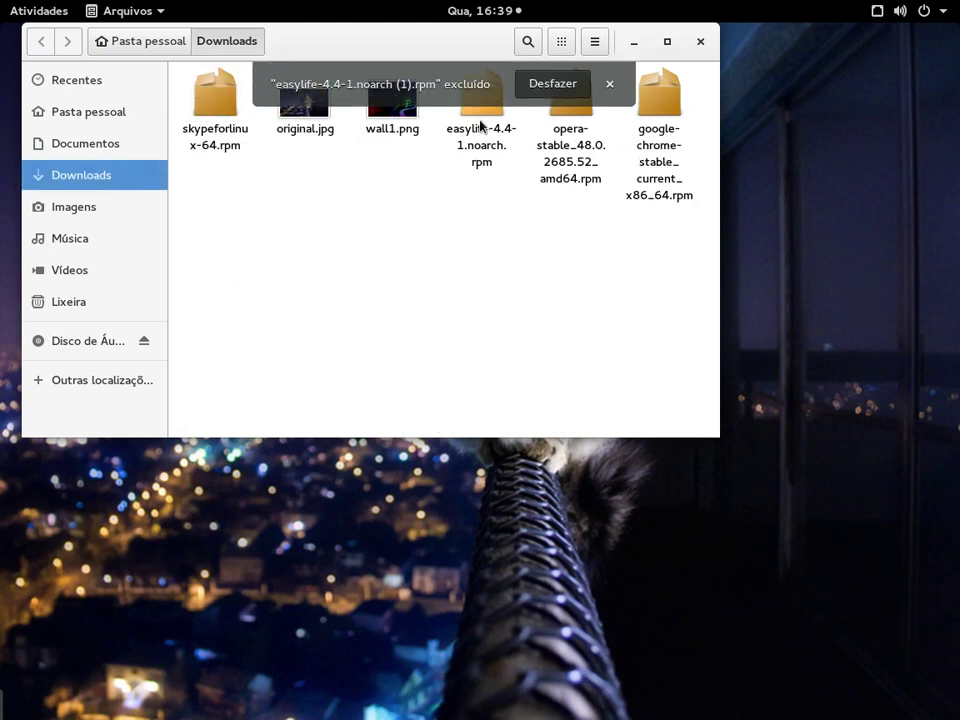
# - Identify the remaining easylife-4.4-1.noarch.rpm package in Downloads and close the folder window
pyautogui.click(486, 160)
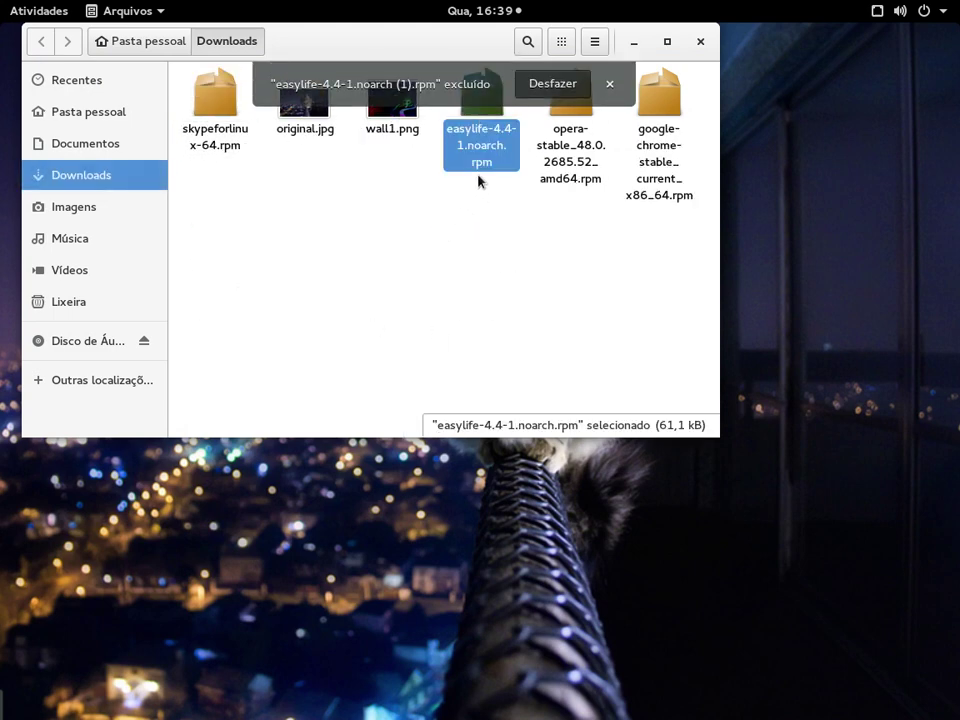
pyautogui.click(367, 297)
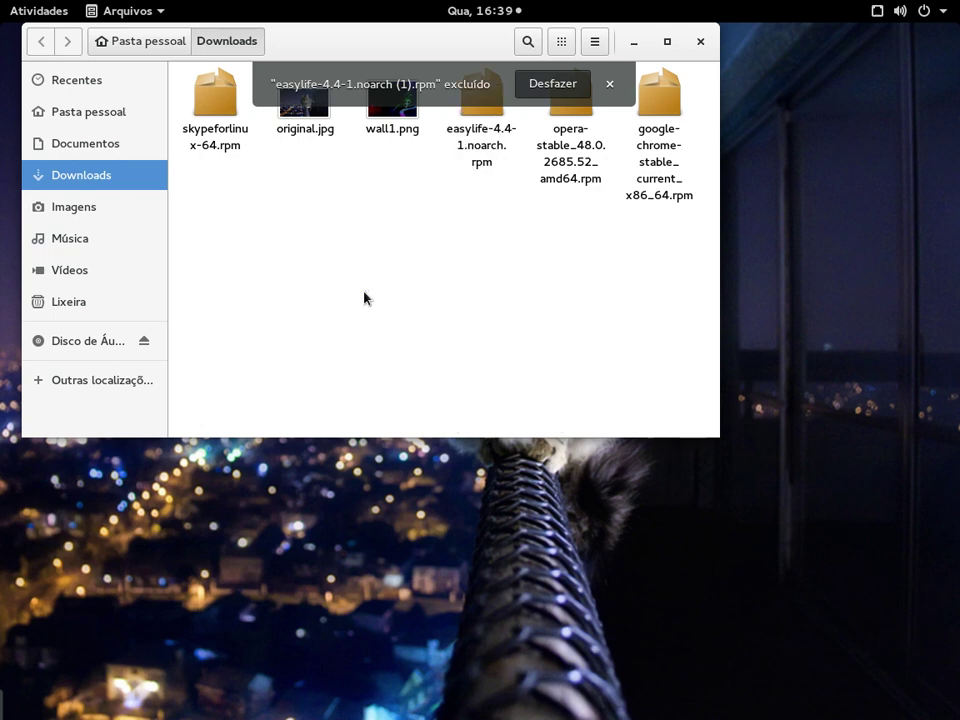
pyautogui.click(476, 118)
pyautogui.click(455, 224)
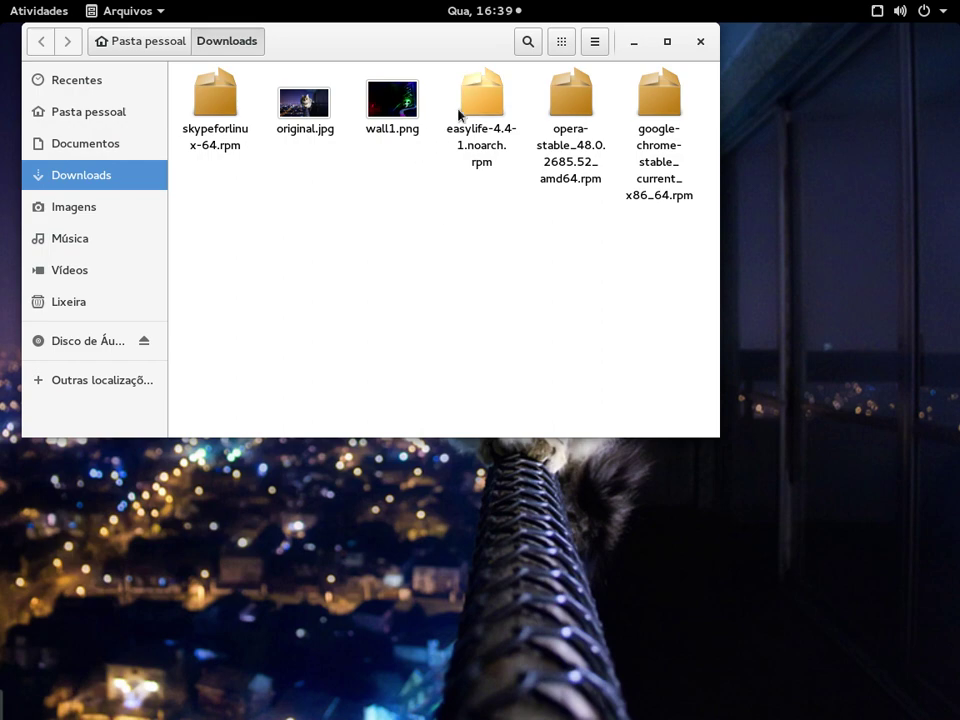
pyautogui.click(701, 42)
# - Search the installed applications for "eas", launch easyLife and authenticate with the root password
pyautogui.moveTo(1, 1)
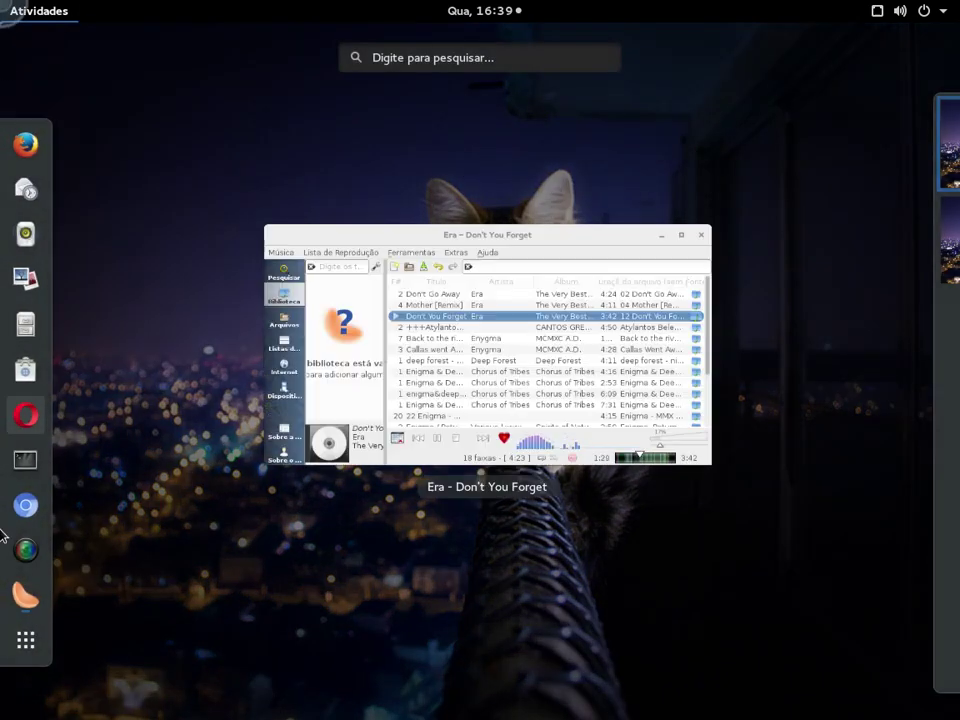
pyautogui.click(20, 655)
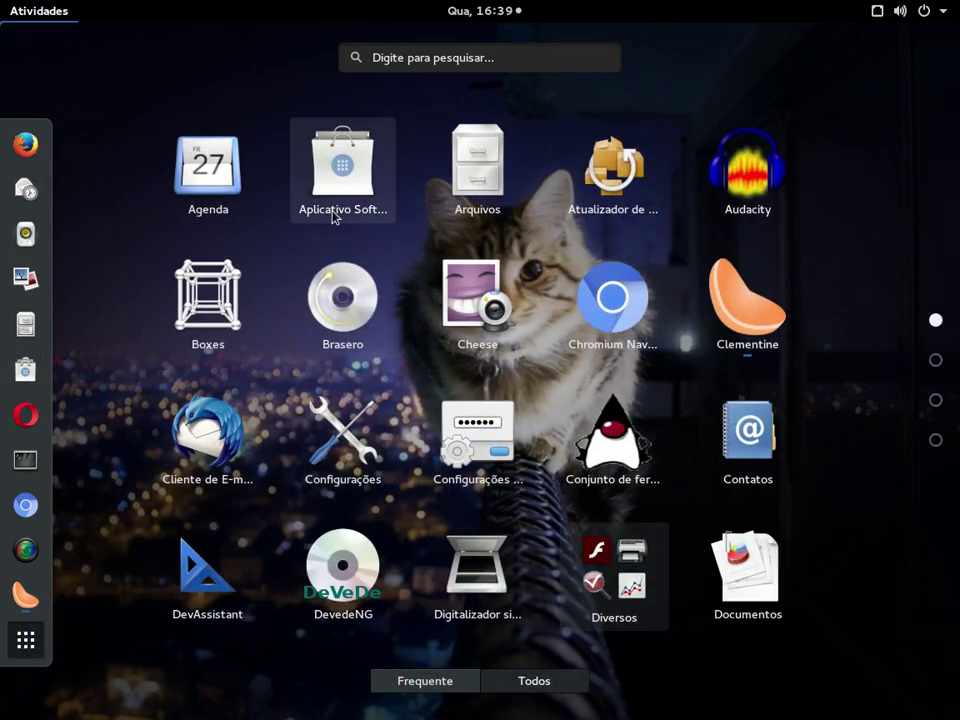
pyautogui.scroll(-3, 264, 481)
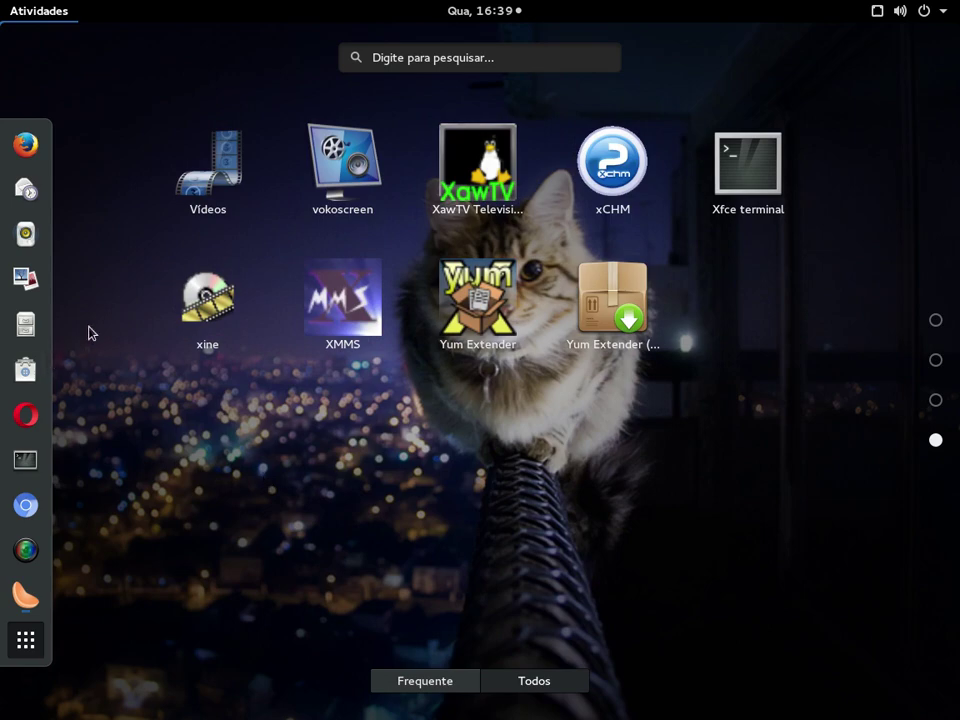
pyautogui.scroll(3, 300, 470)
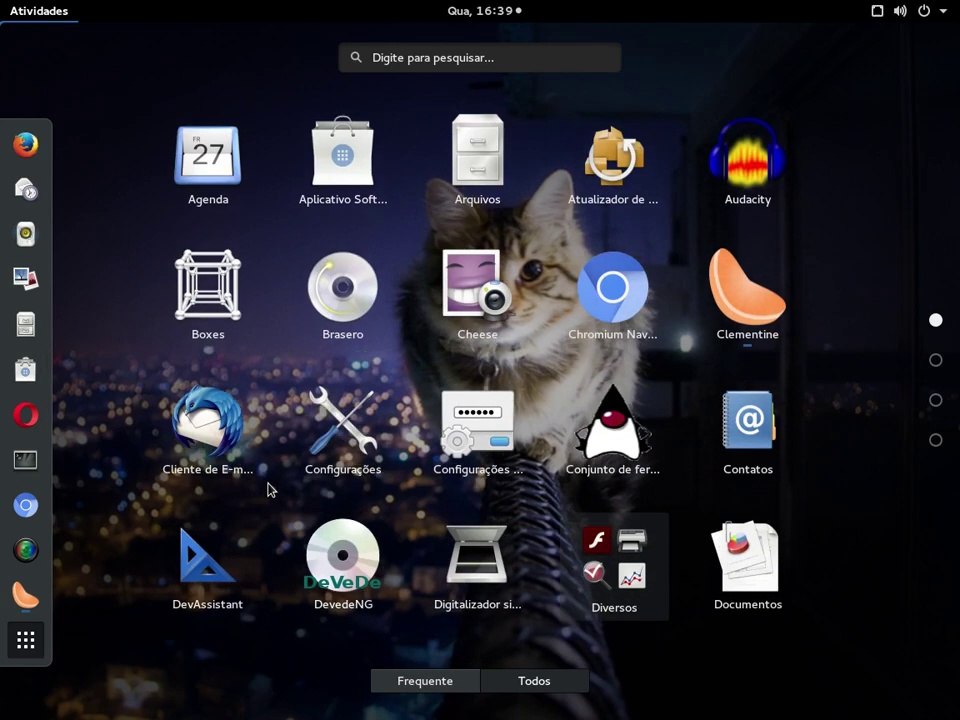
pyautogui.scroll(-1, 287, 392)
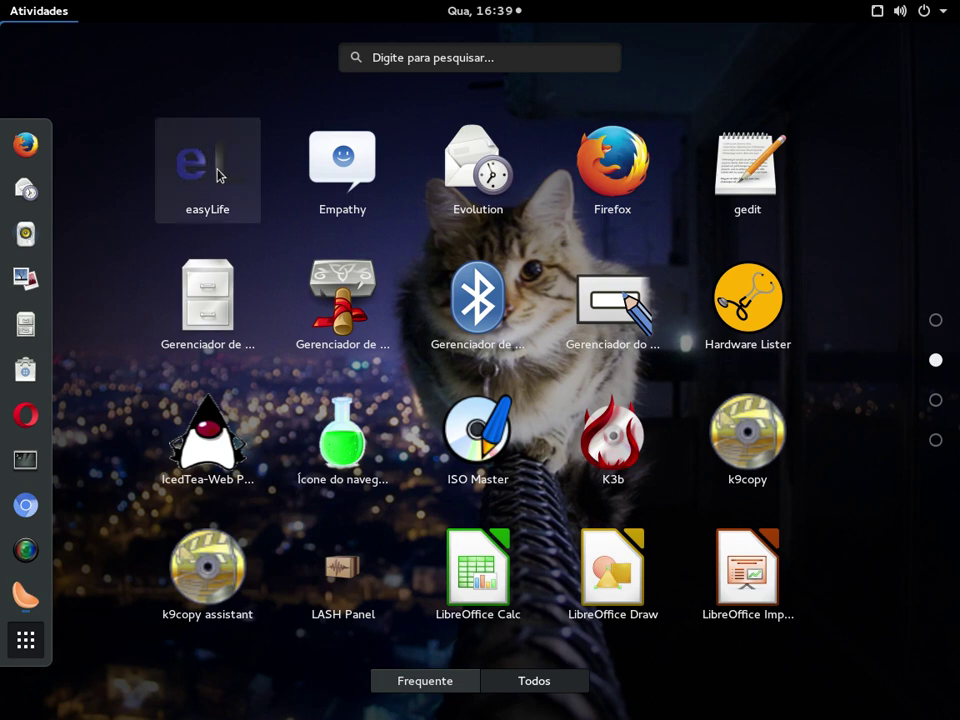
pyautogui.click(427, 58)
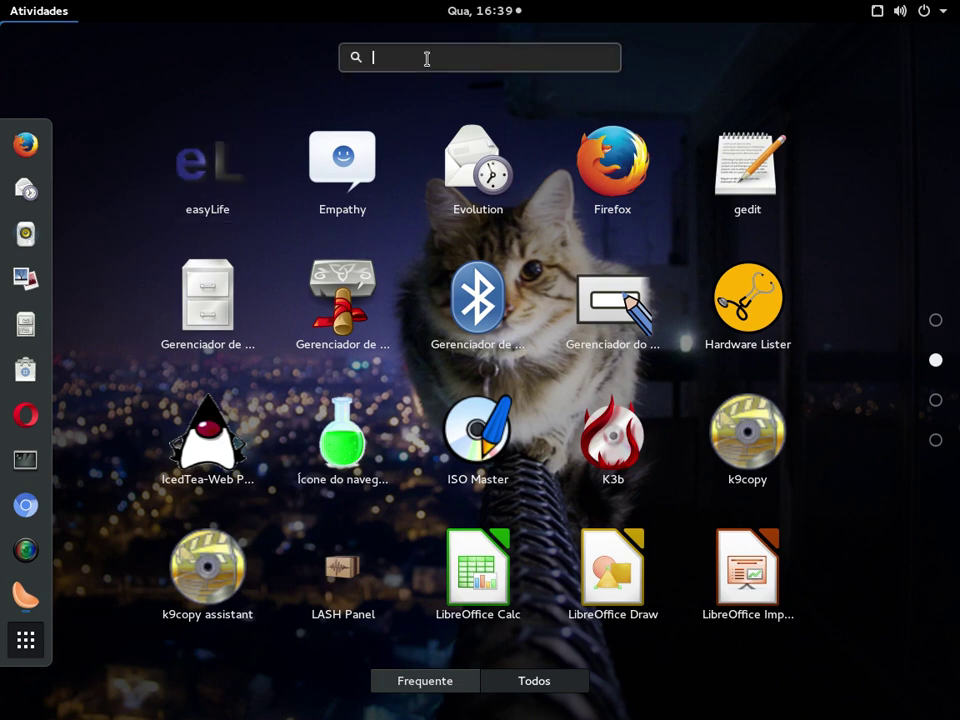
pyautogui.write('eas')
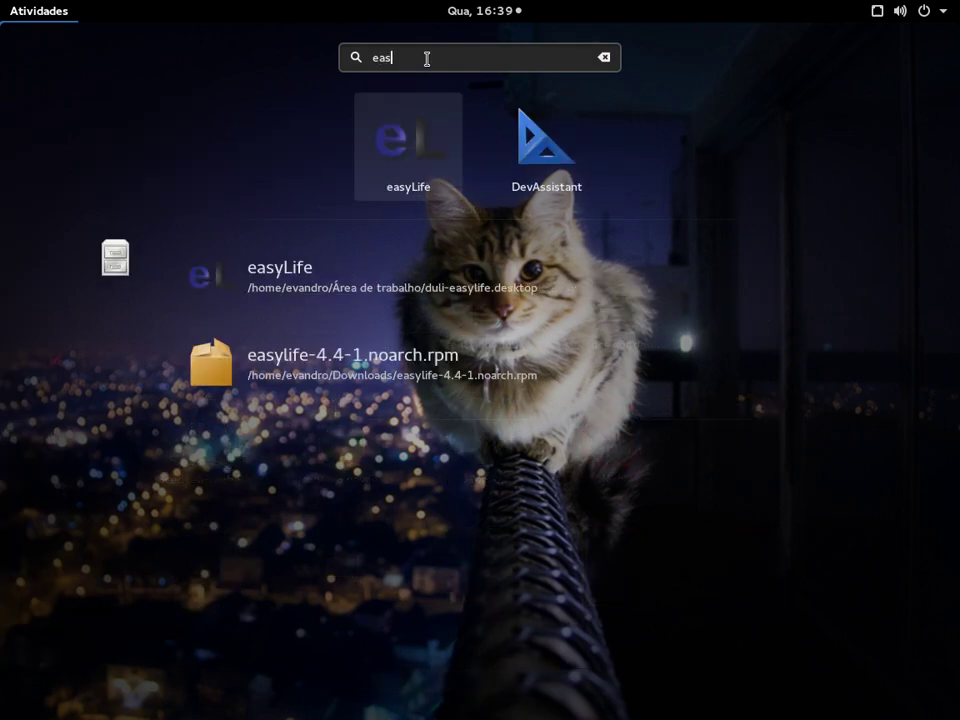
pyautogui.click(397, 150)
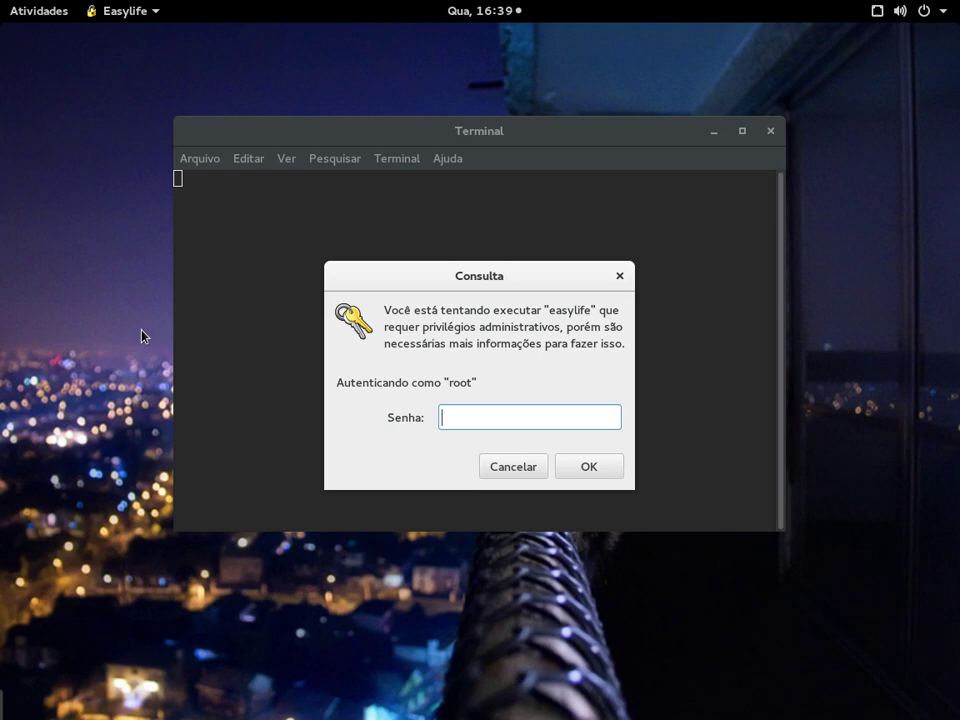
pyautogui.write('•••')
pyautogui.press('Return')
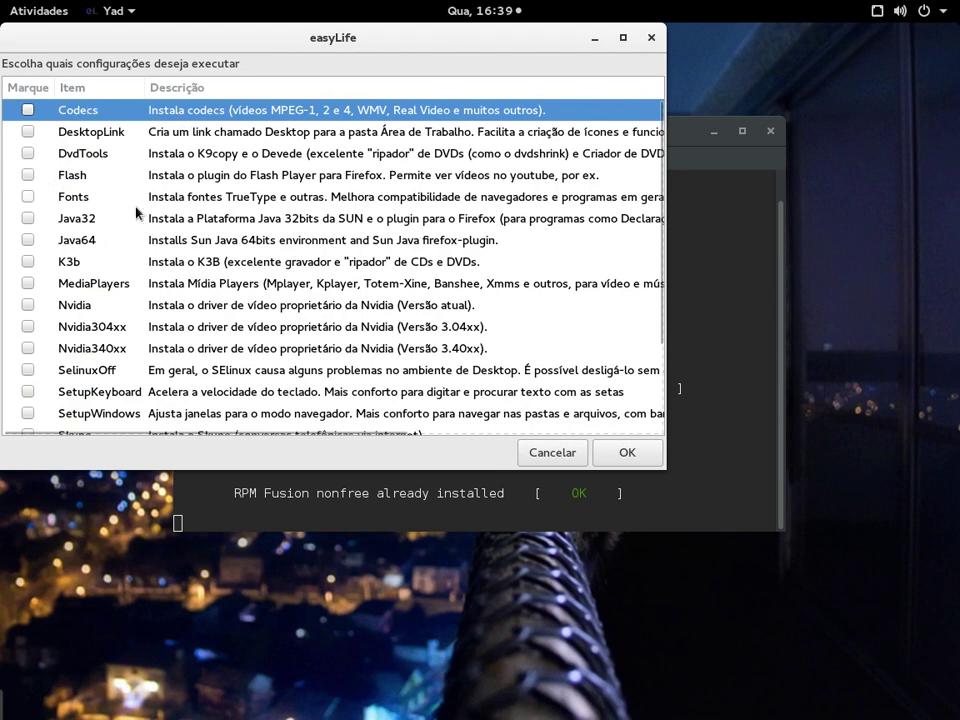
# - Mark the Codecs, DesktopLink, DvdTools and Flash items in the easyLife configuration list
pyautogui.scroll(-3, 137, 214)
pyautogui.scroll(3, 184, 416)
pyautogui.click(28, 132)
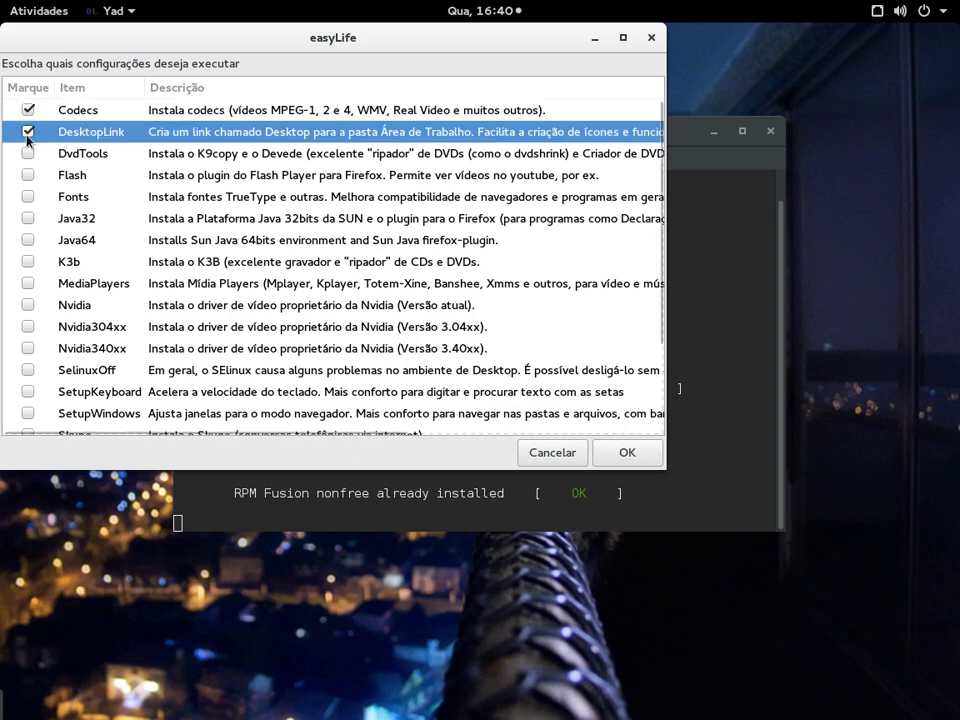
pyautogui.click(28, 153)
pyautogui.click(28, 175)
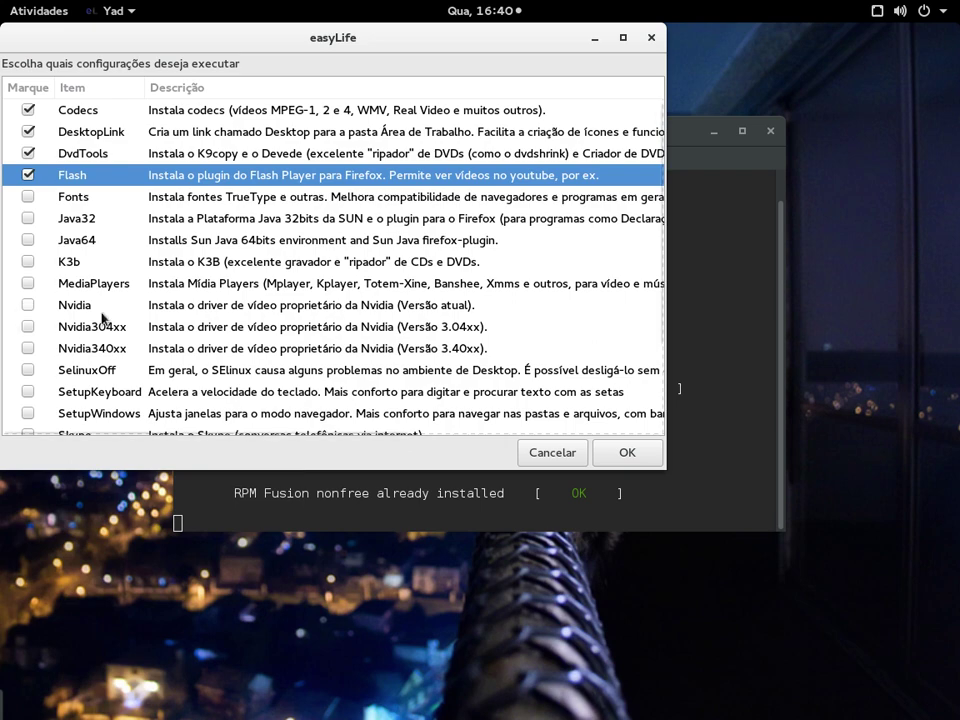
# - Review the remaining easyLife items down to Utils, then cancel the selection and exit the program
pyautogui.scroll(-3, 248, 339)
pyautogui.scroll(3, 30, 130)
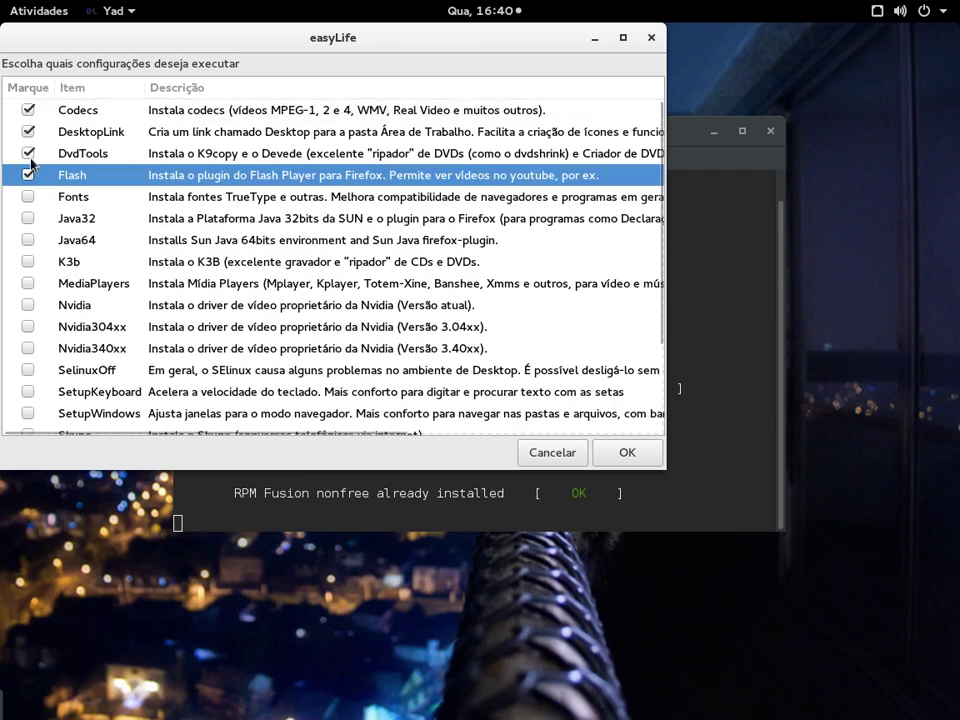
pyautogui.scroll(-2, 12, 207)
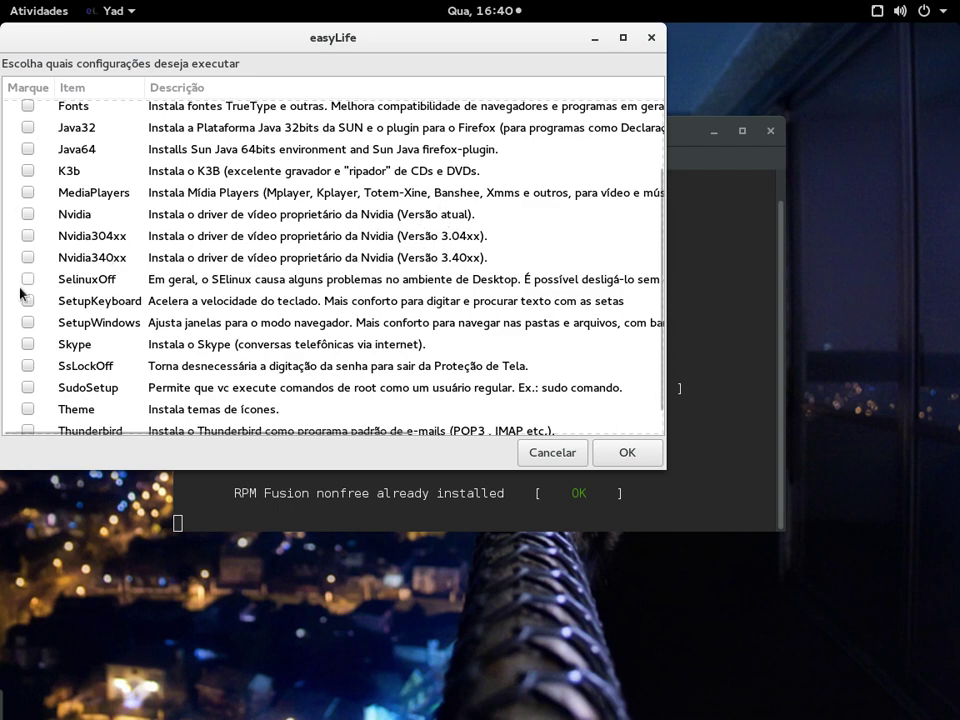
pyautogui.scroll(-1, 19, 232)
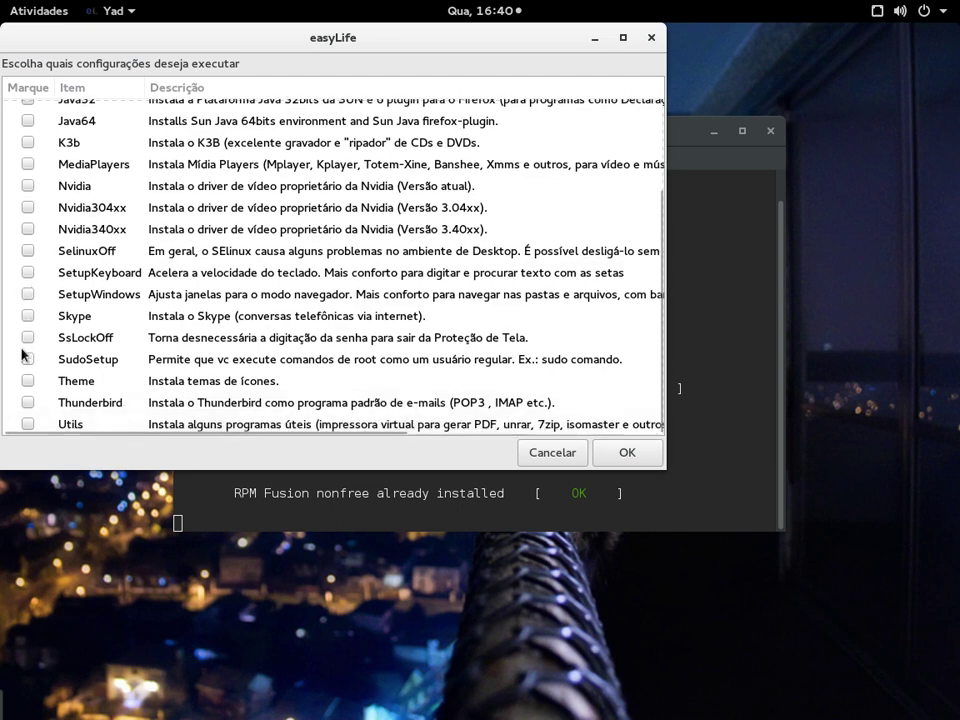
pyautogui.scroll(3, 268, 393)
pyautogui.scroll(-3, 260, 393)
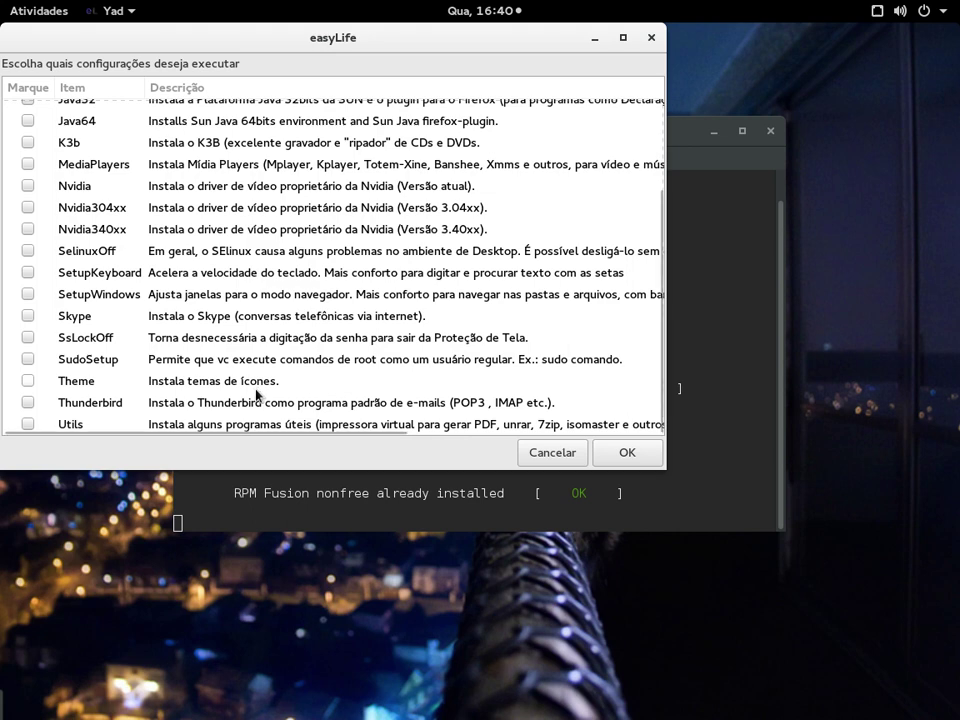
pyautogui.click(565, 455)
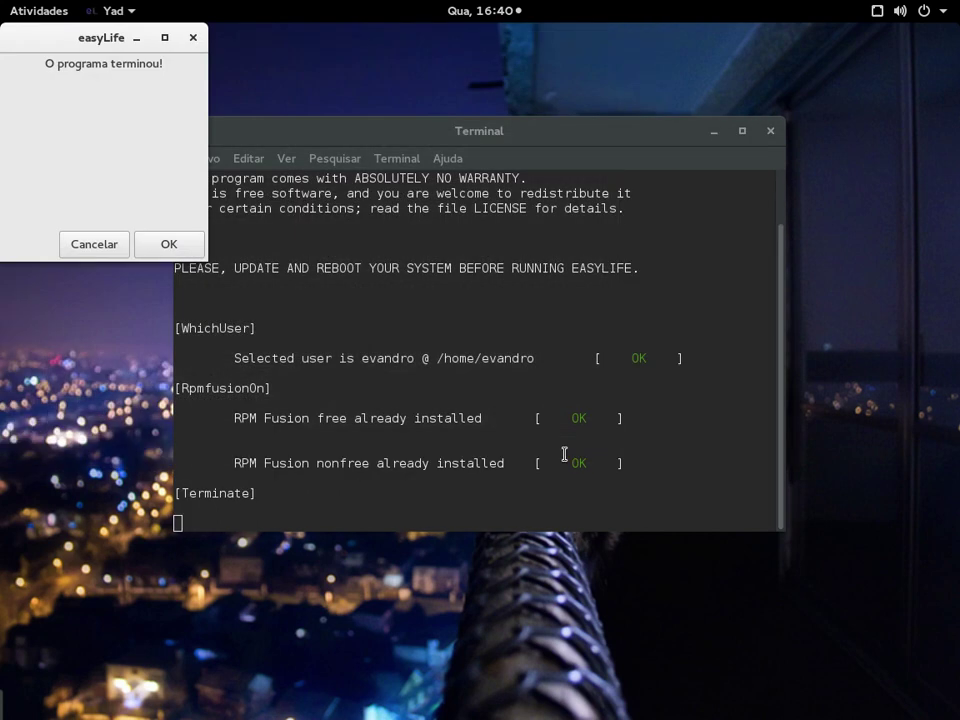
pyautogui.click(169, 245)
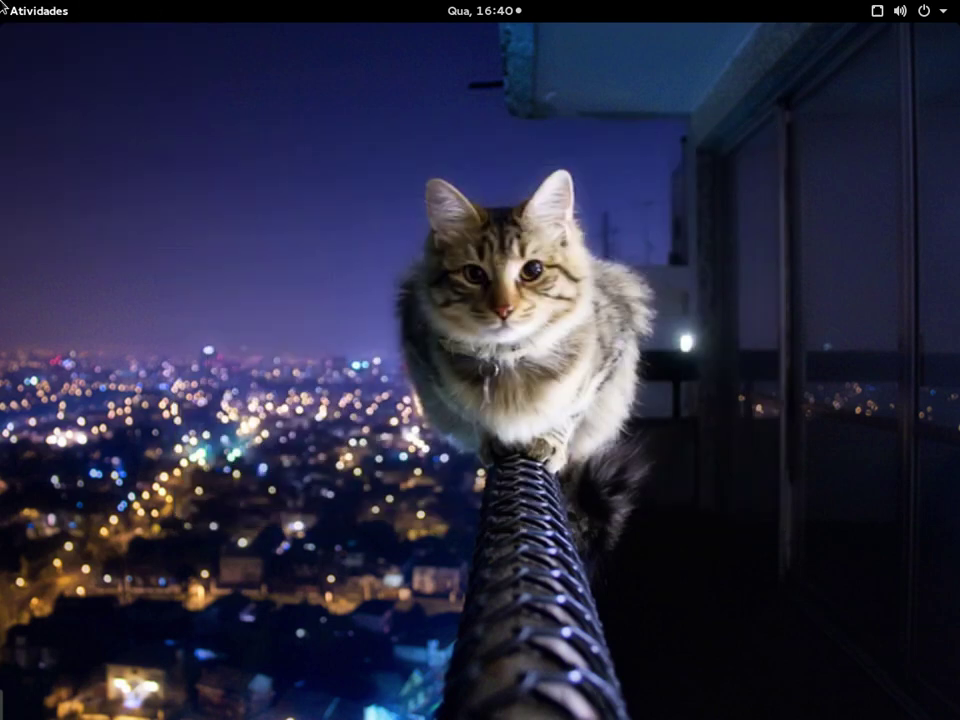
# - Open NVIDIA X Server Settings from the installed applications to view its X Server Information, then quit it
pyautogui.moveTo(2, 3)
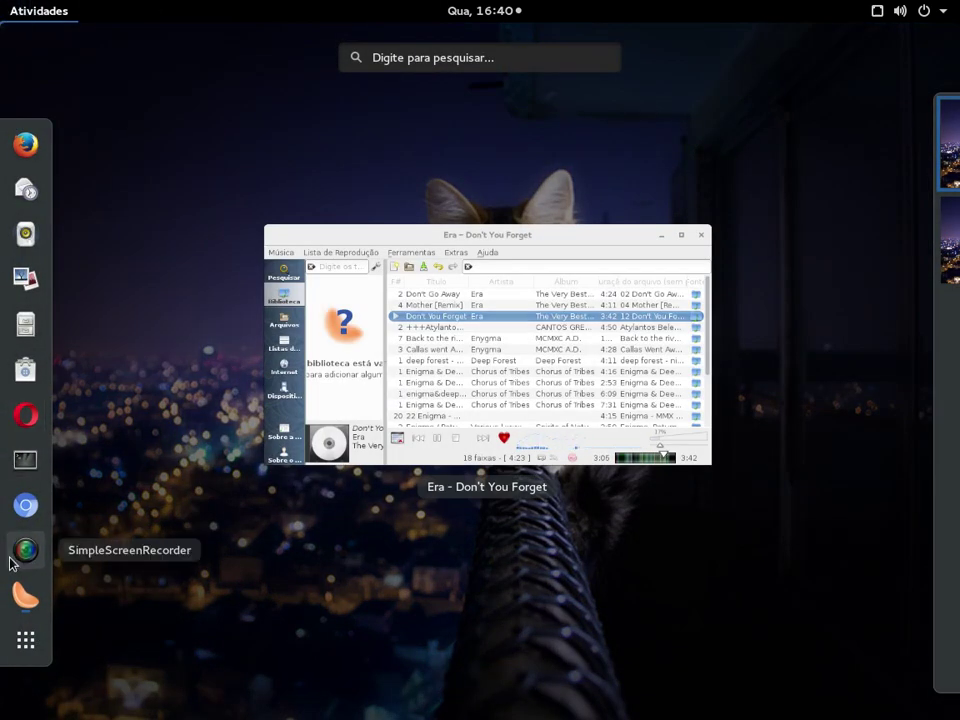
pyautogui.click(27, 641)
pyautogui.scroll(-2, 600, 290)
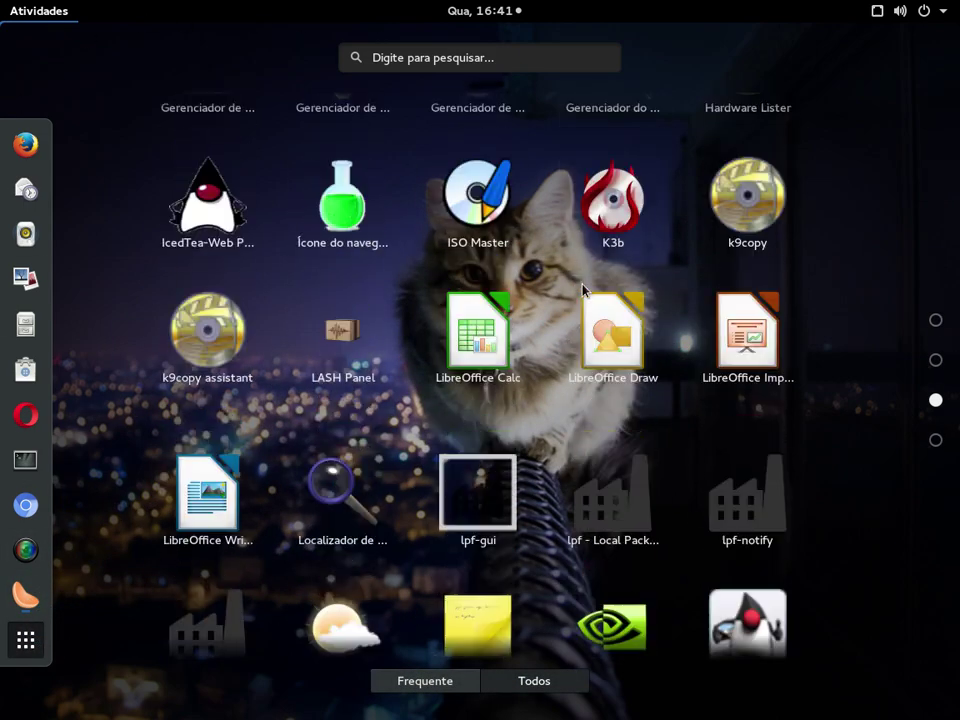
pyautogui.click(600, 290)
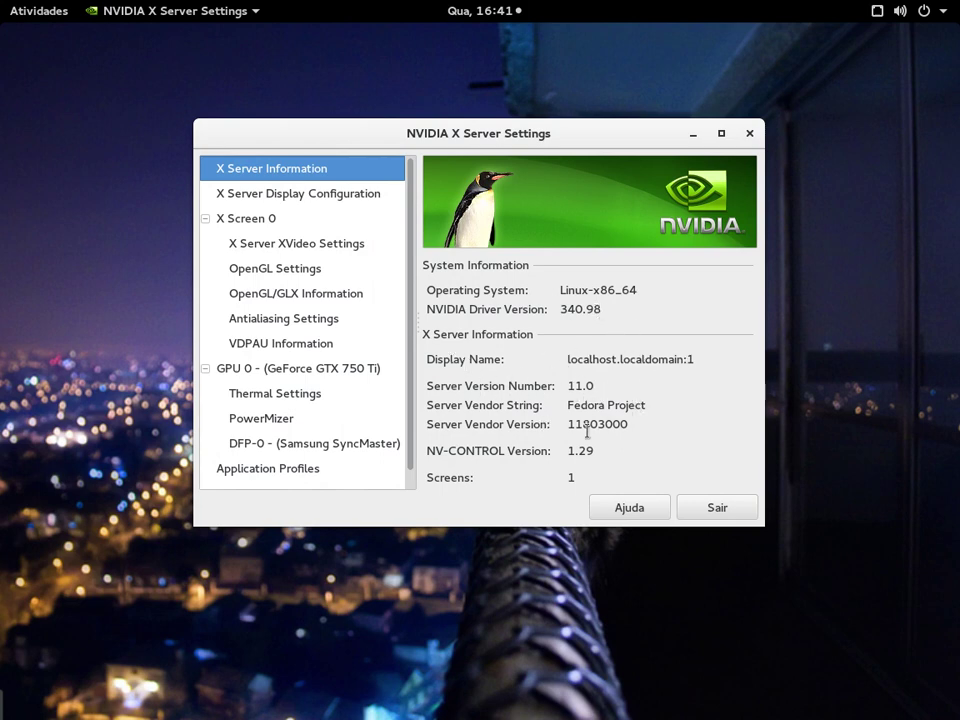
pyautogui.click(726, 511)
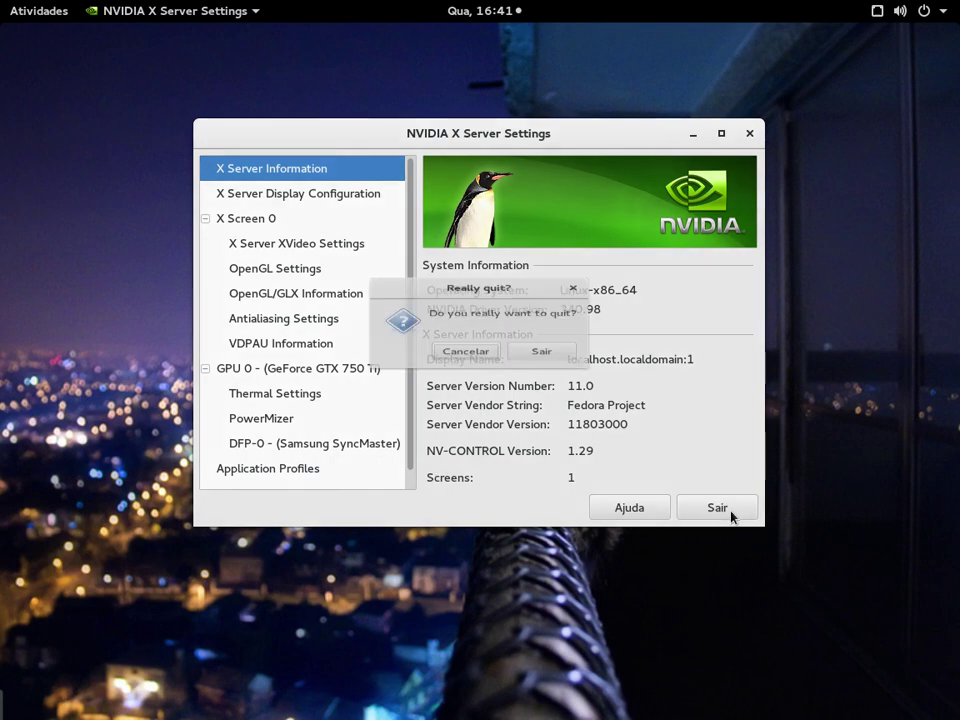
pyautogui.click(557, 367)
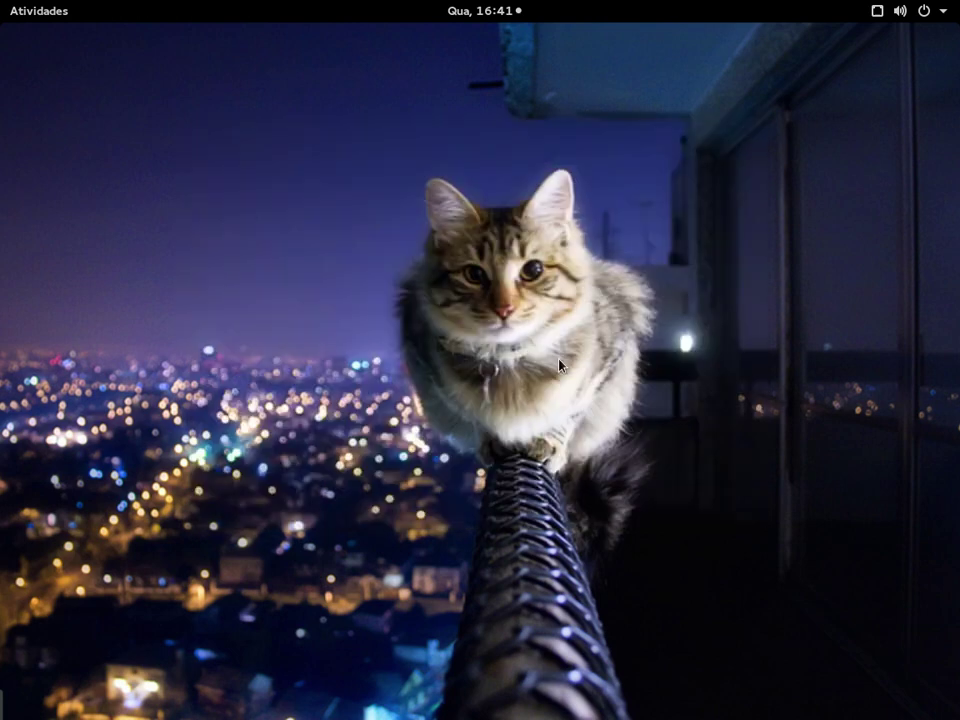
pyautogui.moveTo(3, 5)
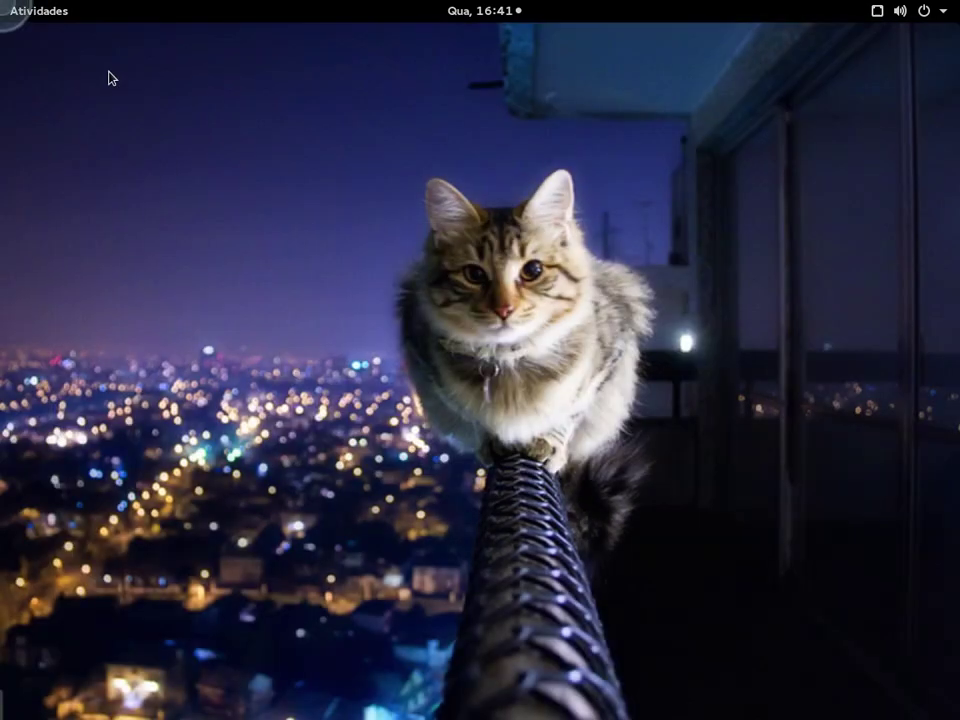
pyautogui.rightClick(567, 302)
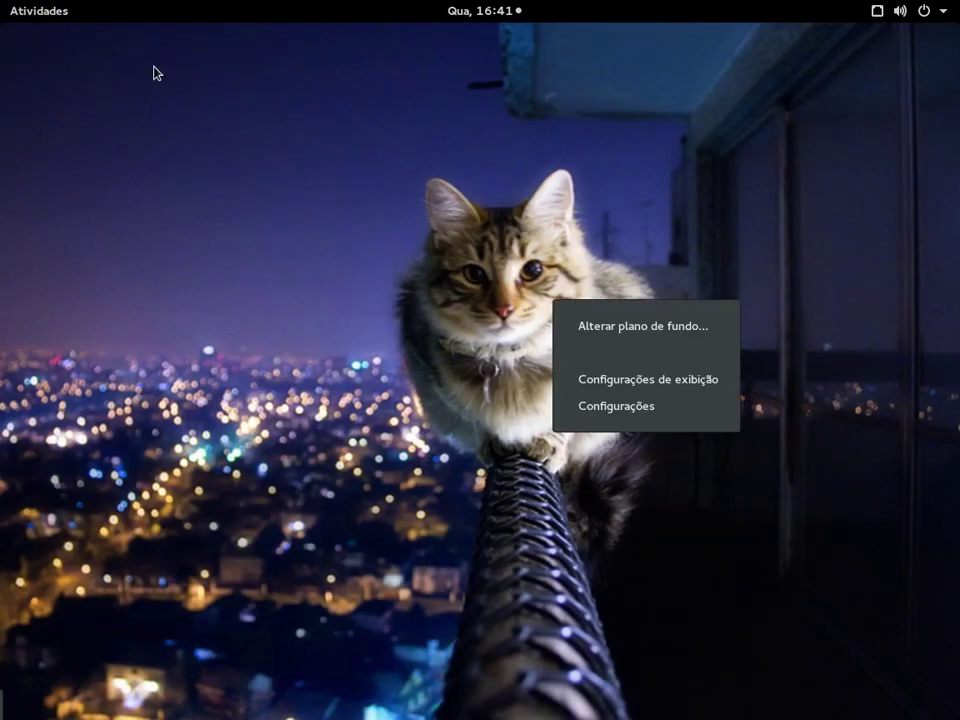
pyautogui.moveTo(3, 3)
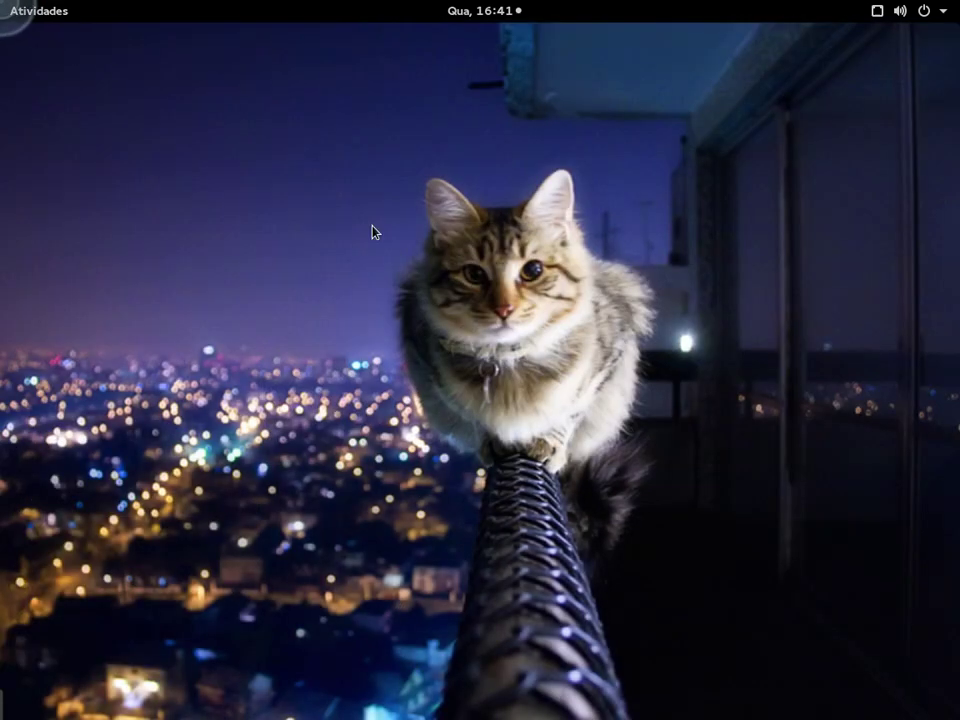
pyautogui.rightClick(537, 287)
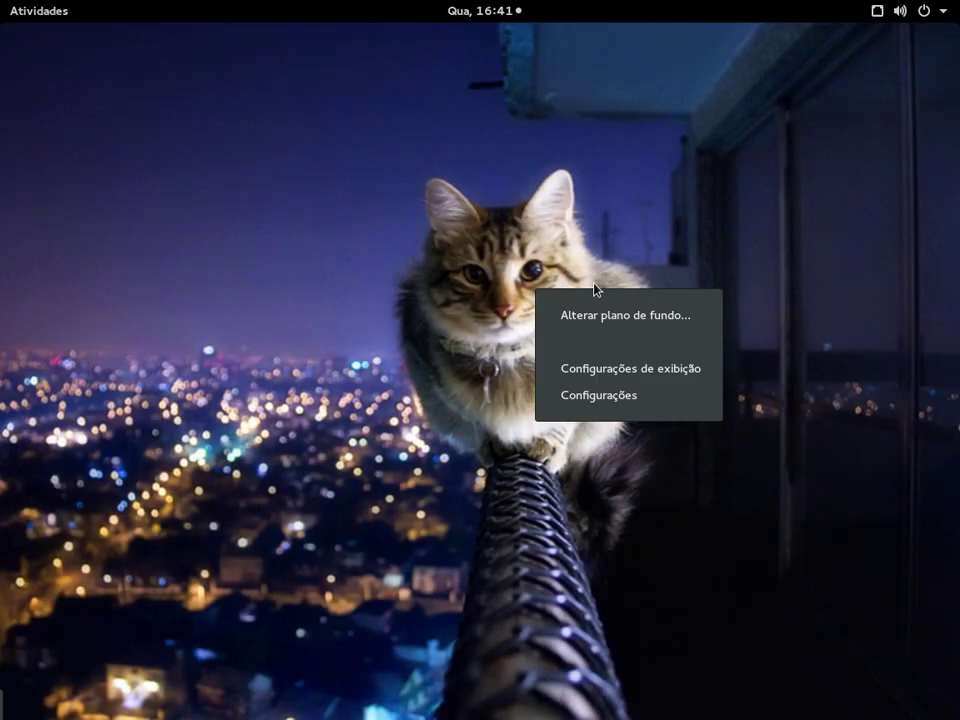
# - Open the display settings, check the resolutions offered for the Samsung 19" screen, then cancel and close the settings
pyautogui.press('Escape')
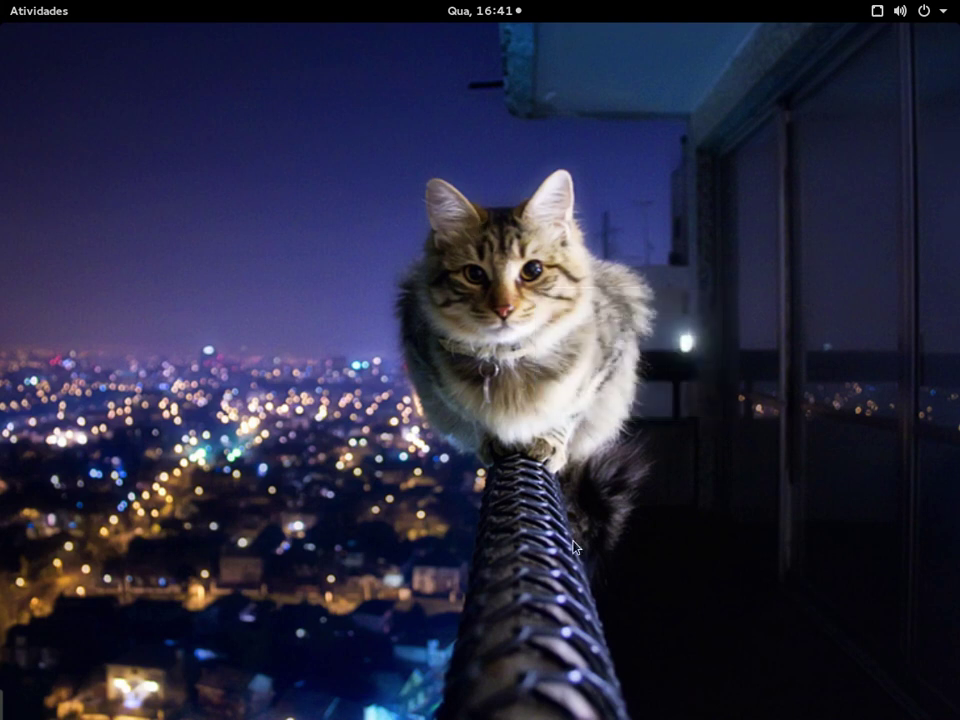
pyautogui.rightClick(514, 312)
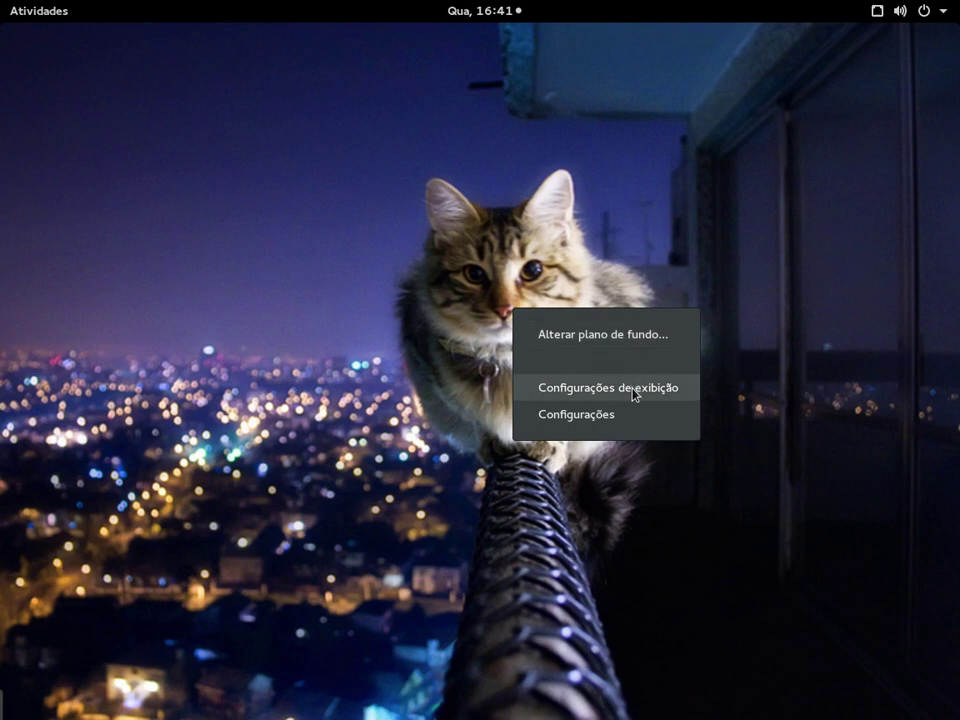
pyautogui.click(634, 392)
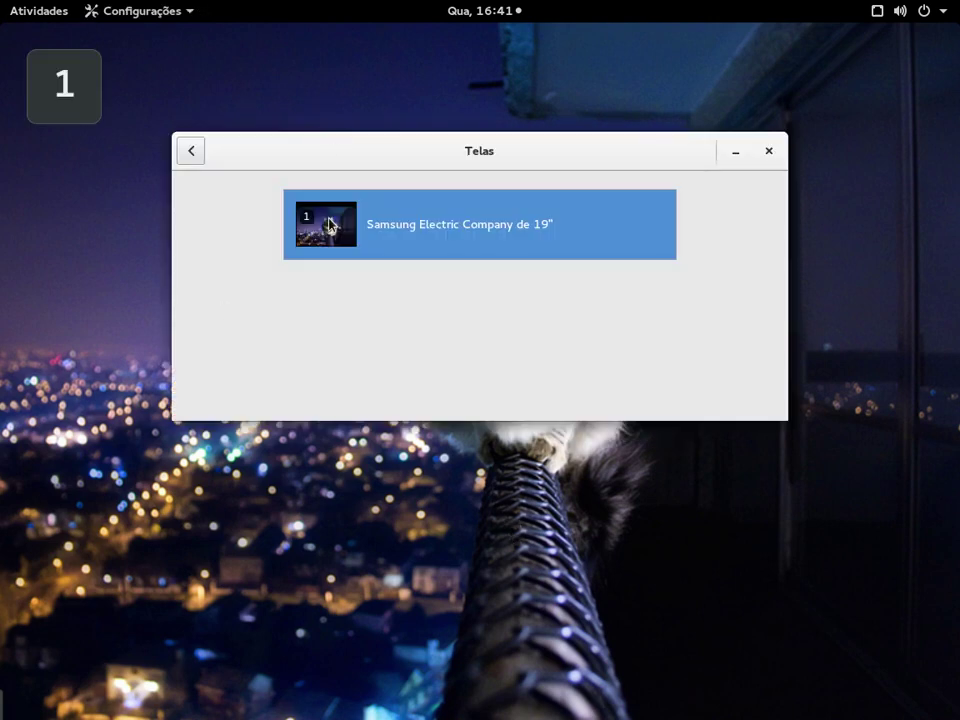
pyautogui.click(330, 225)
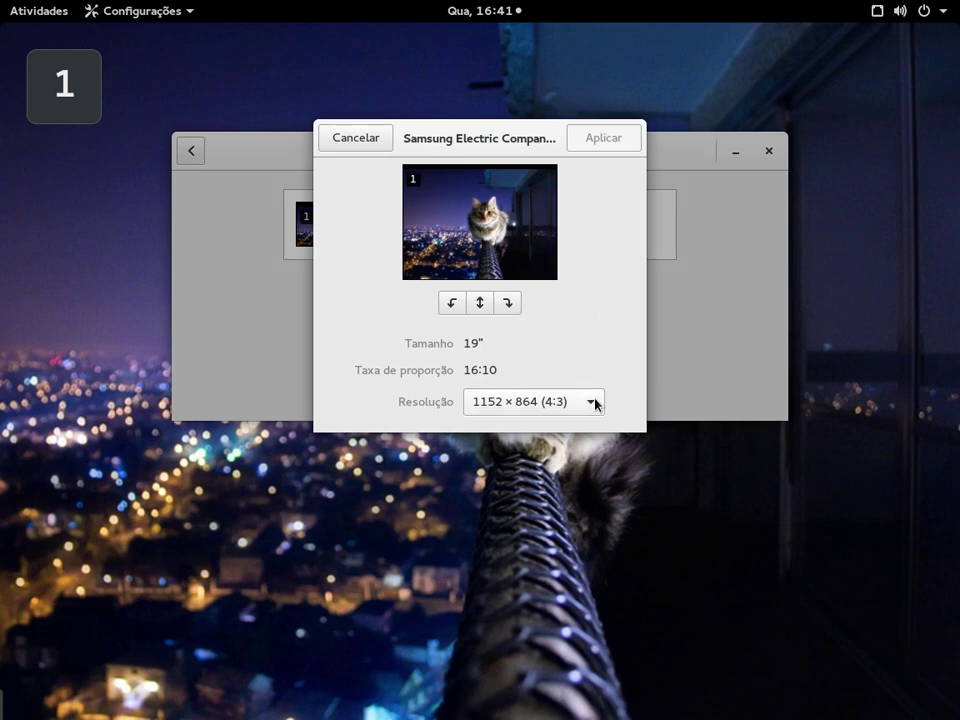
pyautogui.click(596, 403)
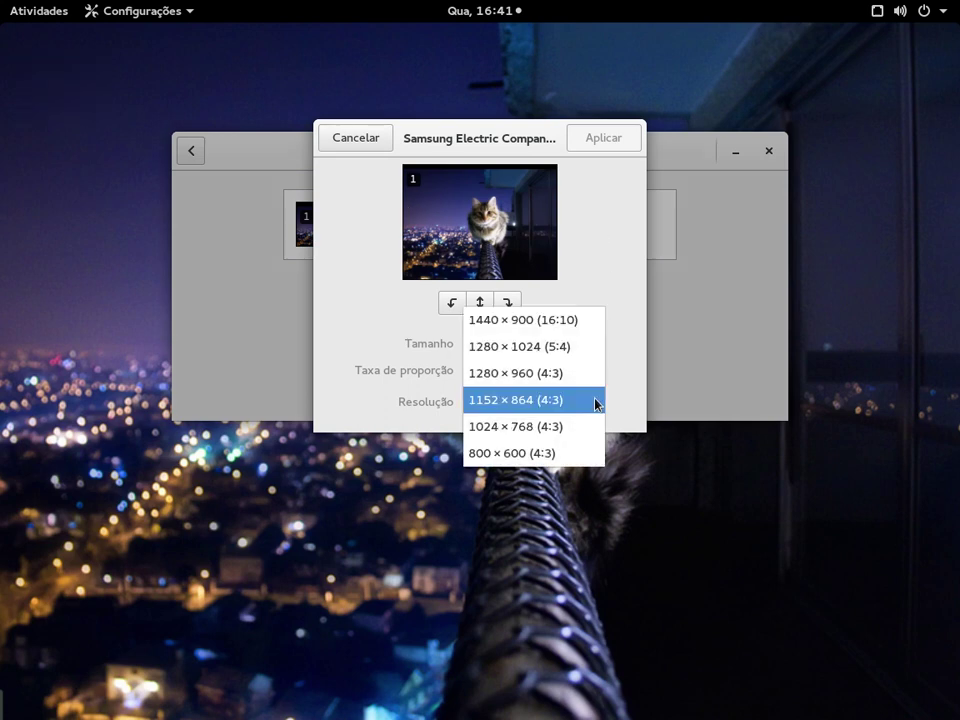
pyautogui.click(528, 400)
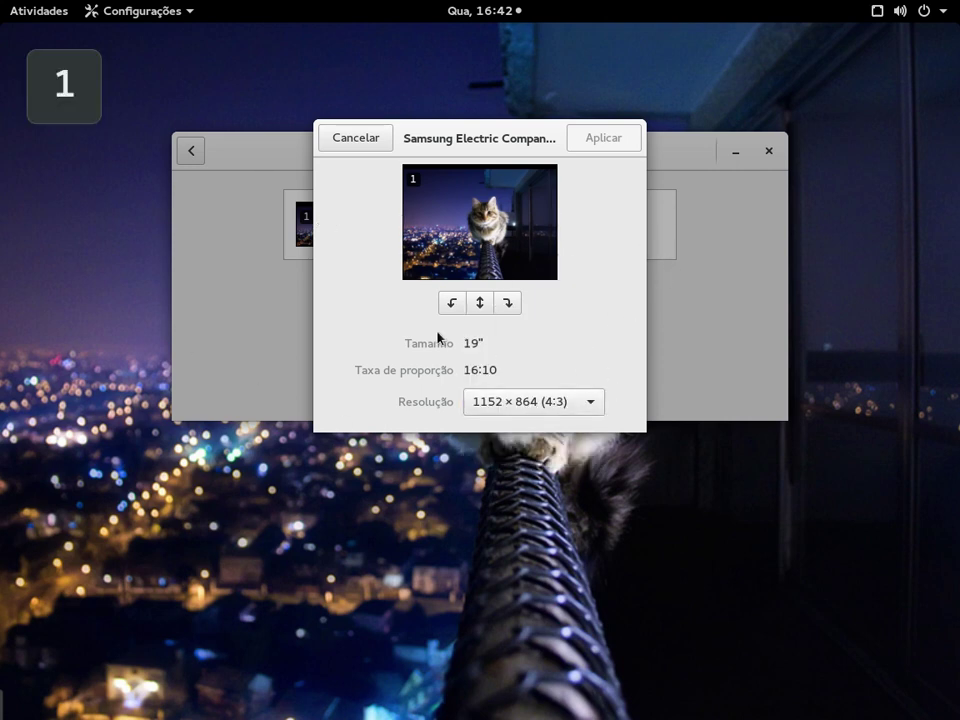
pyautogui.click(361, 141)
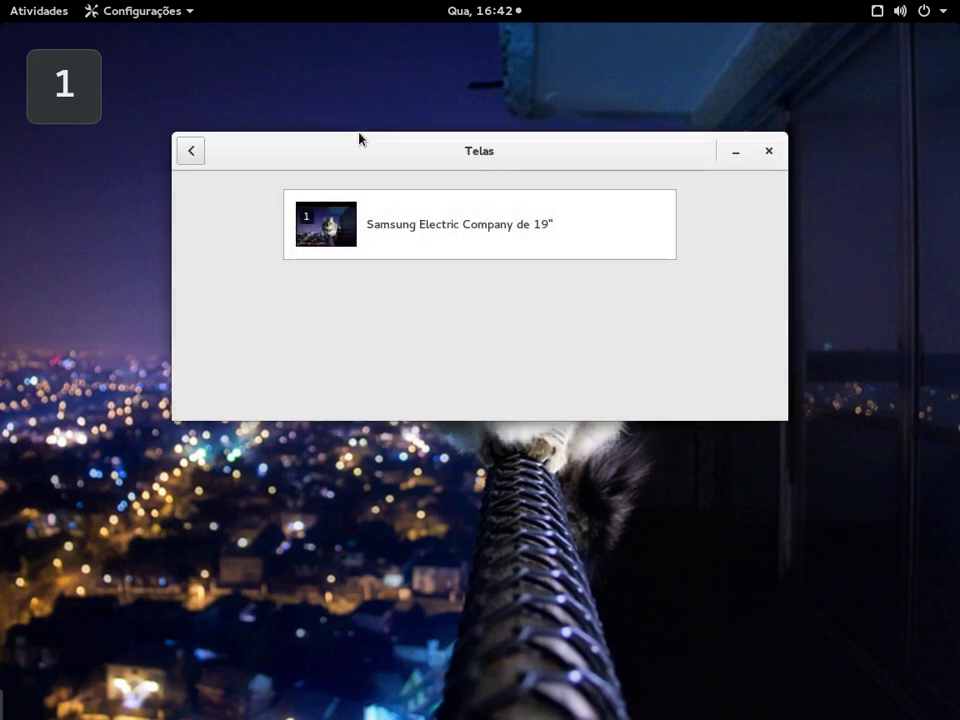
pyautogui.click(778, 156)
# - Search the activities overview for "libre", then clear the search and return to the desktop
pyautogui.moveTo(3, 5)
pyautogui.click(948, 240)
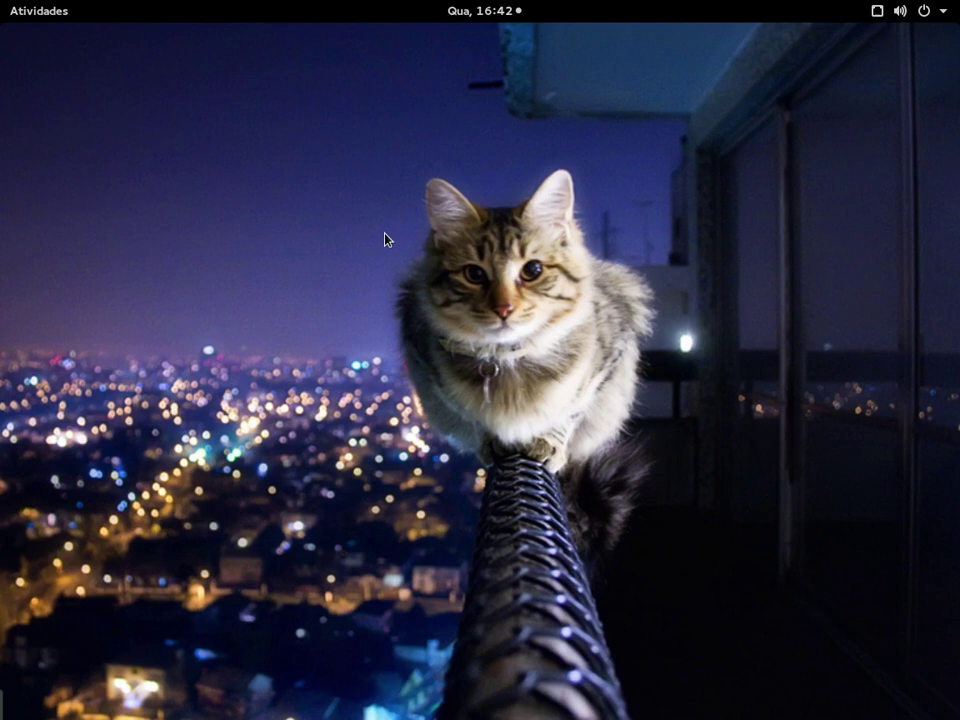
pyautogui.press('super')
pyautogui.click(5, 8)
pyautogui.moveTo(3, 6)
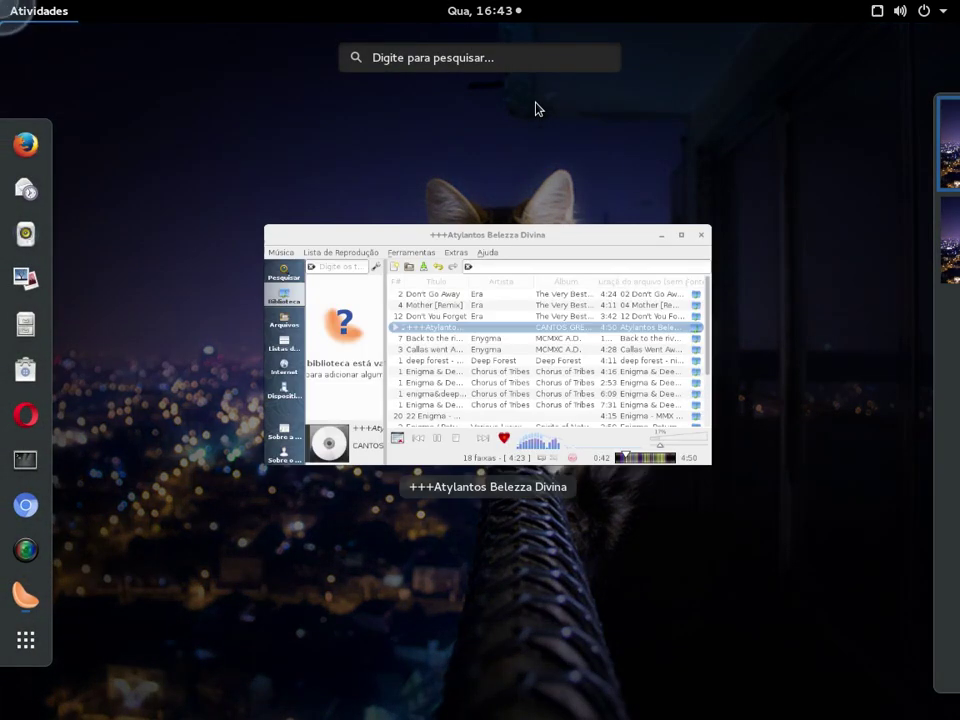
pyautogui.click(510, 62)
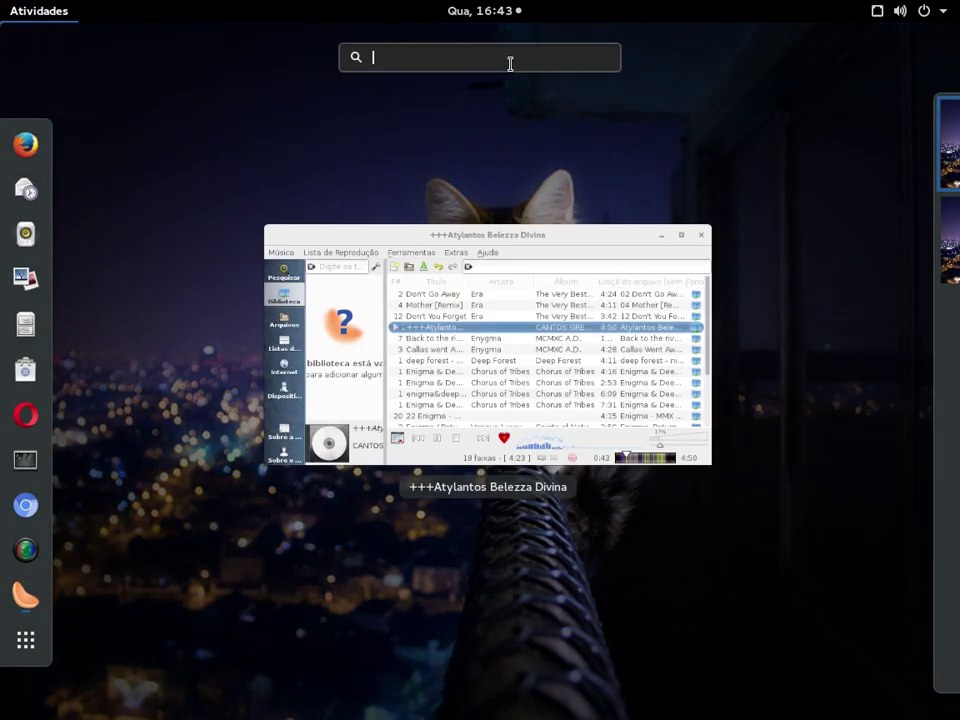
pyautogui.write('Libre')
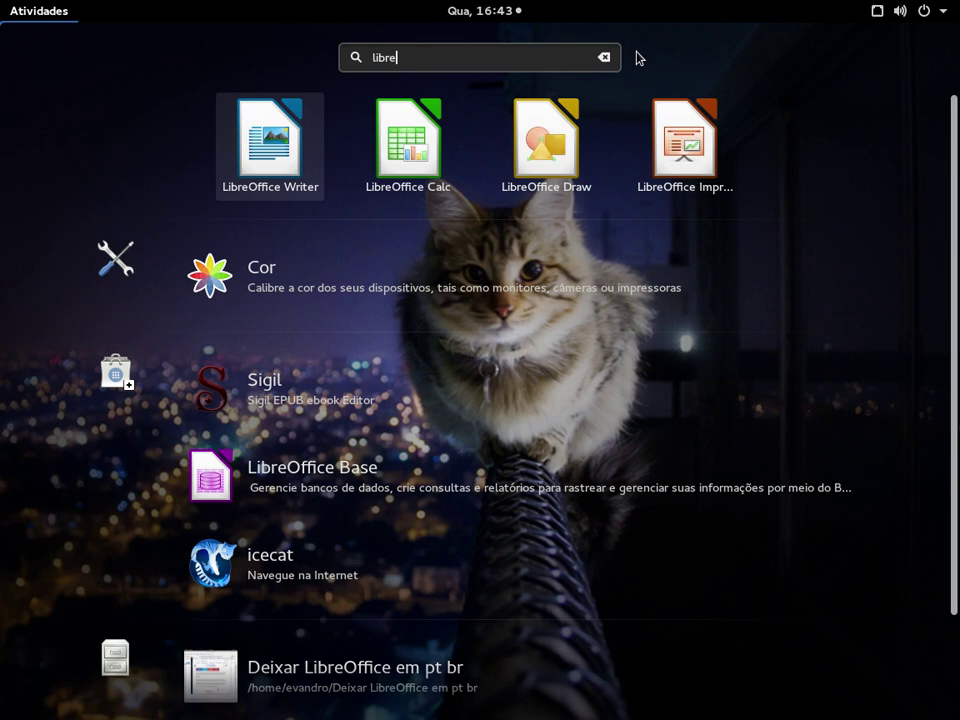
pyautogui.click(605, 58)
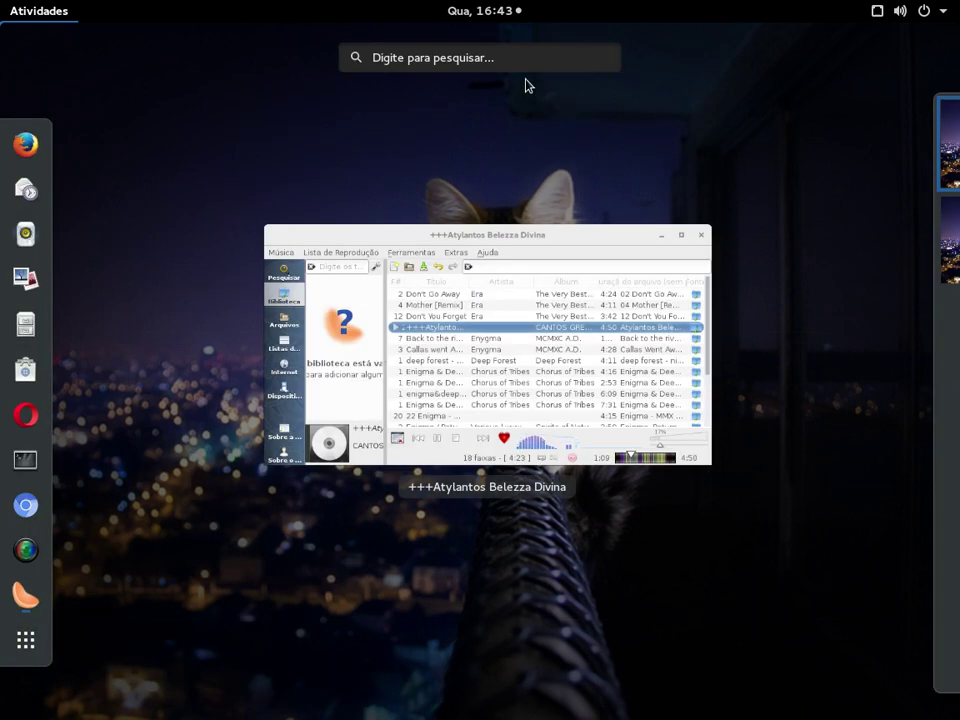
pyautogui.moveTo(3, 5)
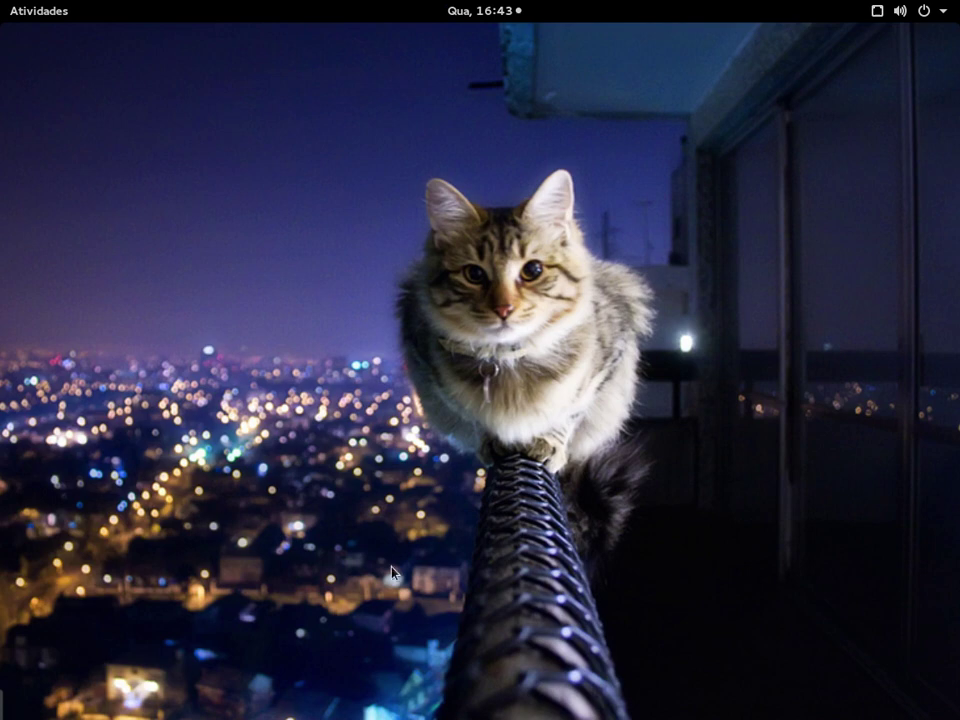
# - Open Ferramenta de ajustes from the Utilitários folder of the installed applications
pyautogui.rightClick(572, 205)
pyautogui.click(476, 171)
pyautogui.click(18, 10)
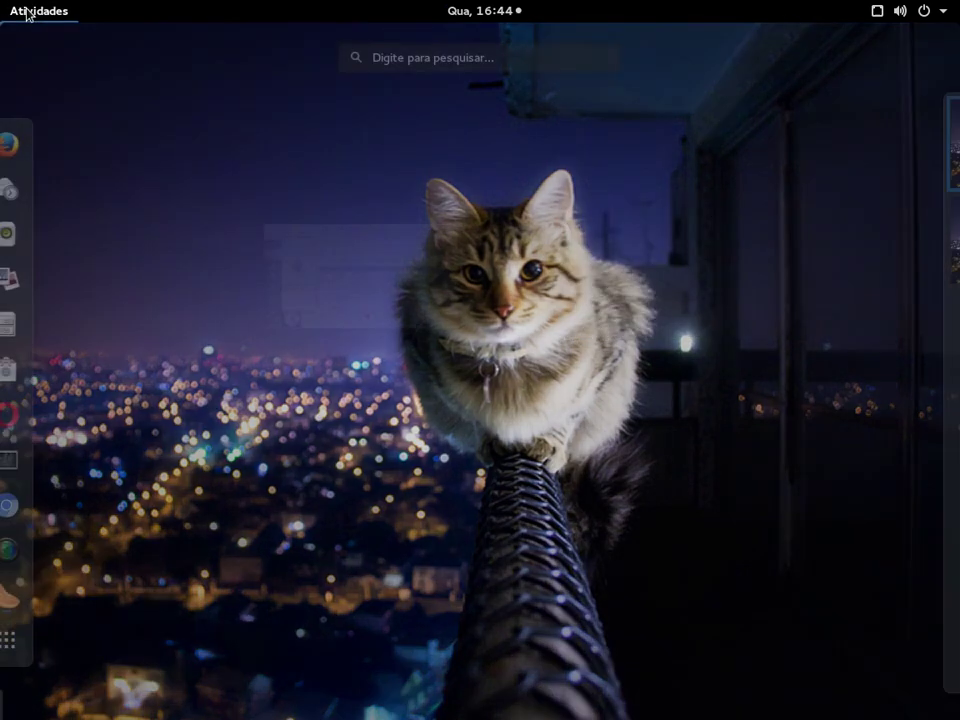
pyautogui.click(22, 640)
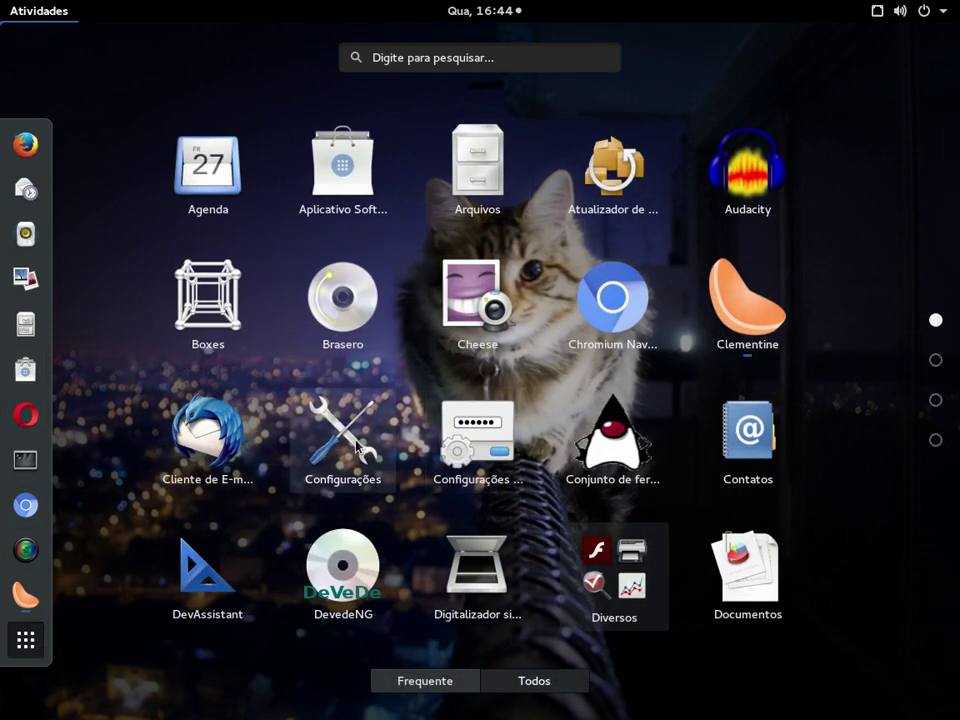
pyautogui.scroll(-1, 357, 446)
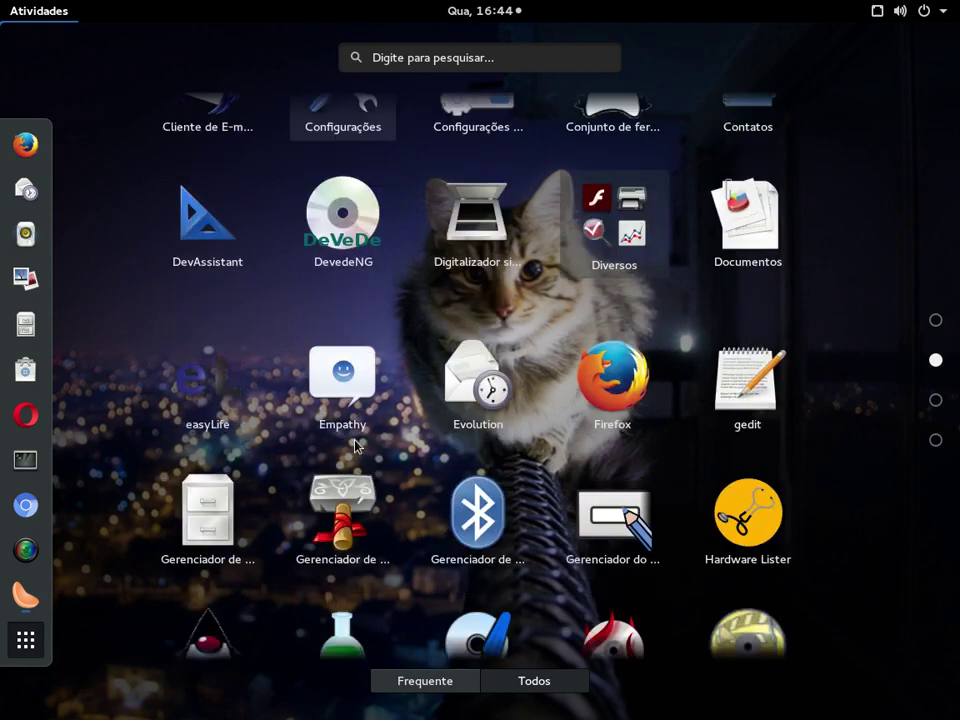
pyautogui.scroll(-1, 357, 446)
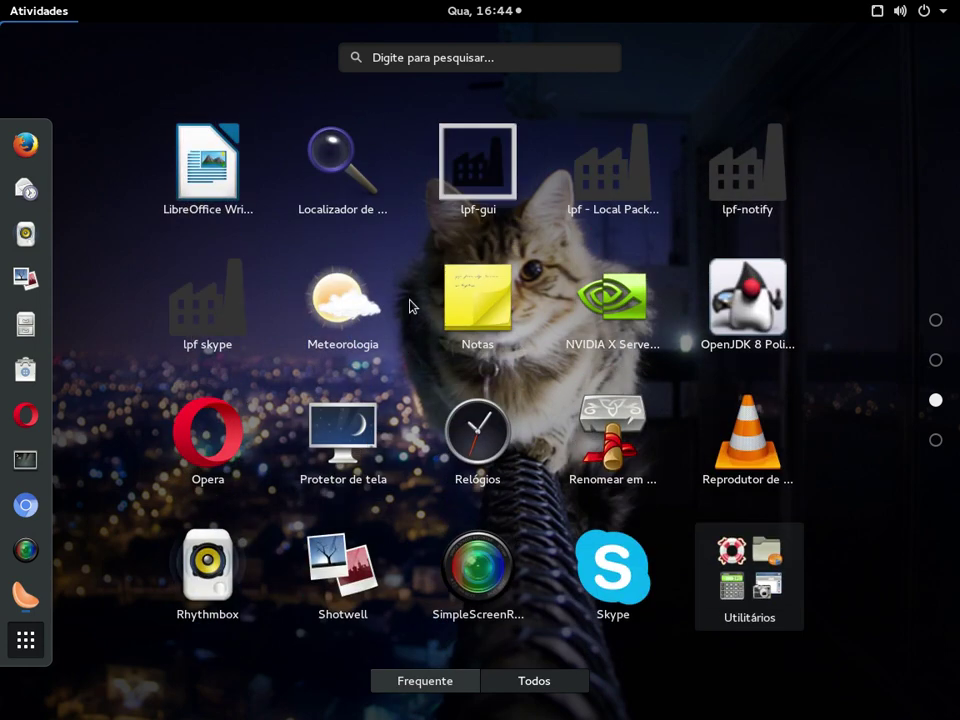
pyautogui.click(728, 555)
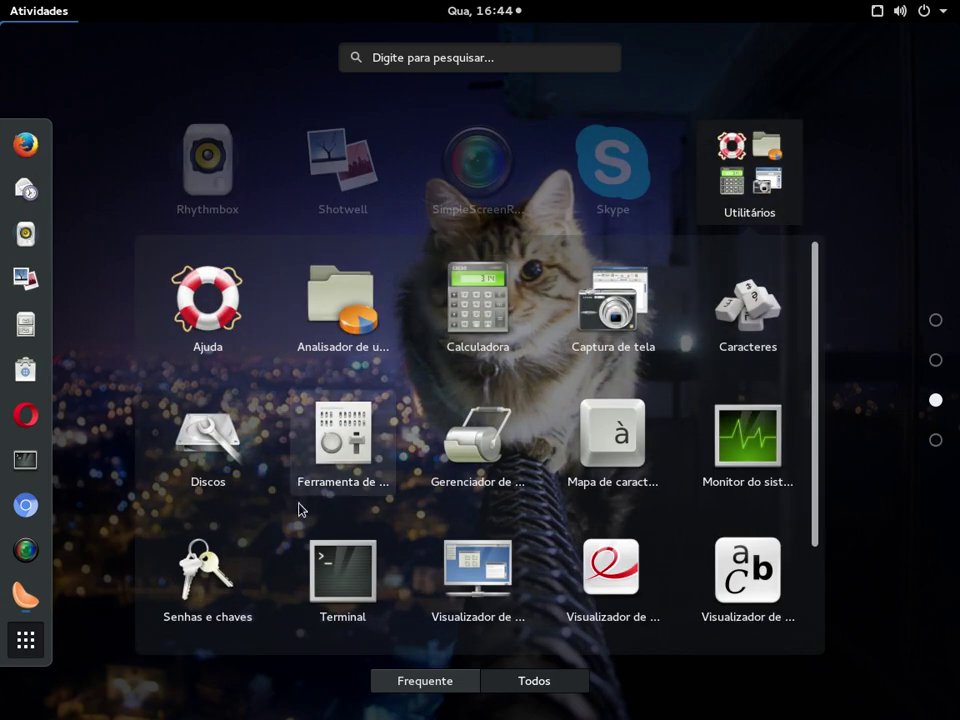
pyautogui.click(330, 439)
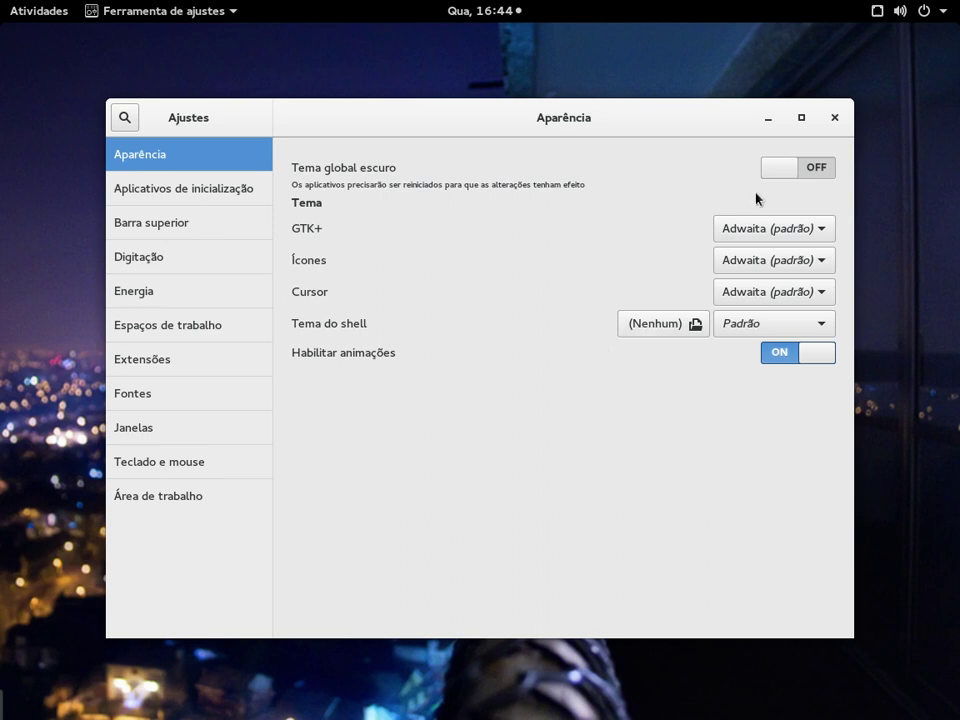
# - Try switching Tema global escuro on and off in the Aparência settings, leaving it off
pyautogui.click(810, 172)
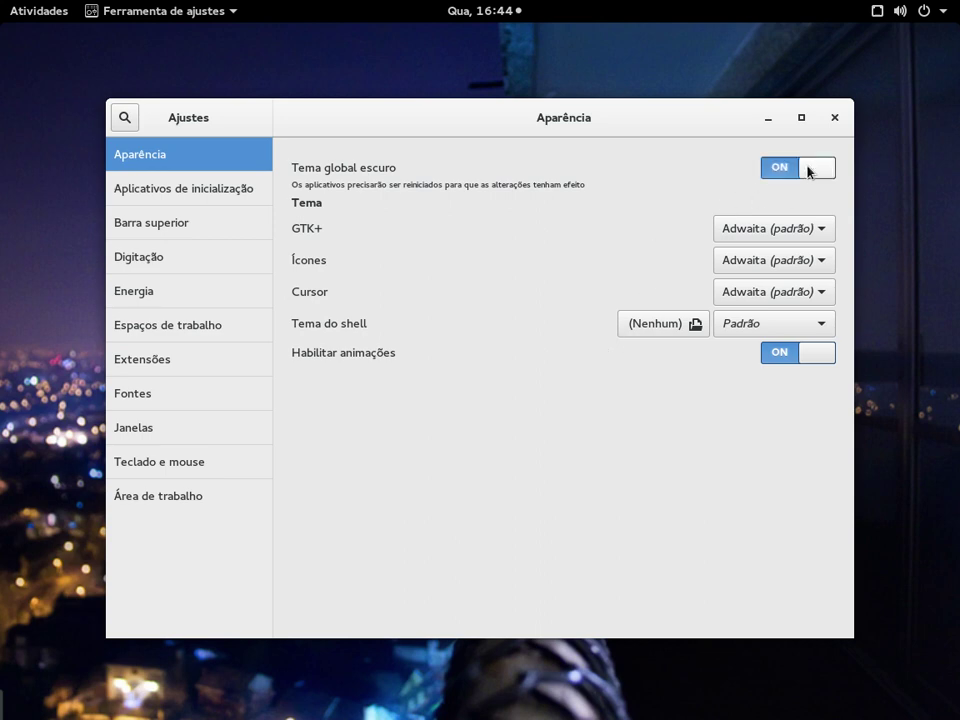
pyautogui.click(810, 170)
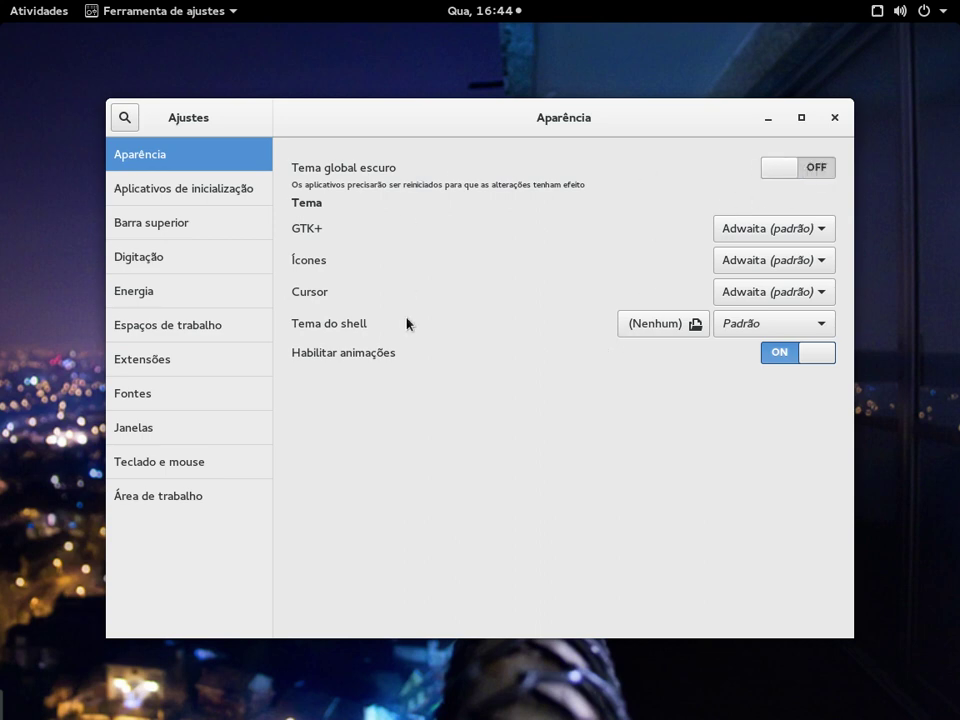
pyautogui.click(791, 167)
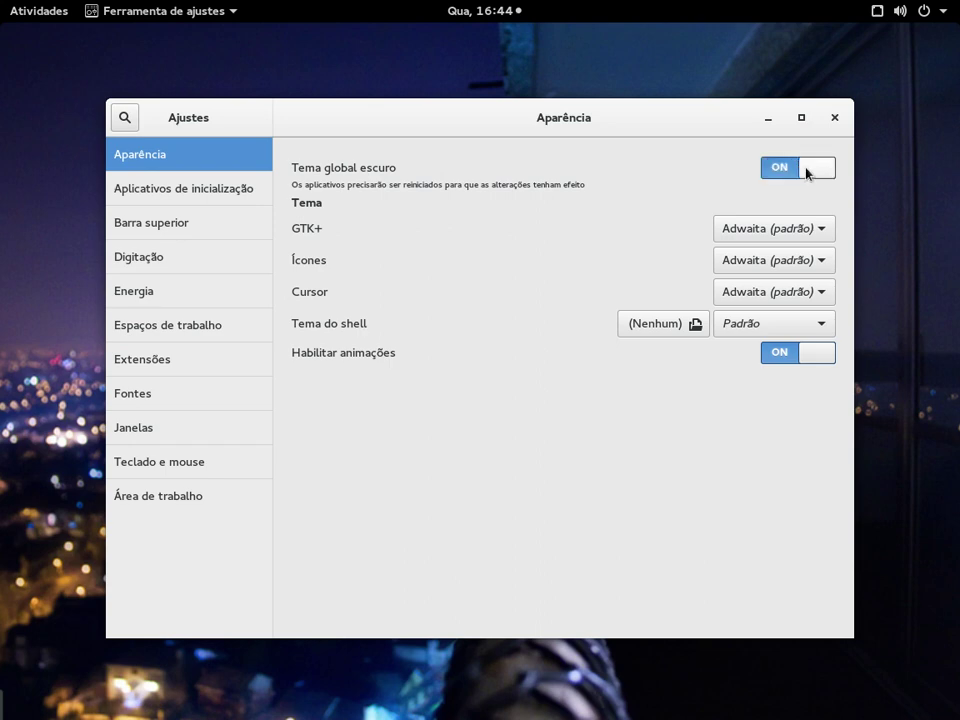
pyautogui.click(806, 170)
pyautogui.click(806, 173)
pyautogui.click(808, 172)
# - Try the Mostrar data and Mostrar segundos clock options in the Barra superior settings, leaving both off
pyautogui.click(182, 191)
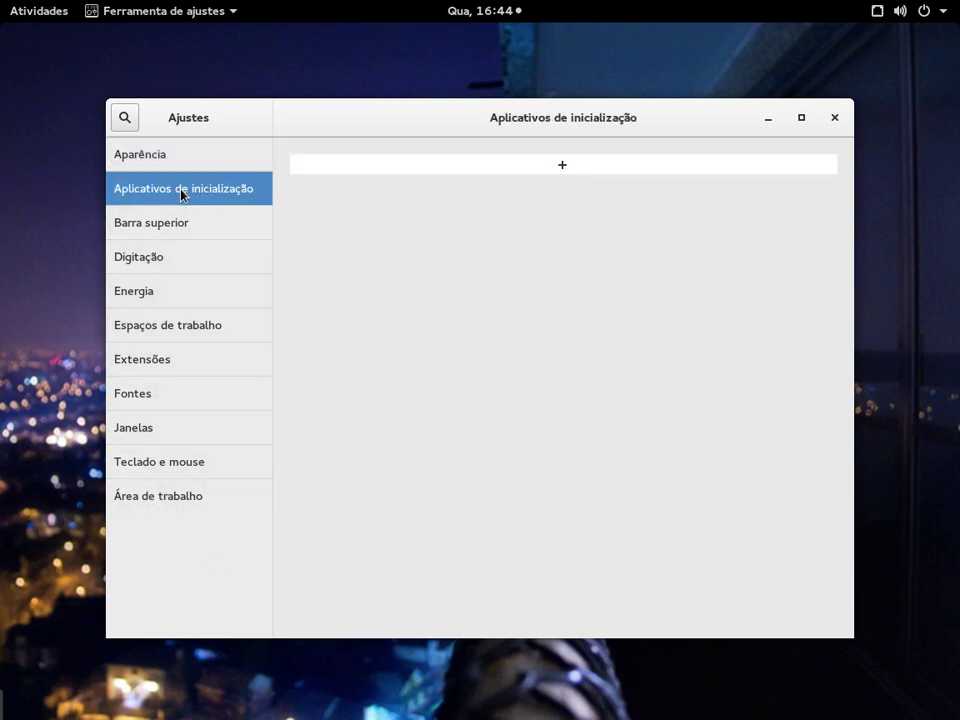
pyautogui.click(178, 228)
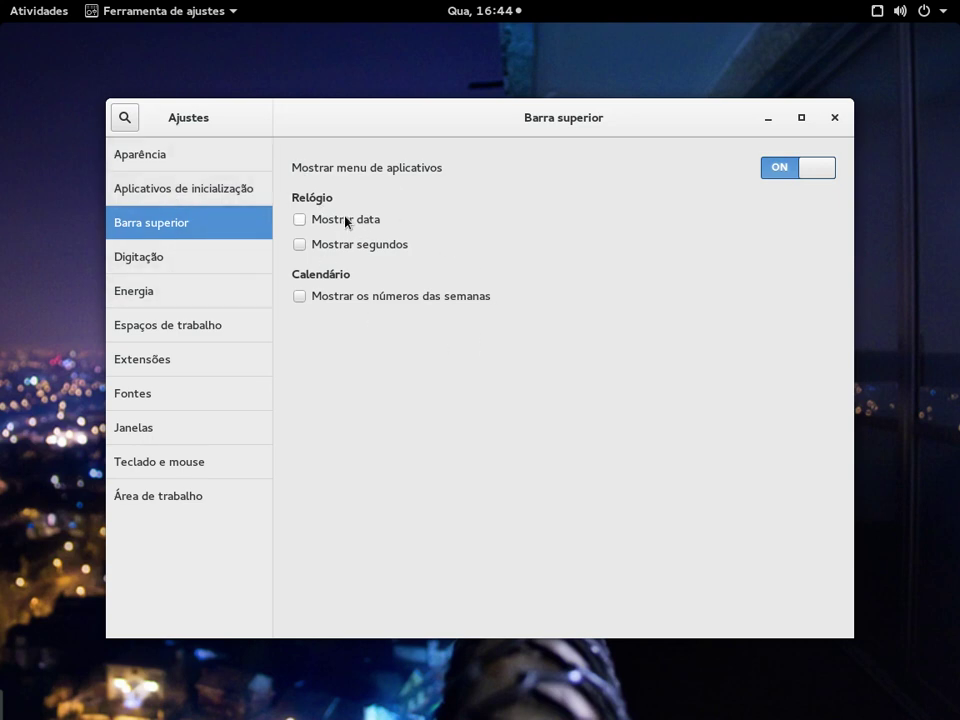
pyautogui.click(486, 10)
pyautogui.click(486, 10)
pyautogui.click(299, 219)
pyautogui.click(299, 219)
pyautogui.click(299, 245)
pyautogui.click(299, 245)
# - Review the tweak settings from Digitação through Energia, Espaços de trabalho, Extensões, Fontes, Janelas and Teclado e mouse
pyautogui.click(157, 262)
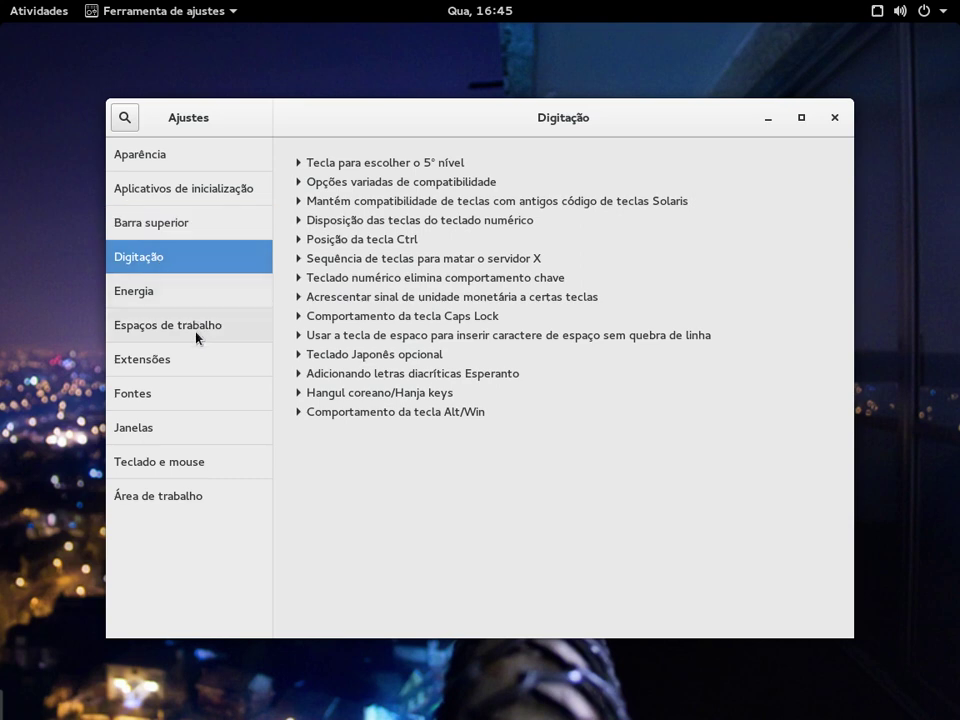
pyautogui.click(184, 299)
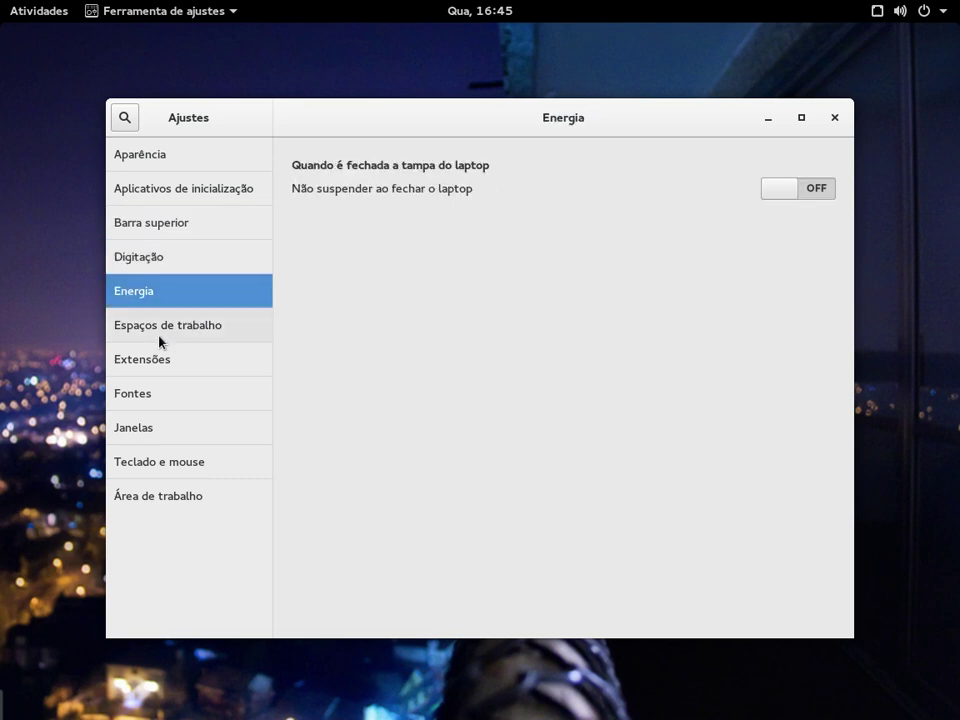
pyautogui.click(163, 333)
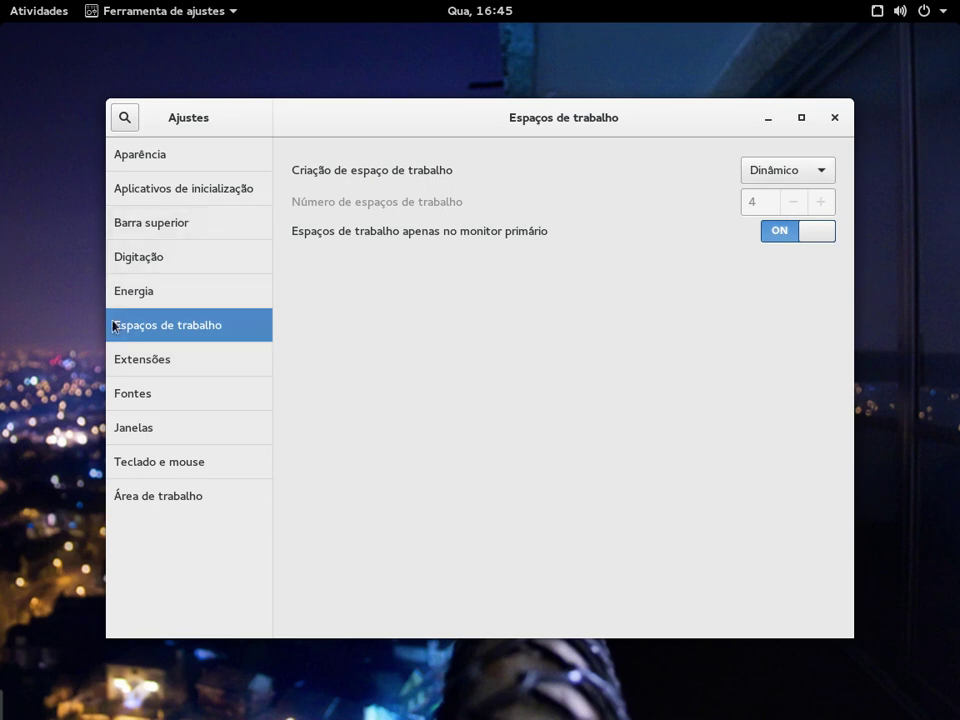
pyautogui.click(128, 363)
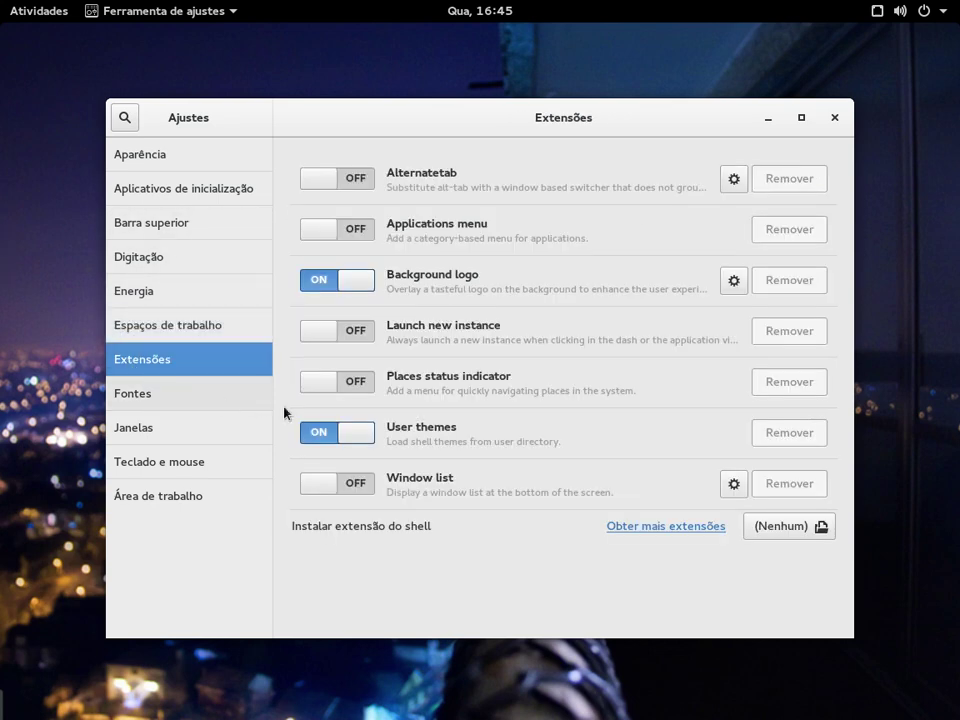
pyautogui.click(147, 395)
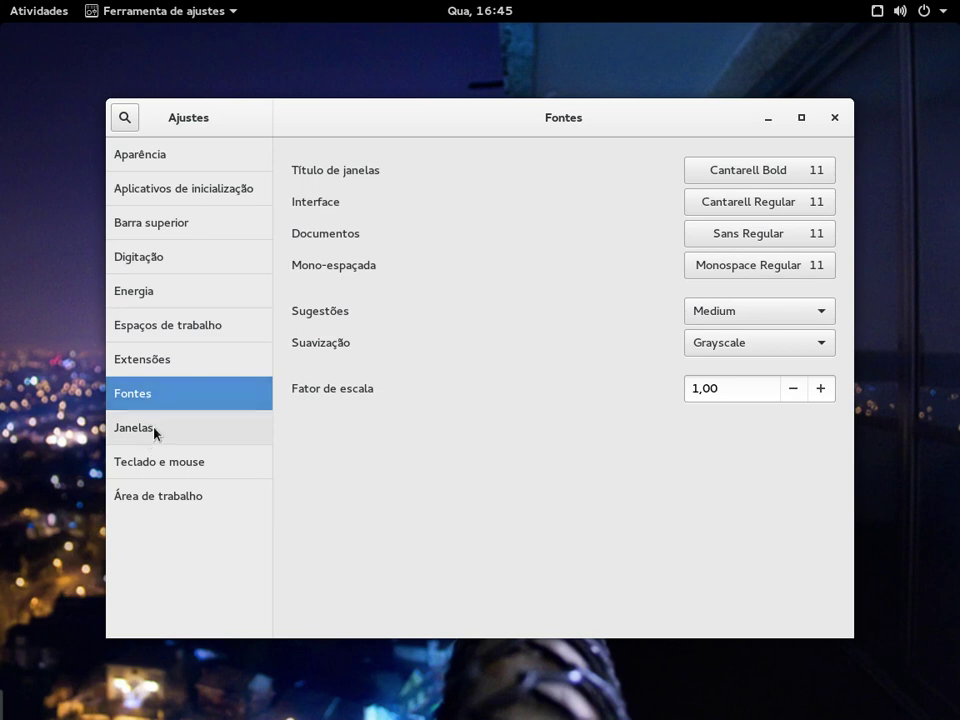
pyautogui.click(155, 431)
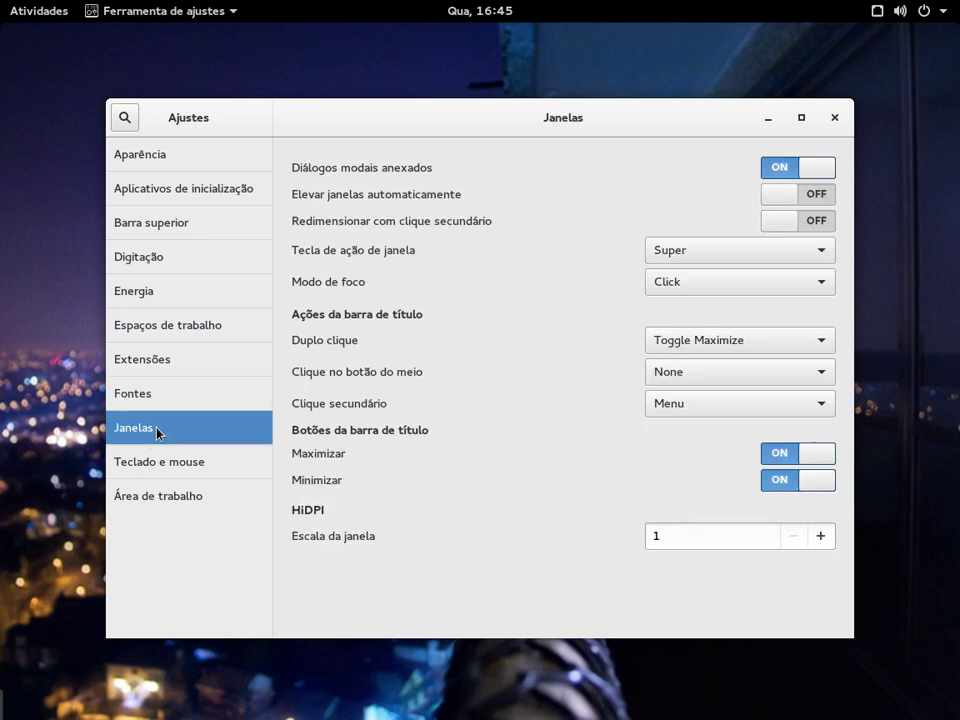
pyautogui.click(178, 465)
# - Turn on Ícones da área de trabalho to reposition the Trash icon lower on the desktop, then turn the icons off again
pyautogui.click(180, 508)
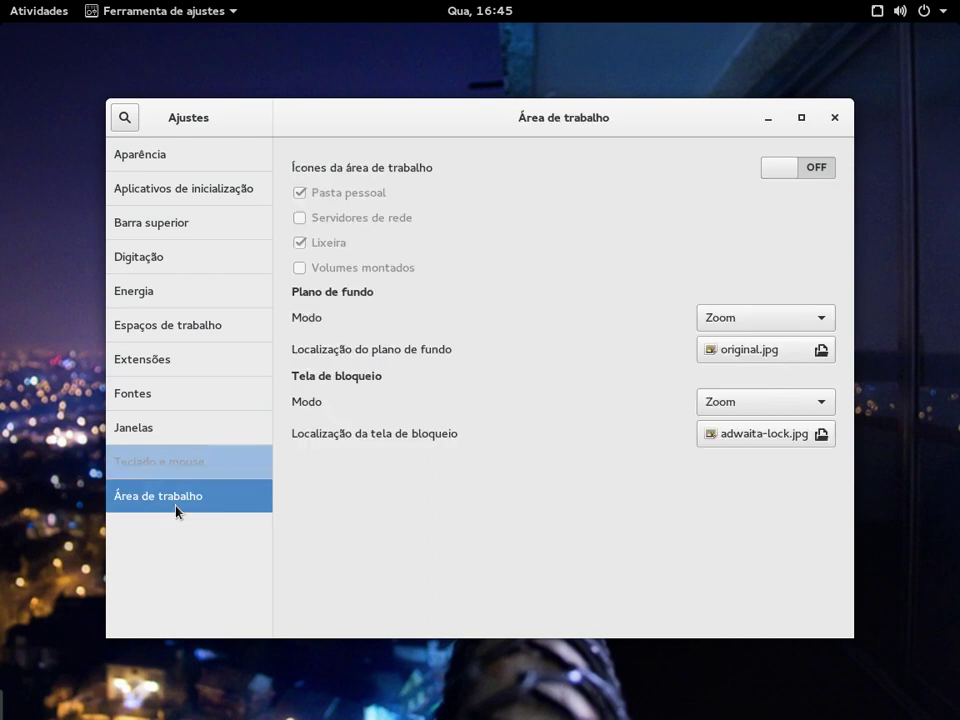
pyautogui.click(818, 169)
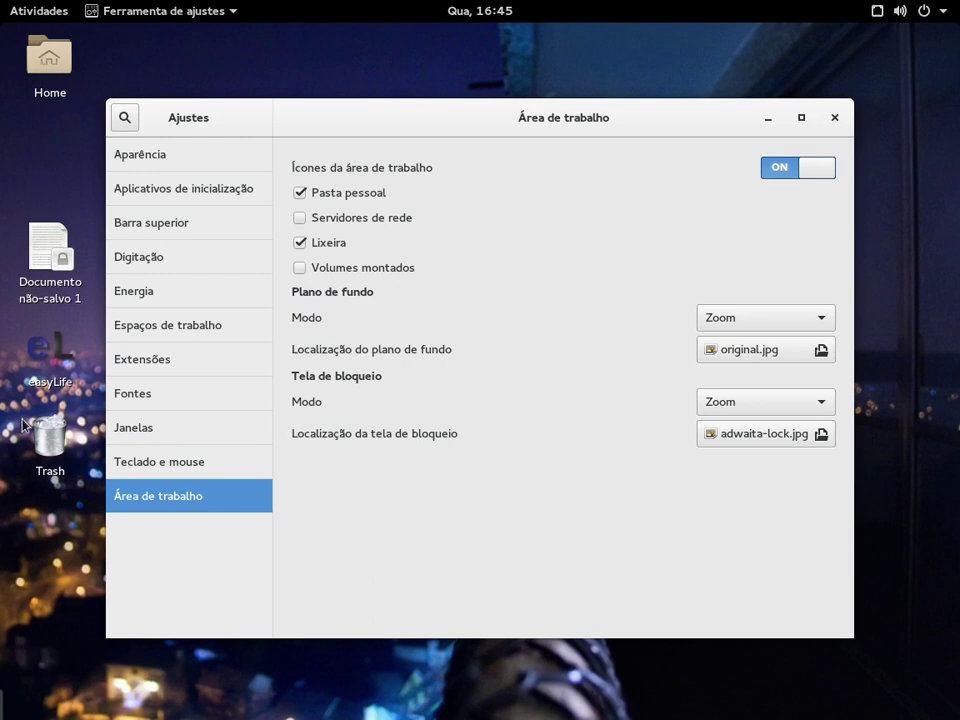
pyautogui.moveTo(47, 437); pyautogui.dragTo(47, 632)
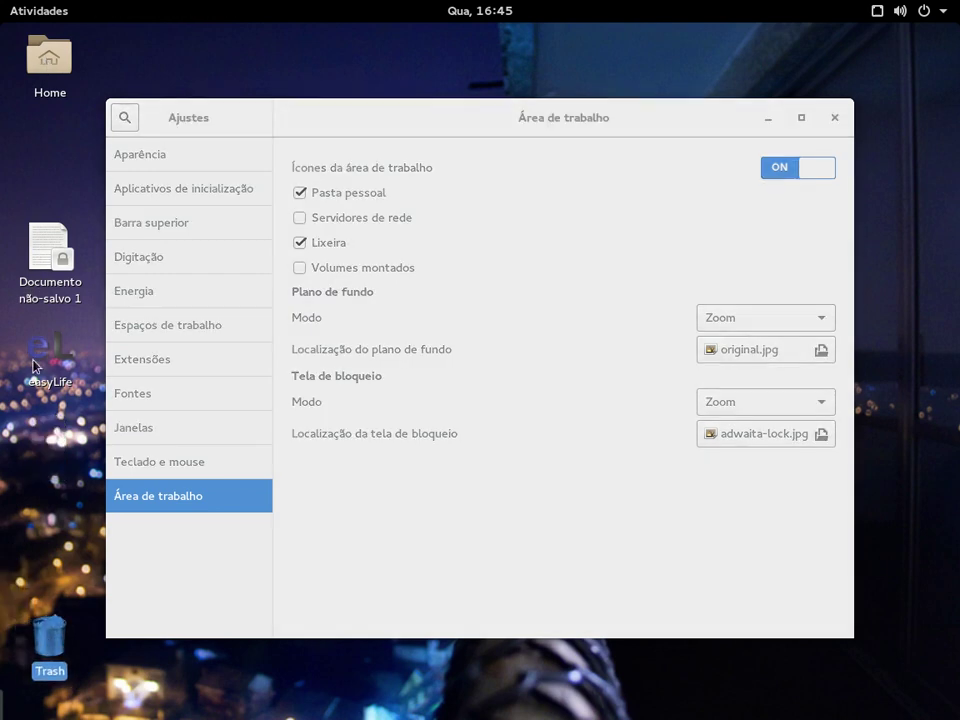
pyautogui.click(35, 367)
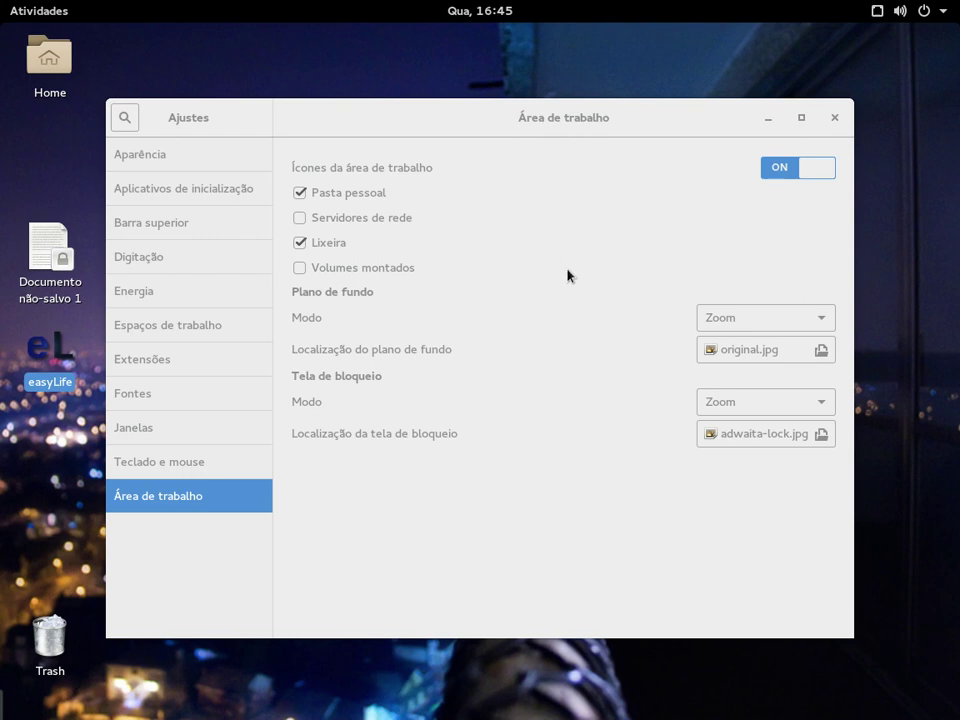
pyautogui.click(786, 167)
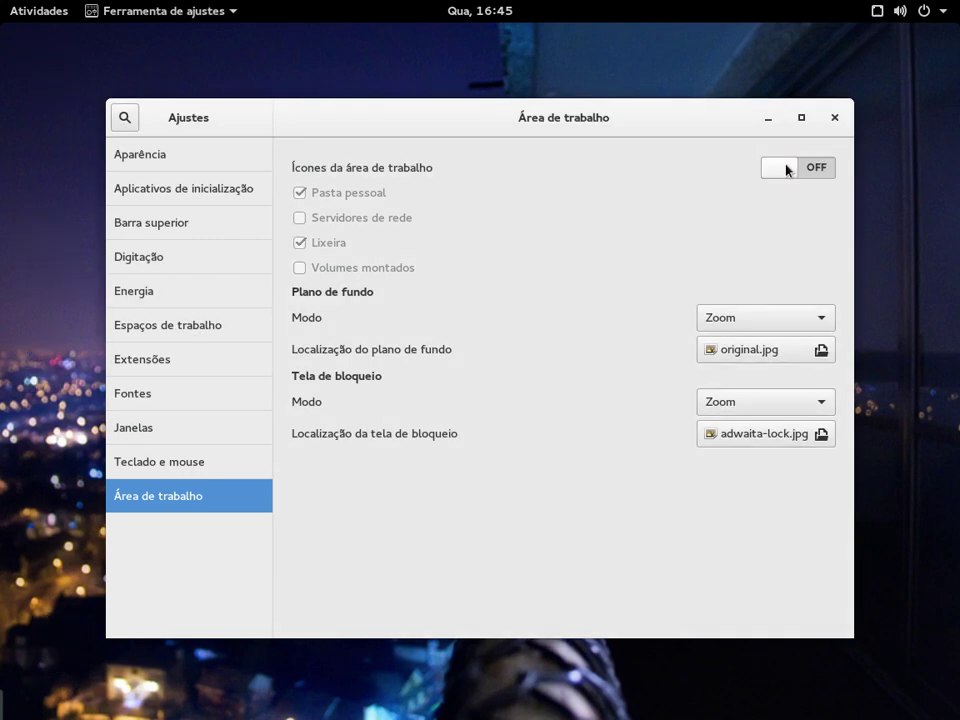
# - Try the Mostrar localização do ponteiro and Mostrar todas as fontes de entrada options in the Teclado e mouse settings, leaving both off
pyautogui.click(173, 466)
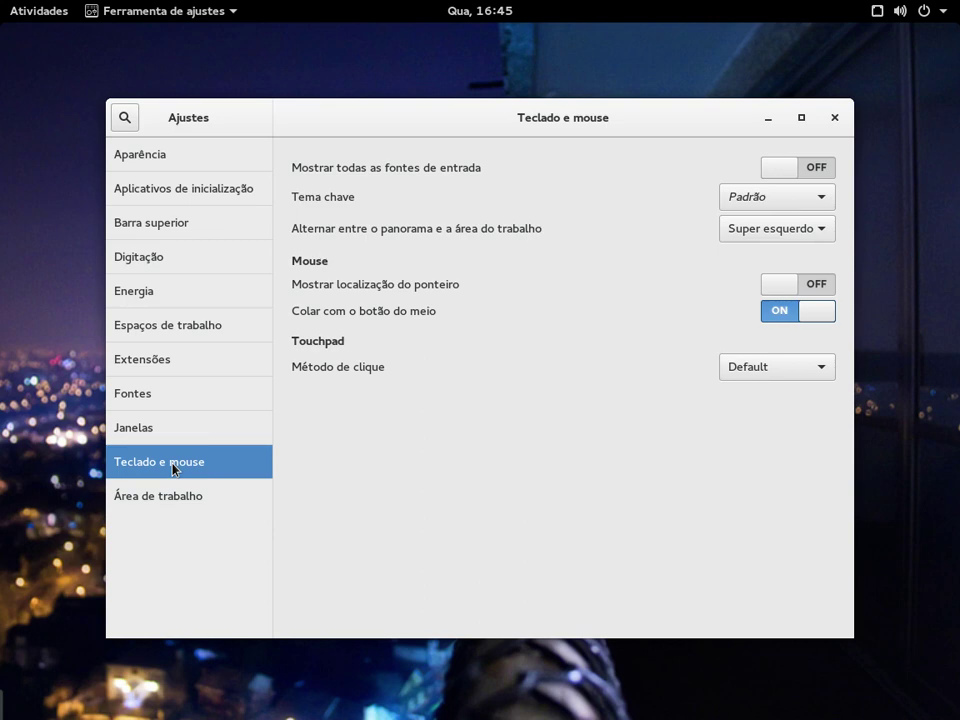
pyautogui.click(782, 293)
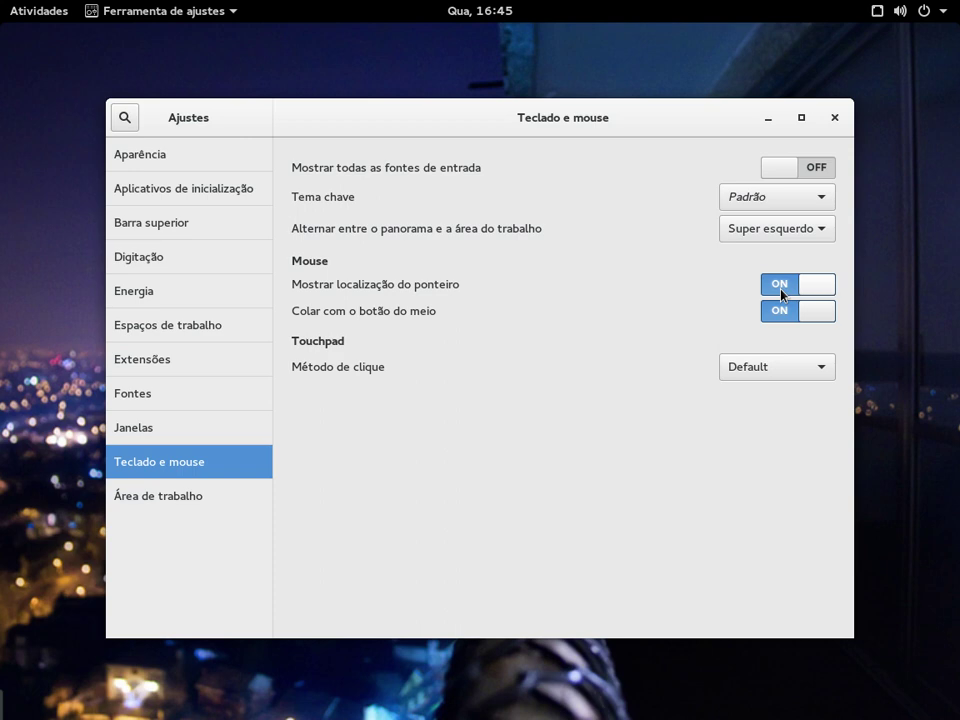
pyautogui.click(782, 293)
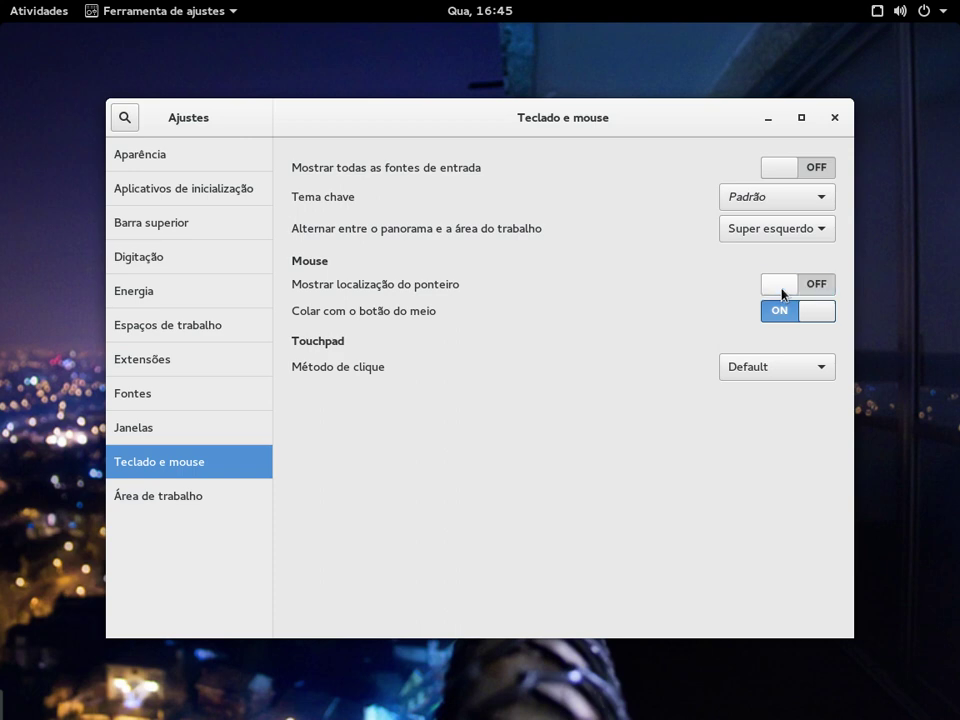
pyautogui.click(780, 168)
pyautogui.click(783, 169)
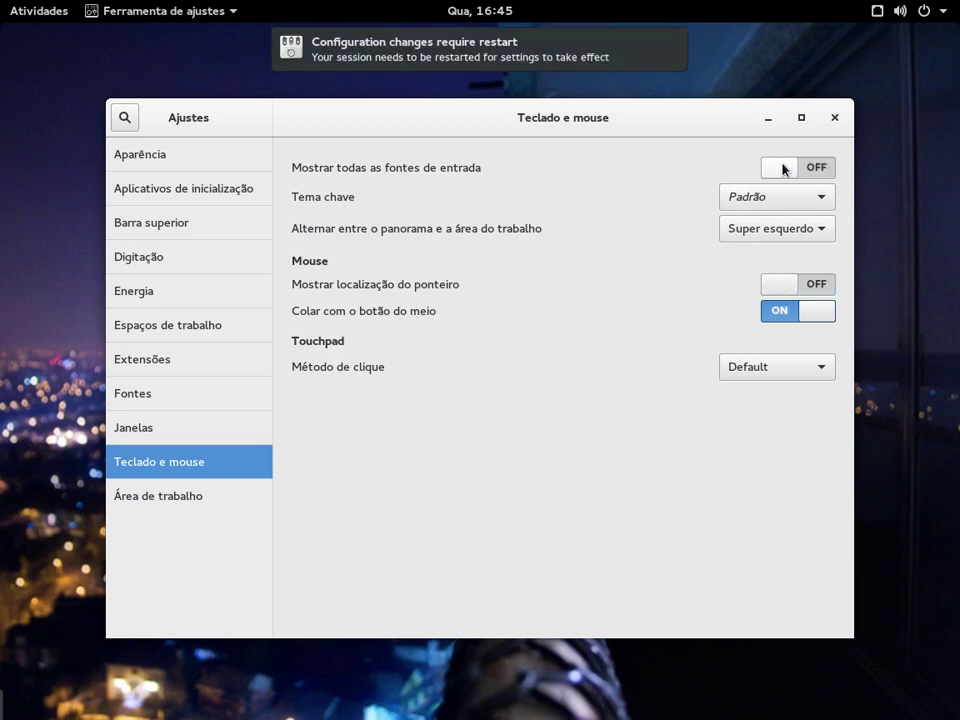
# - Review Janelas, Fontes and Extensões, and try switching Espaços de trabalho apenas no monitor primário off and on again
pyautogui.click(165, 426)
pyautogui.click(156, 390)
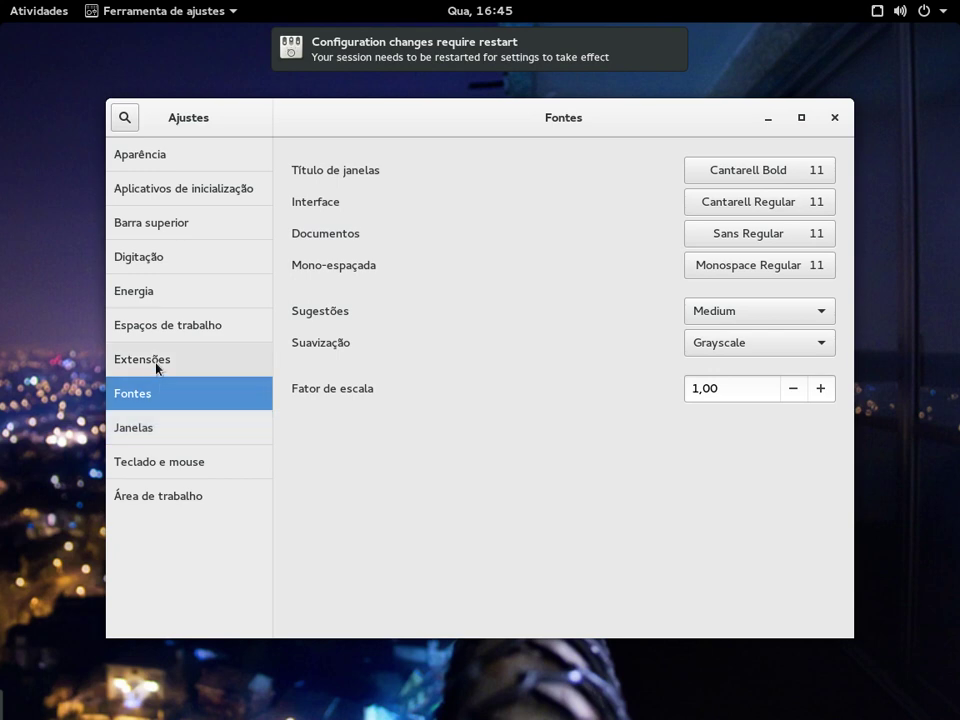
pyautogui.click(156, 365)
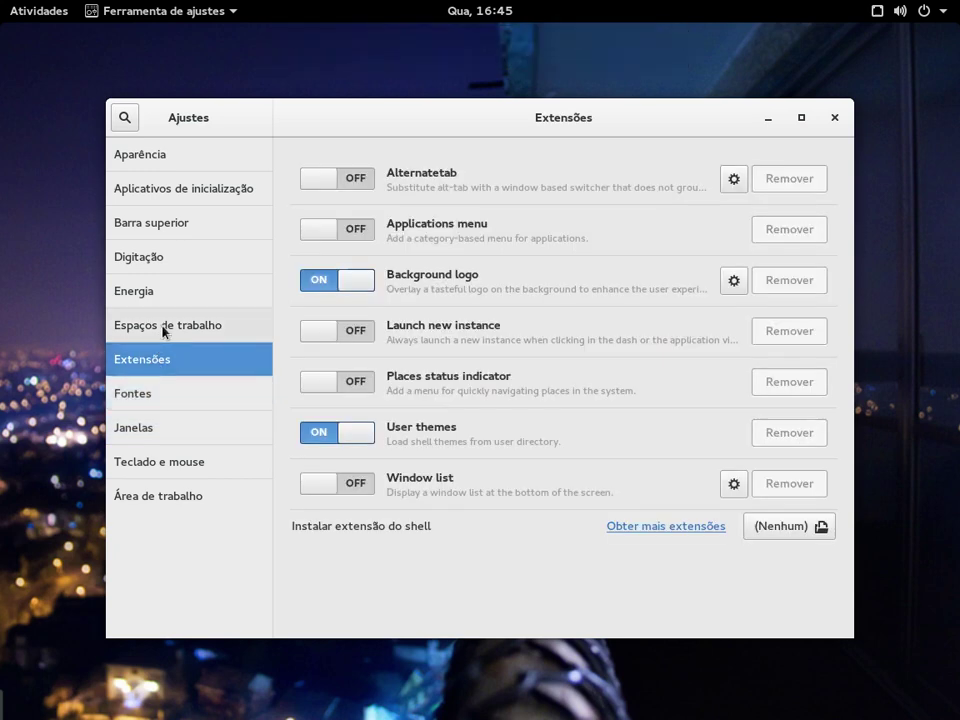
pyautogui.click(163, 330)
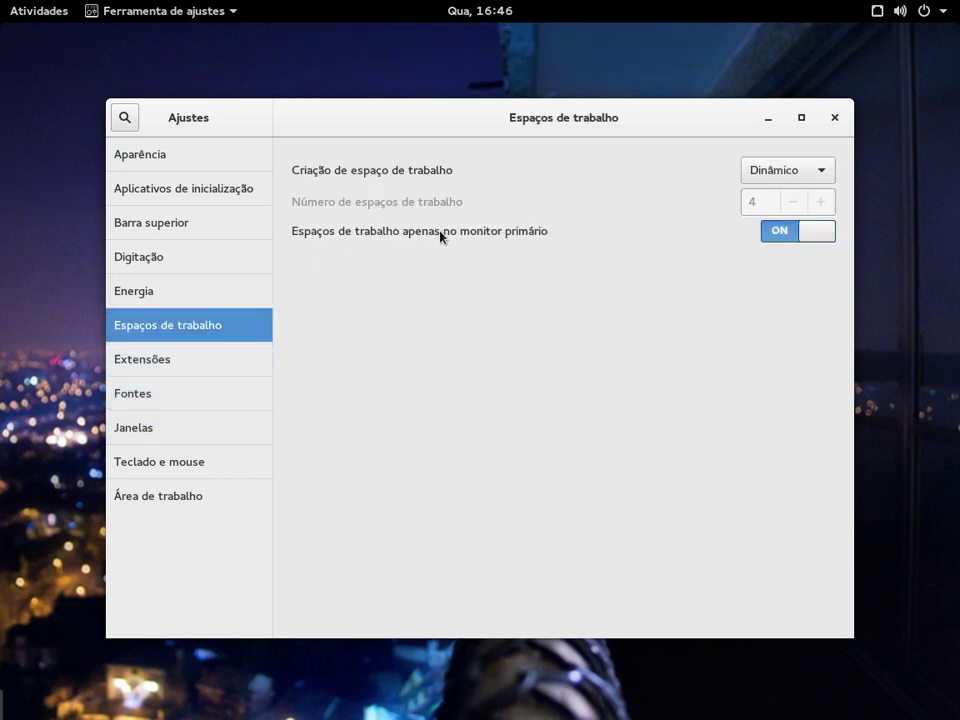
pyautogui.click(823, 240)
pyautogui.click(823, 240)
# - Review the Energia, Digitação, Barra superior, Aplicativos de inicialização, Área de trabalho and Teclado e mouse settings
pyautogui.click(126, 292)
pyautogui.click(145, 263)
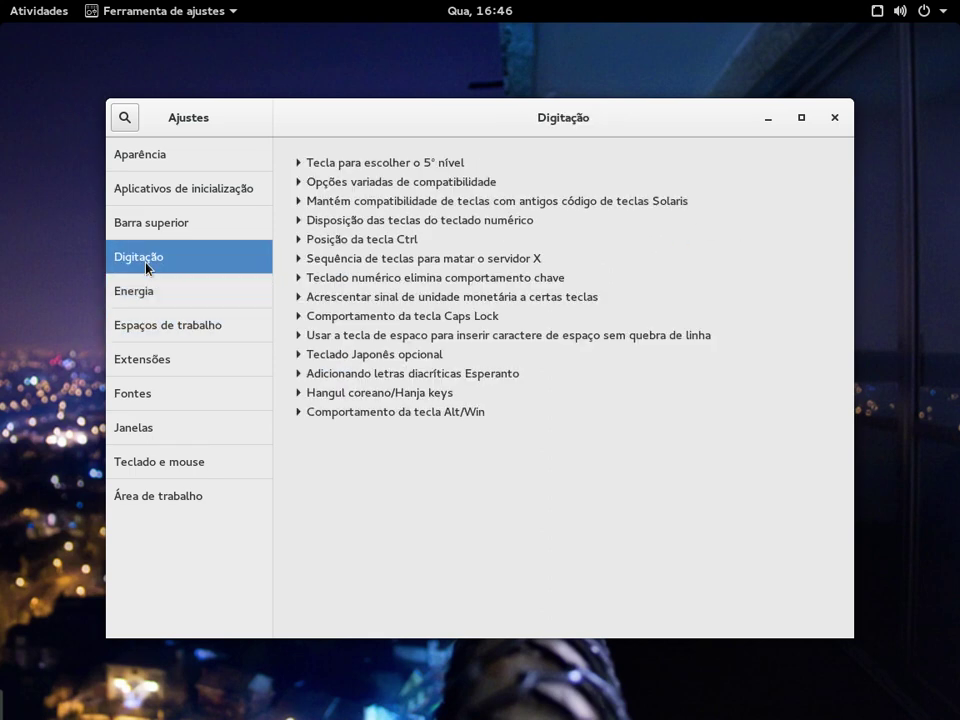
pyautogui.click(155, 229)
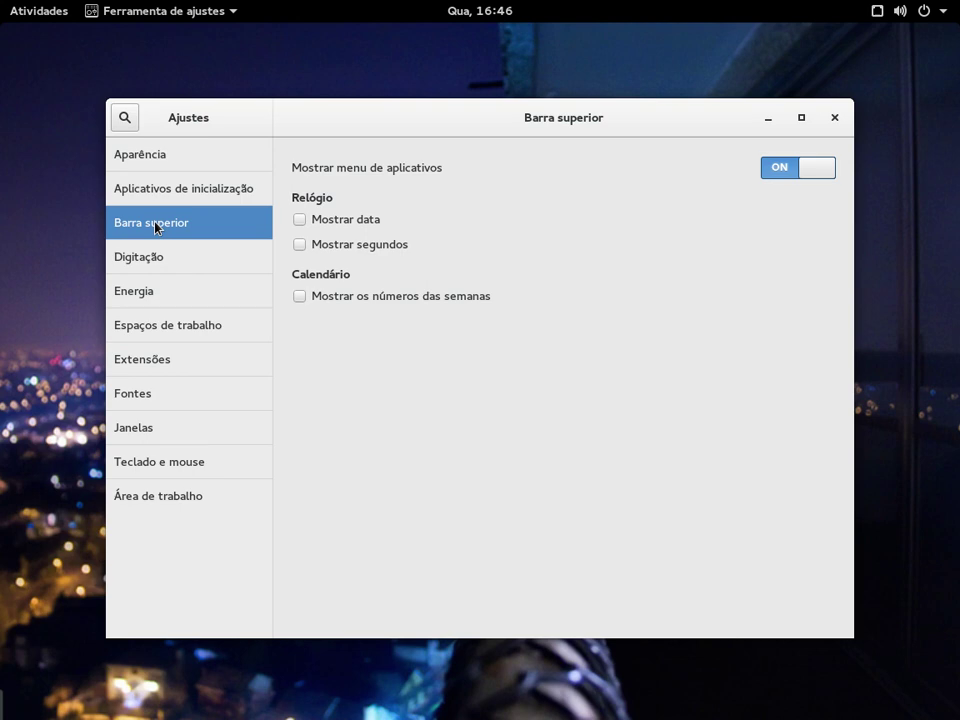
pyautogui.click(203, 198)
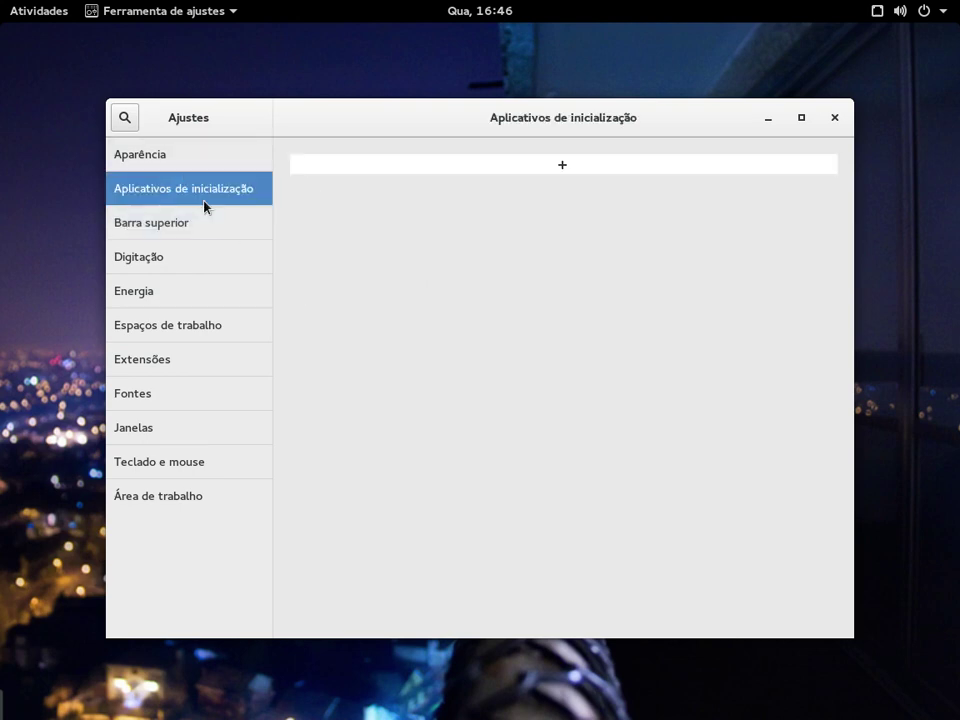
pyautogui.click(144, 496)
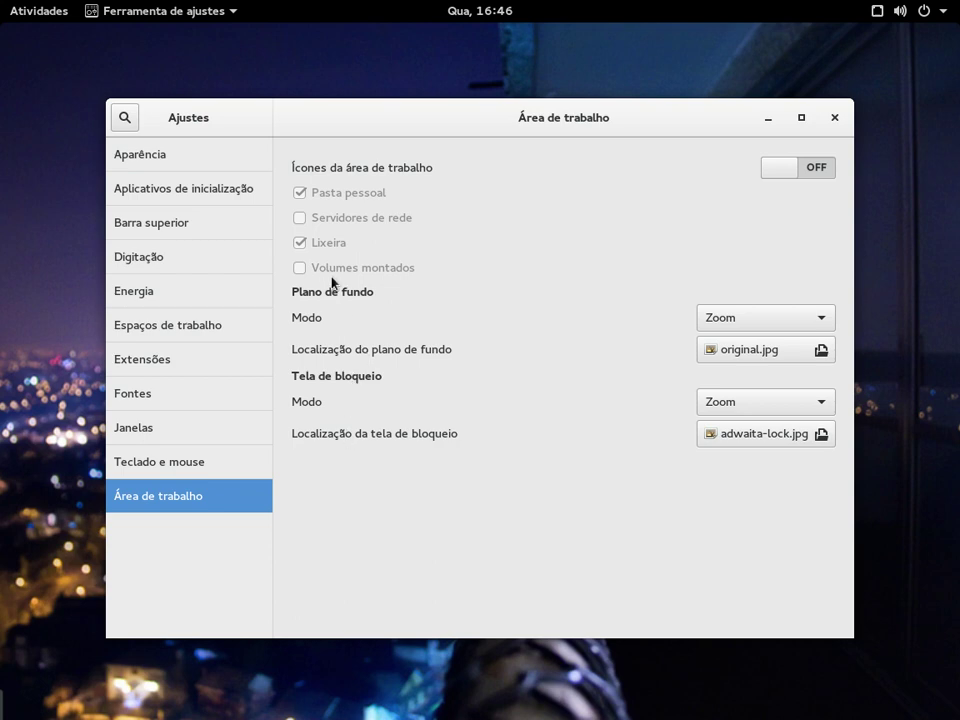
pyautogui.click(196, 464)
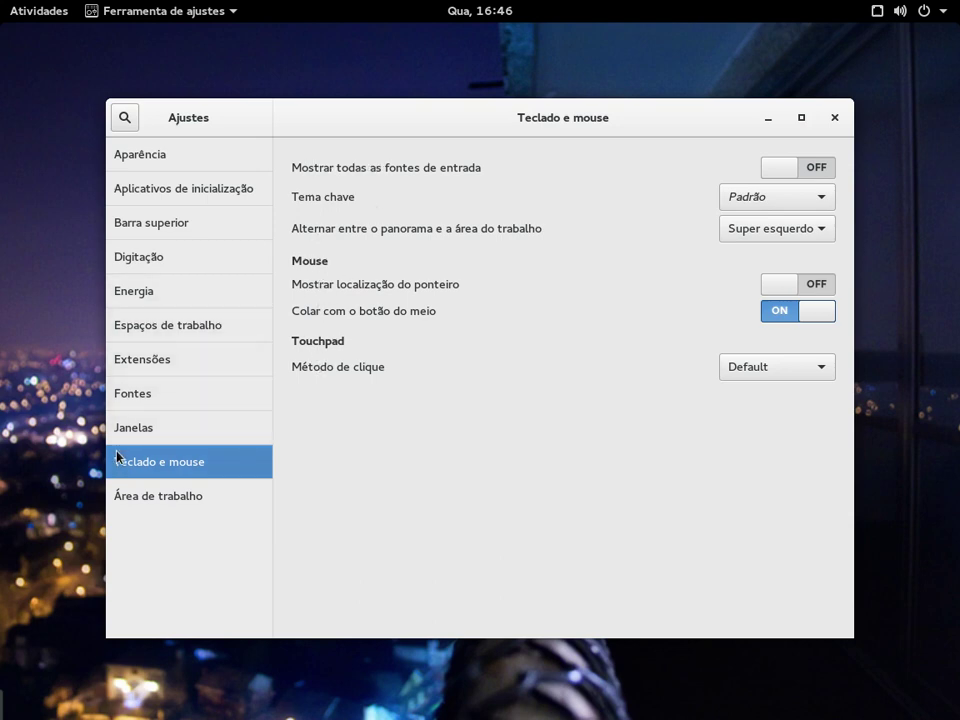
# - Try hiding the Maximizar title bar button in the Janelas settings, leaving it on
pyautogui.click(155, 436)
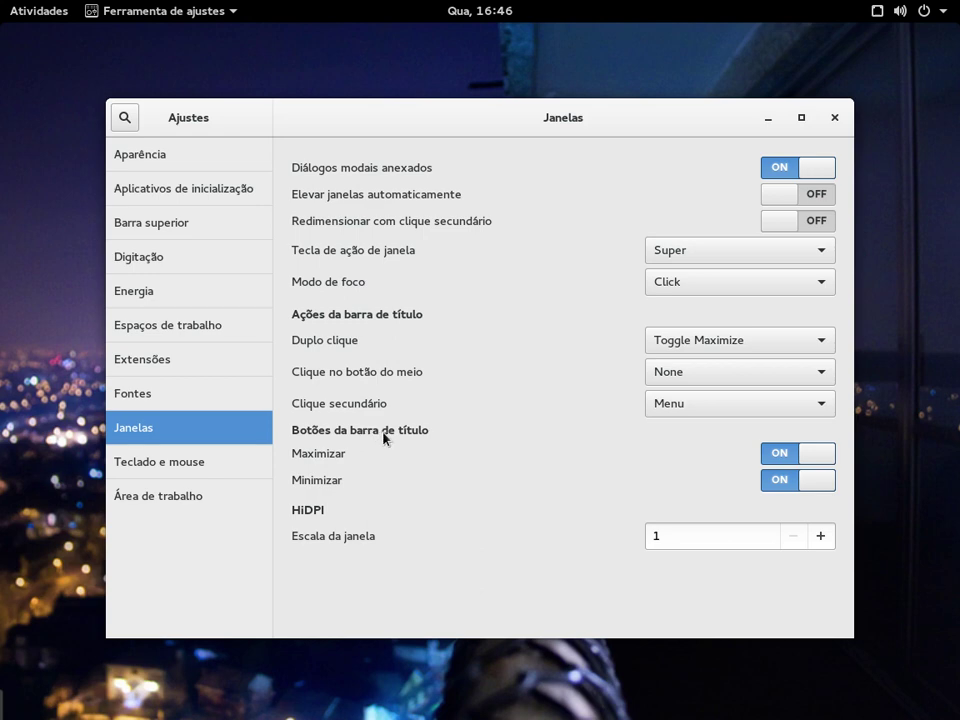
pyautogui.click(806, 455)
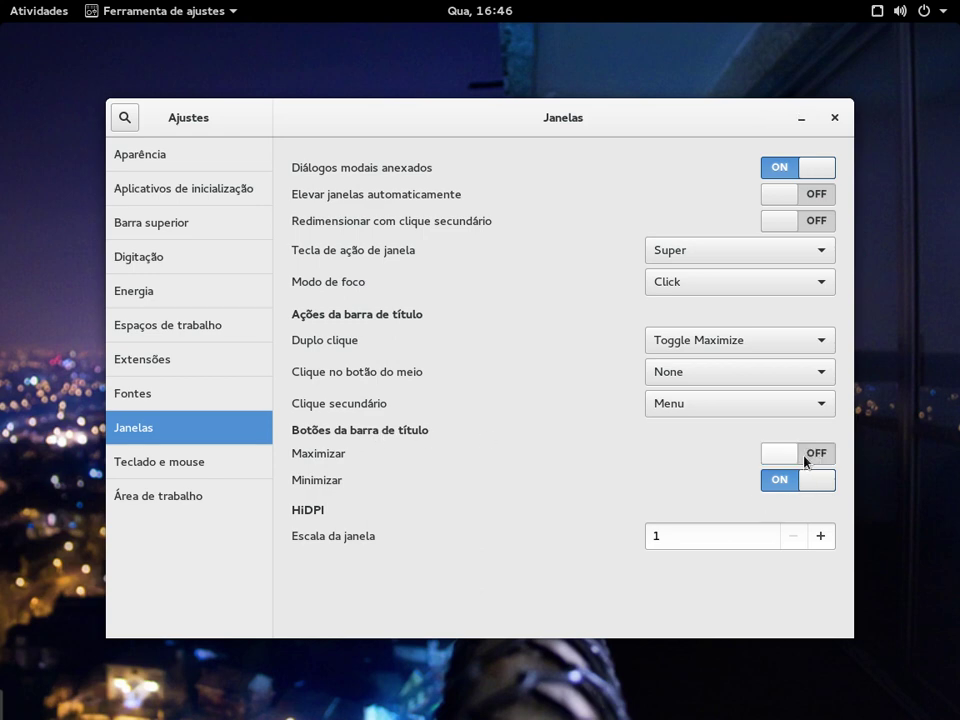
pyautogui.click(806, 455)
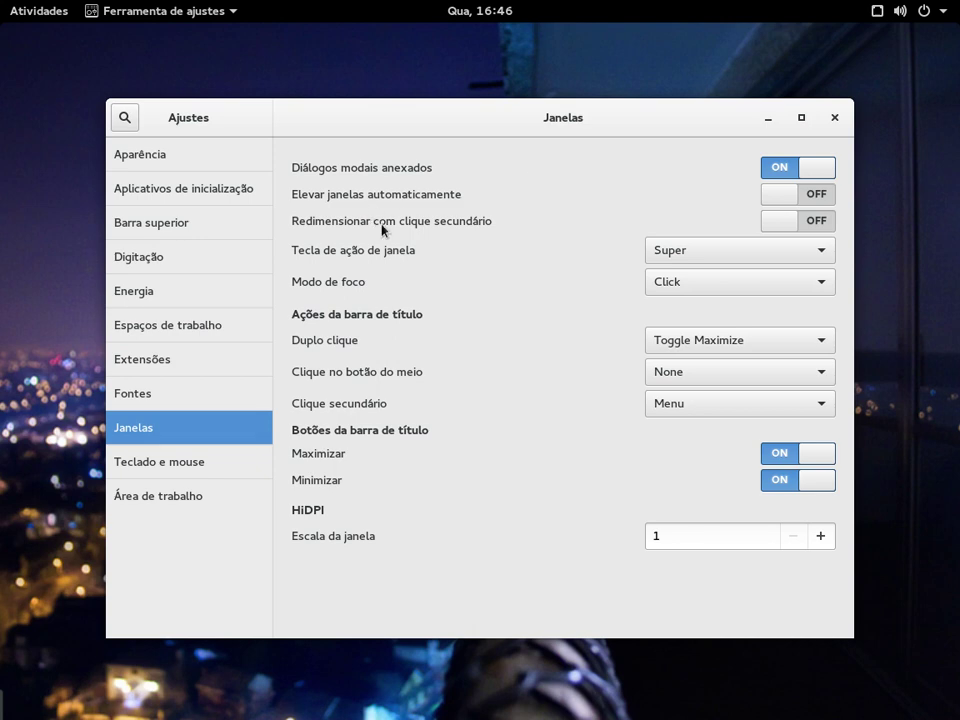
# - Try the Window list extension by turning it on, minimizing and restoring windows through it, and turning it off again
pyautogui.click(170, 360)
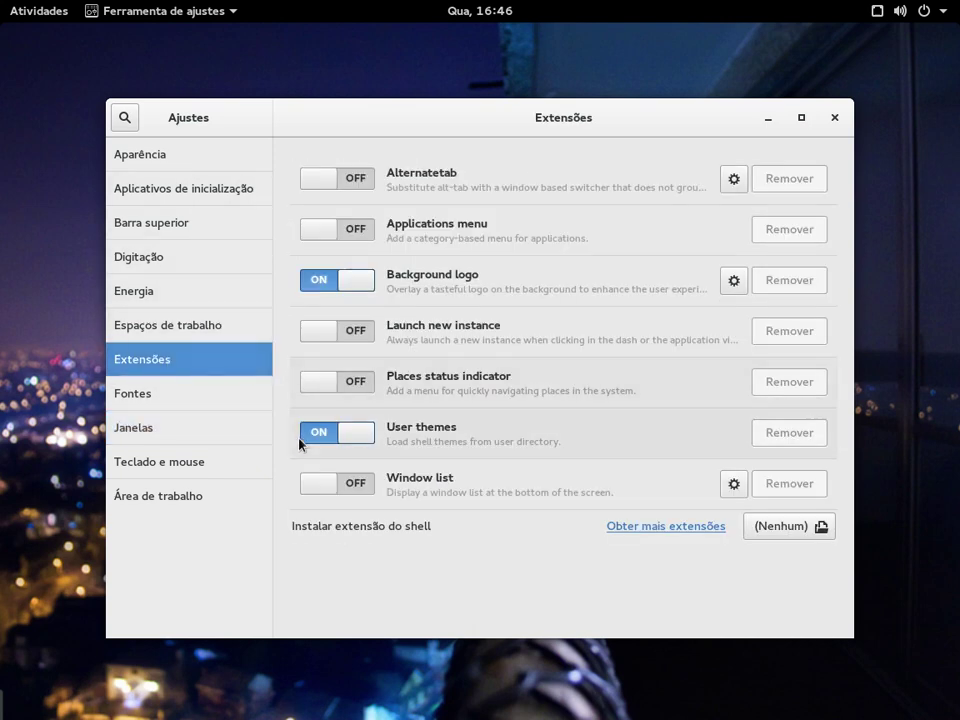
pyautogui.click(322, 486)
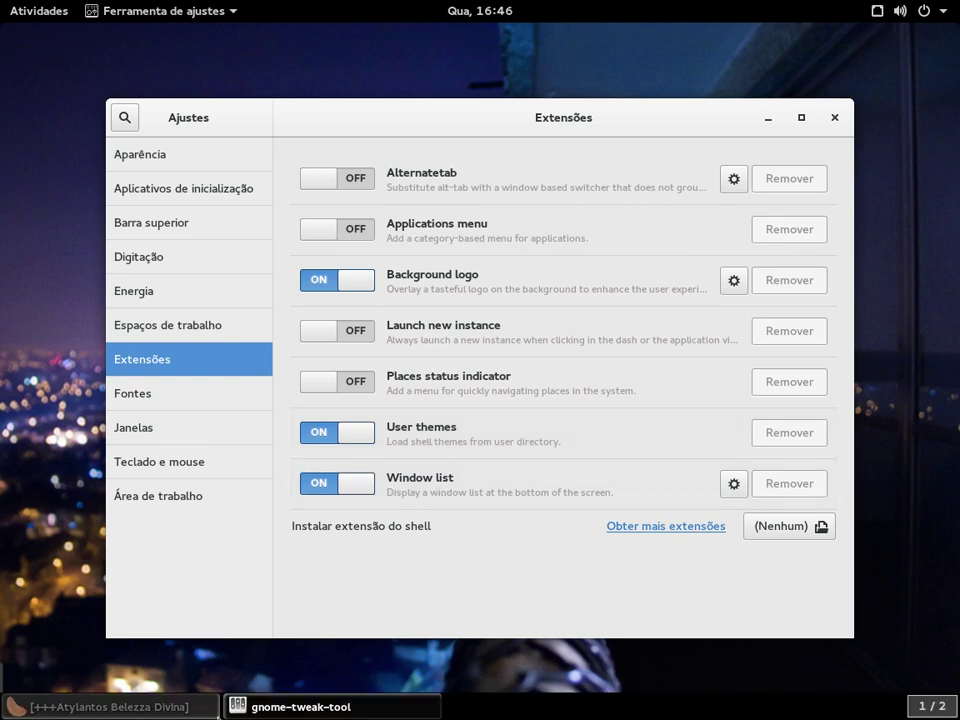
pyautogui.click(300, 708)
pyautogui.click(300, 708)
pyautogui.click(189, 708)
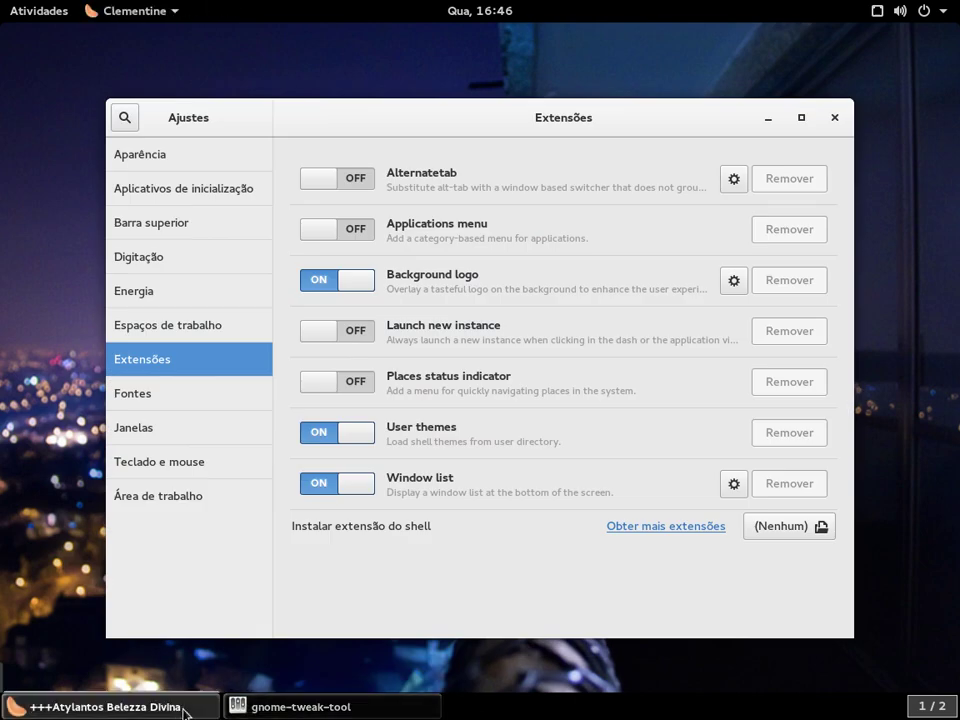
pyautogui.click(189, 708)
pyautogui.click(341, 712)
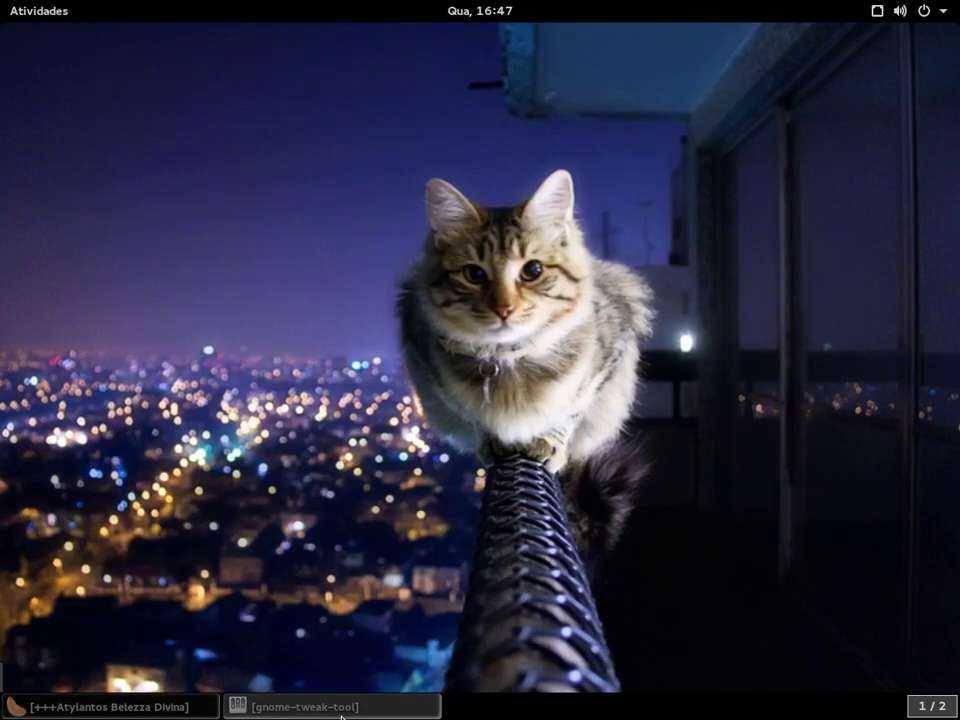
pyautogui.click(330, 708)
pyautogui.click(14, 683)
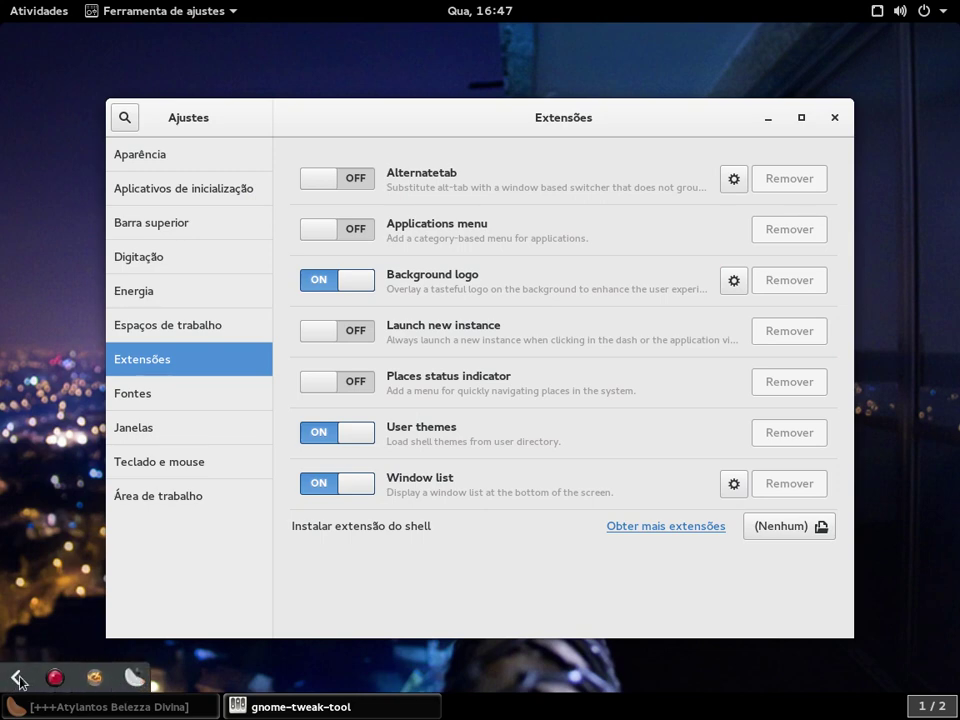
pyautogui.click(326, 483)
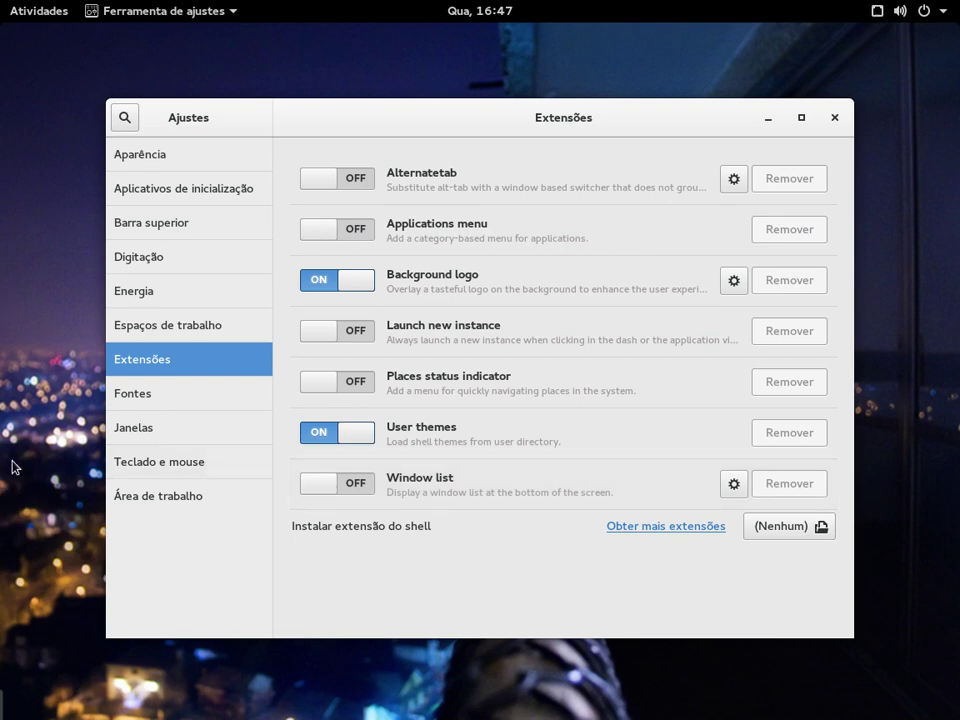
# - Close the Ajustes tweak window after checking the background-app tray and the Activities overview
pyautogui.click(15, 705)
pyautogui.moveTo(3, 5)
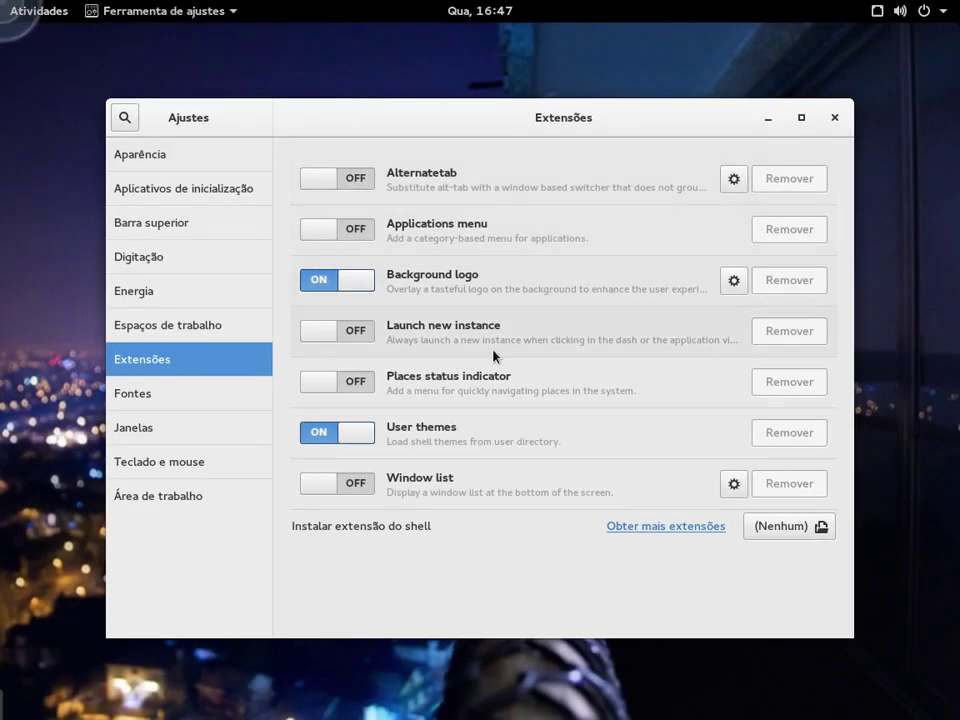
pyautogui.click(835, 118)
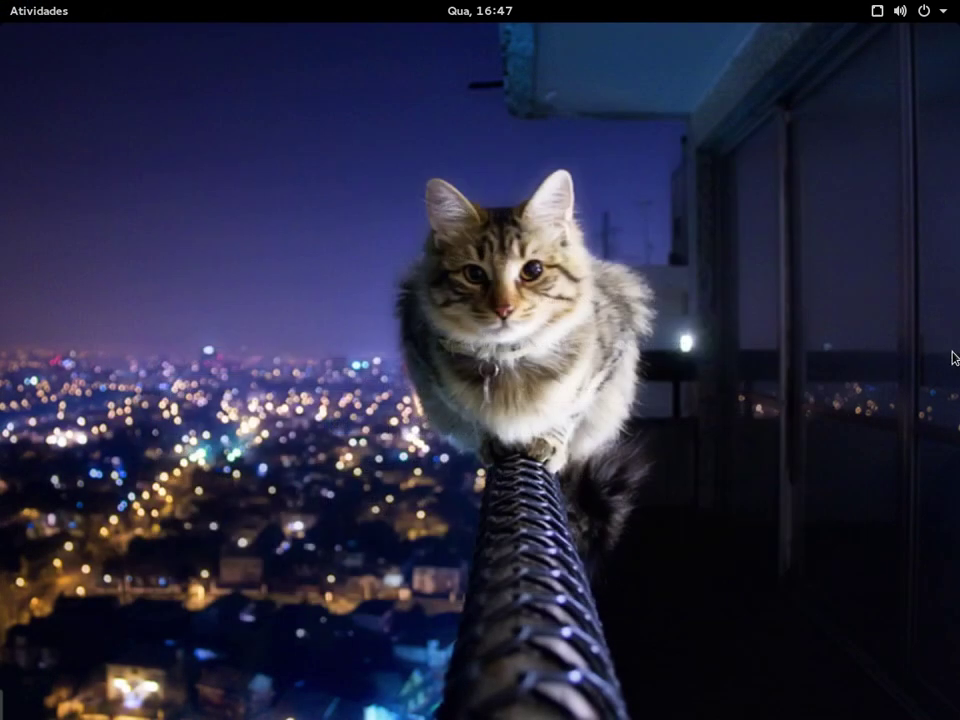
# - Expand and collapse the desktop's background-app tray to examine its icons
pyautogui.moveTo(3, 12)
pyautogui.click(12, 710)
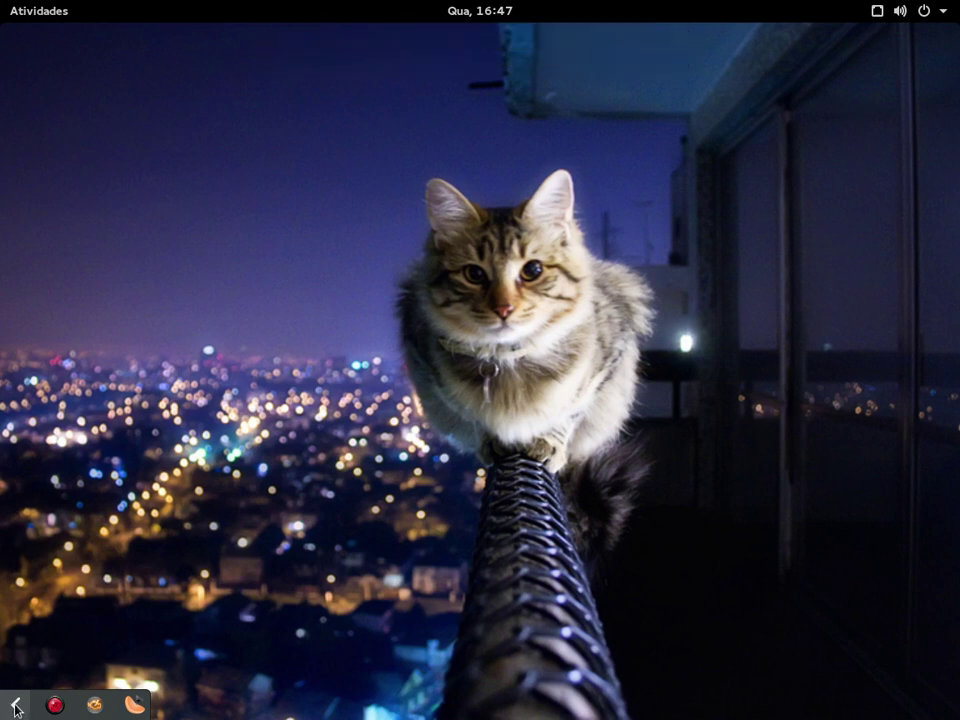
pyautogui.click(15, 708)
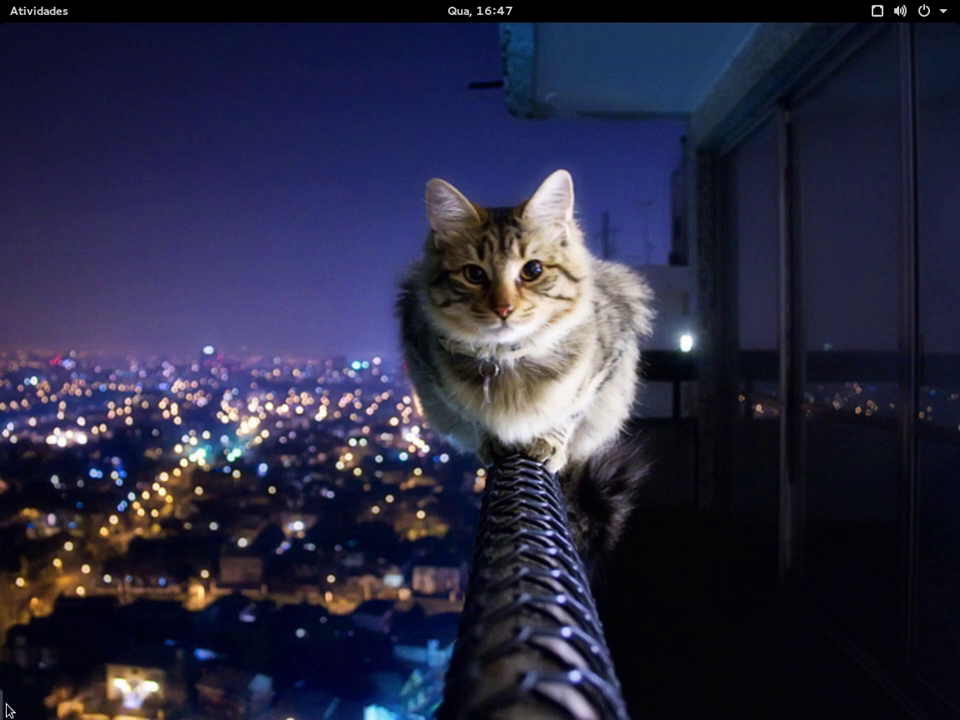
pyautogui.click(15, 708)
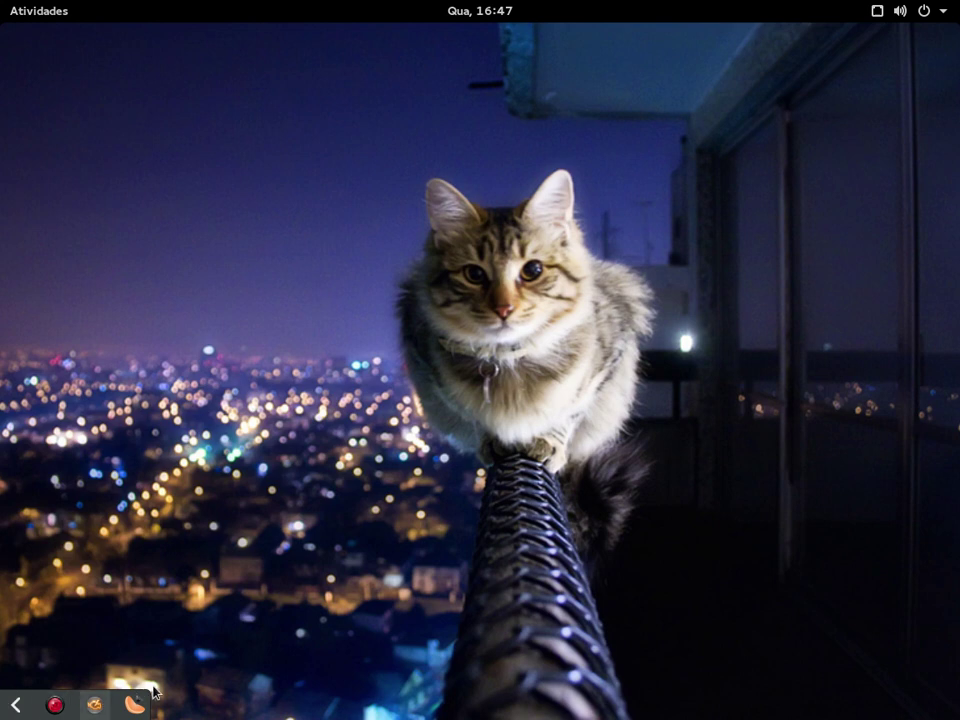
pyautogui.click(16, 708)
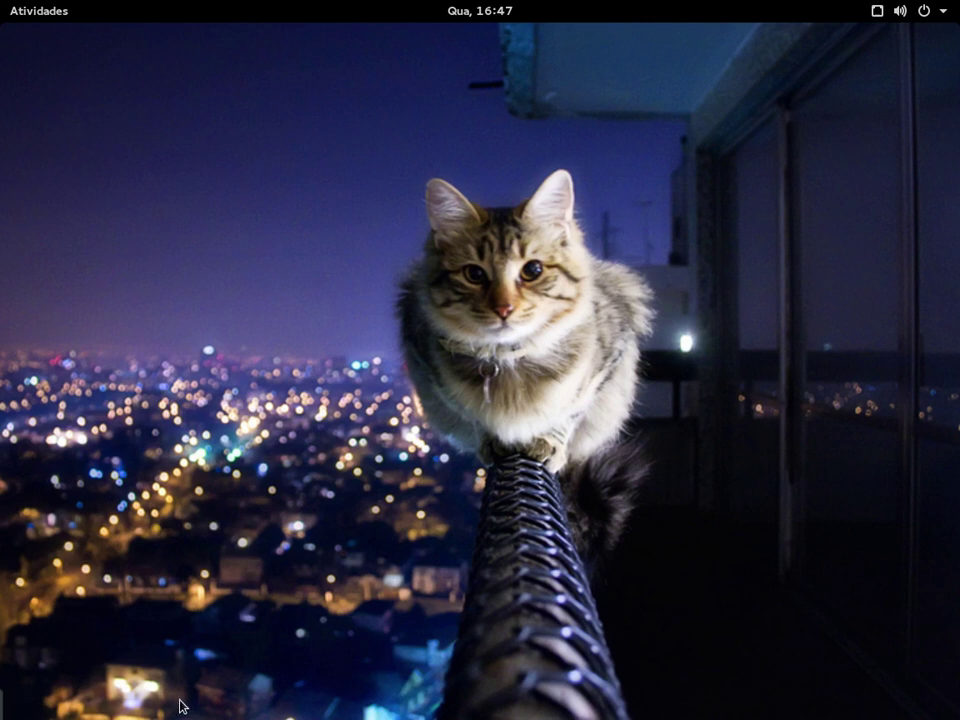
pyautogui.click(10, 704)
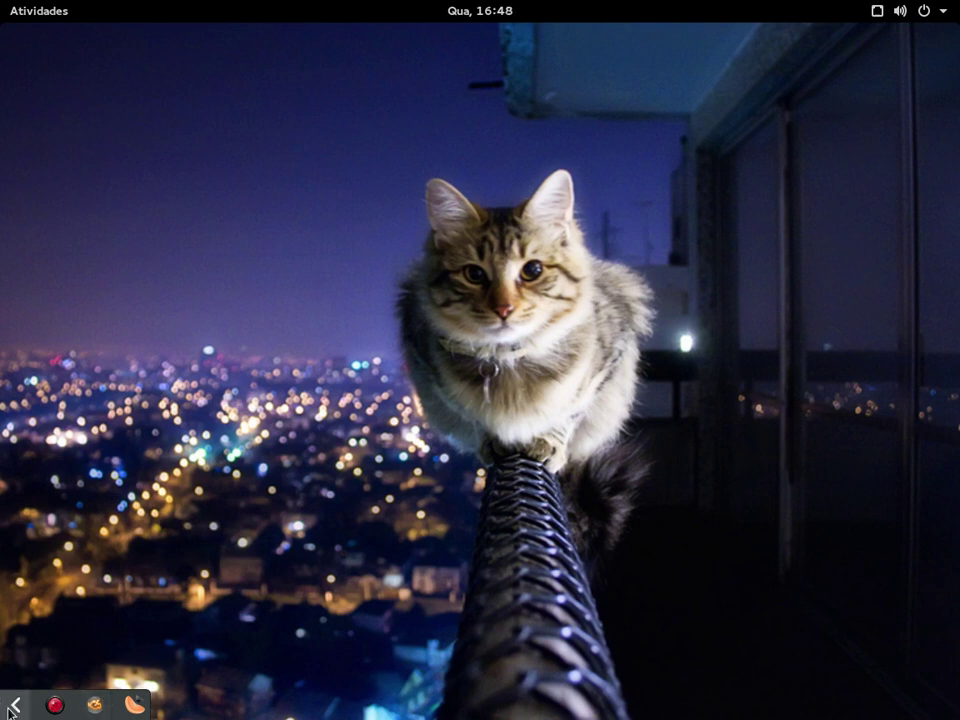
# - Launch the GNOME Software application from the application grid and browse its featured apps and categories
pyautogui.moveTo(2, 5)
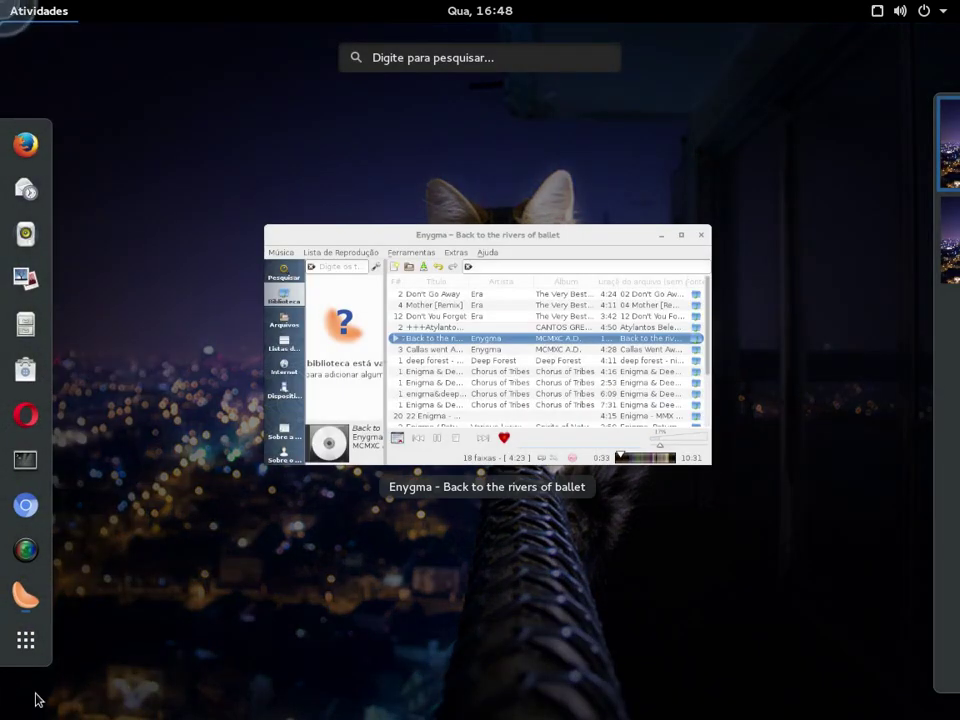
pyautogui.click(20, 641)
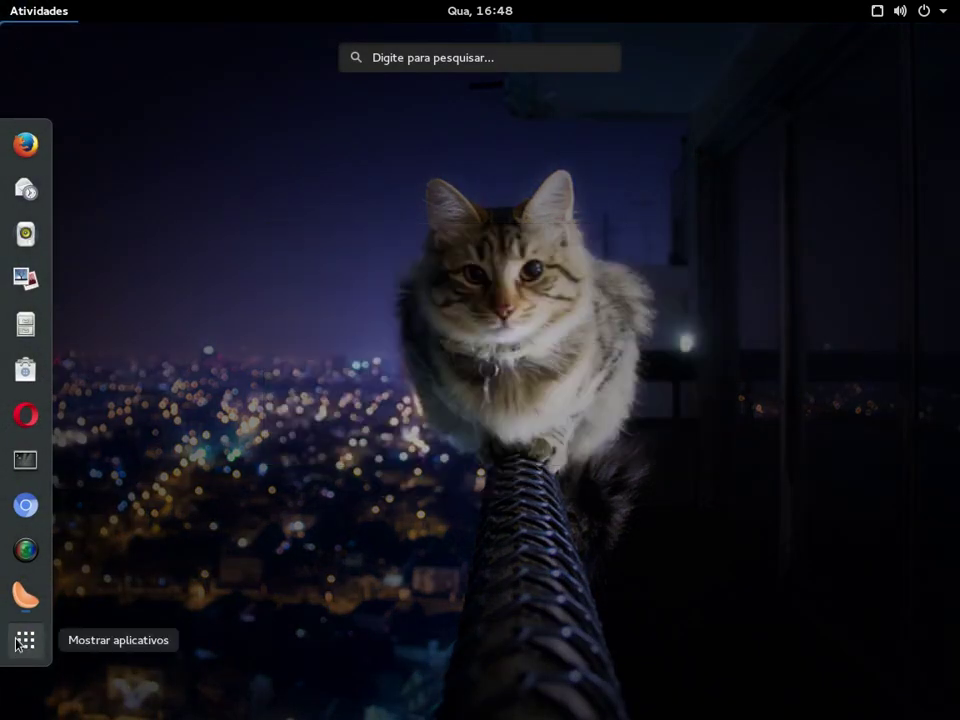
pyautogui.click(345, 163)
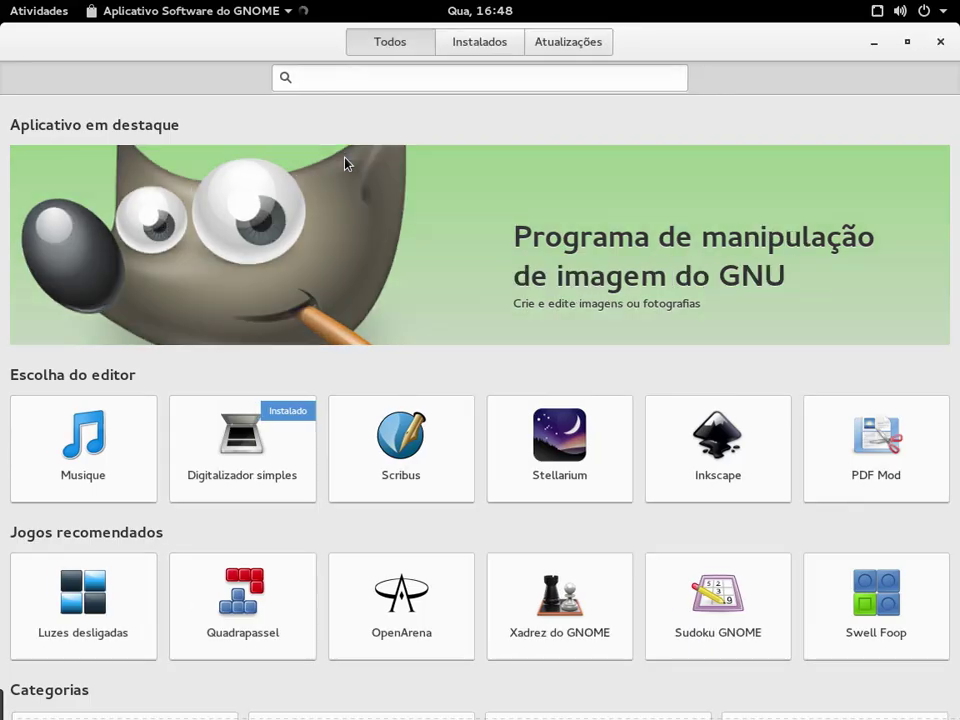
pyautogui.scroll(-3, 161, 340)
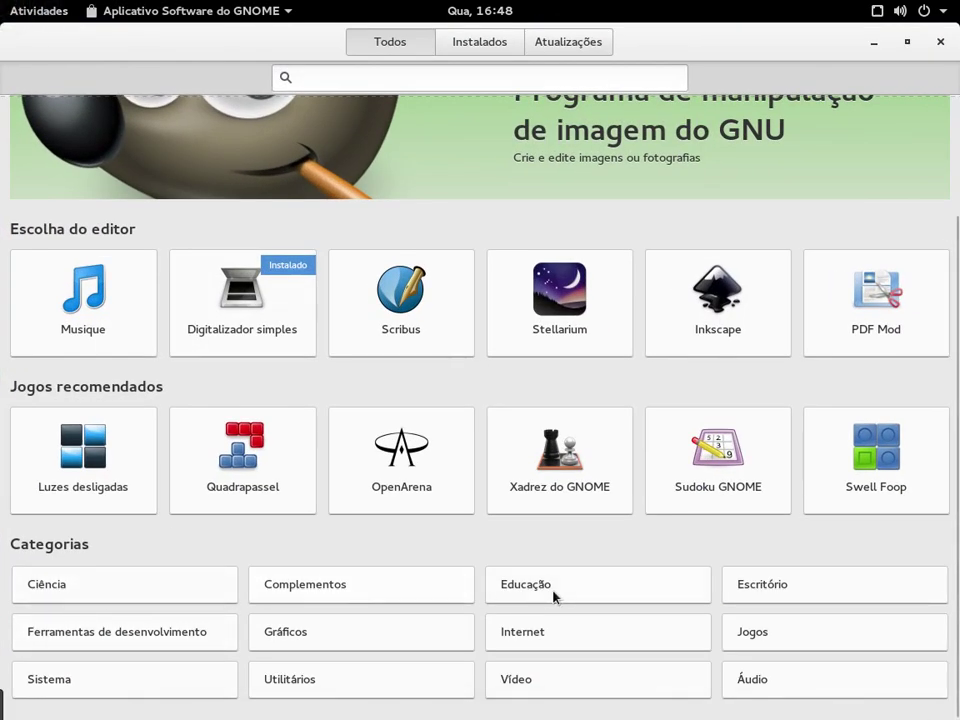
pyautogui.scroll(3, 615, 433)
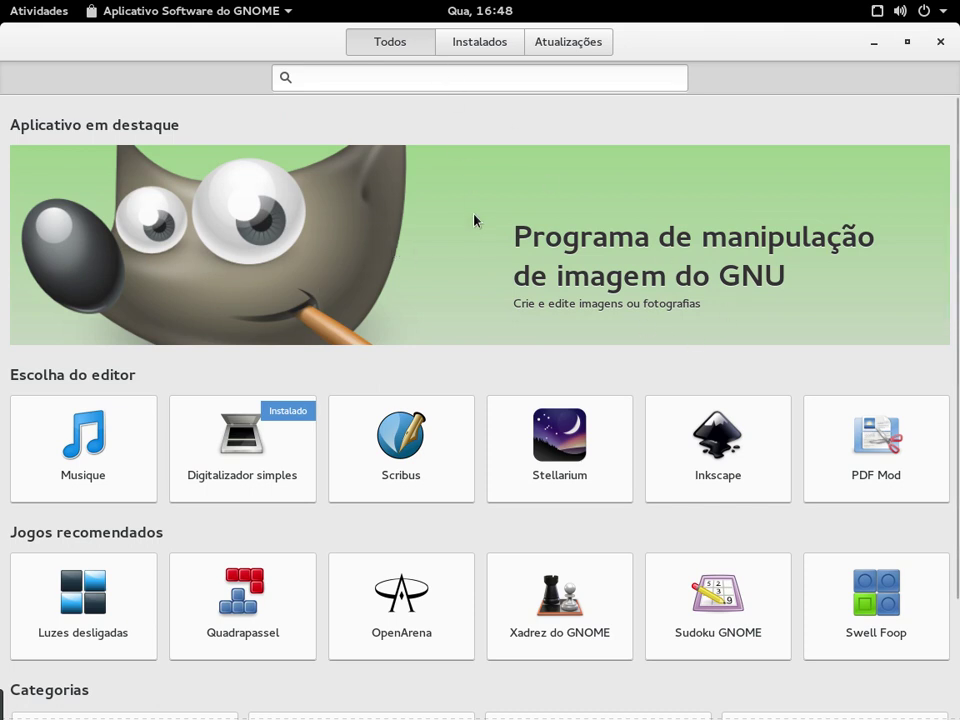
# - Search the software catalogue for "gimp", review the matching applications, and clear the search
pyautogui.click(363, 80)
pyautogui.write('gimp')
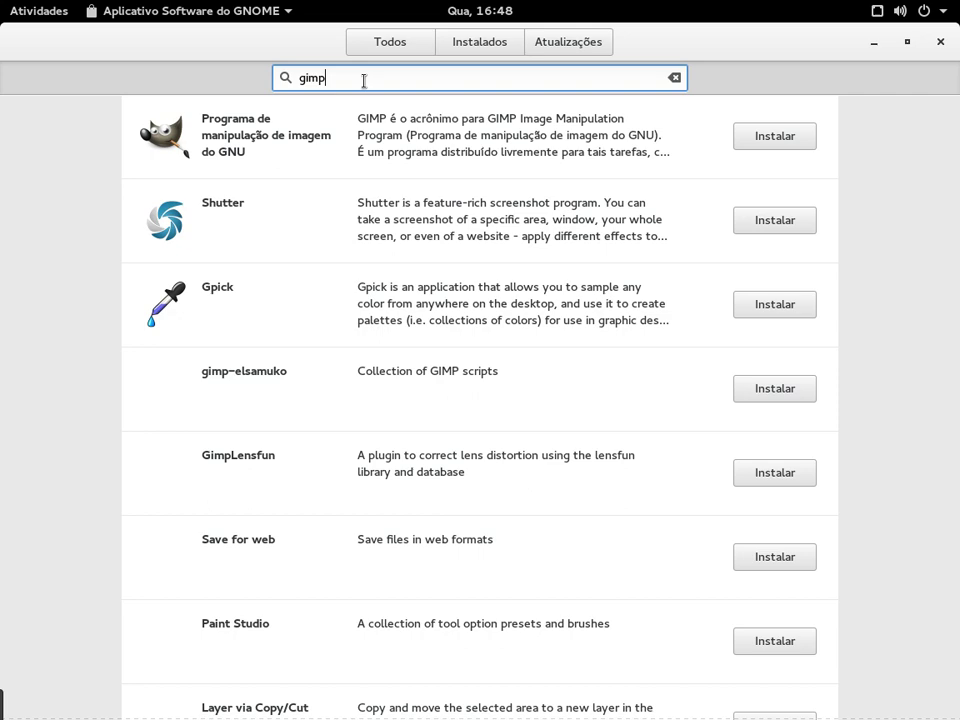
pyautogui.press('BackSpace')
pyautogui.press('BackSpace')
pyautogui.press('BackSpace')
pyautogui.press('BackSpace')
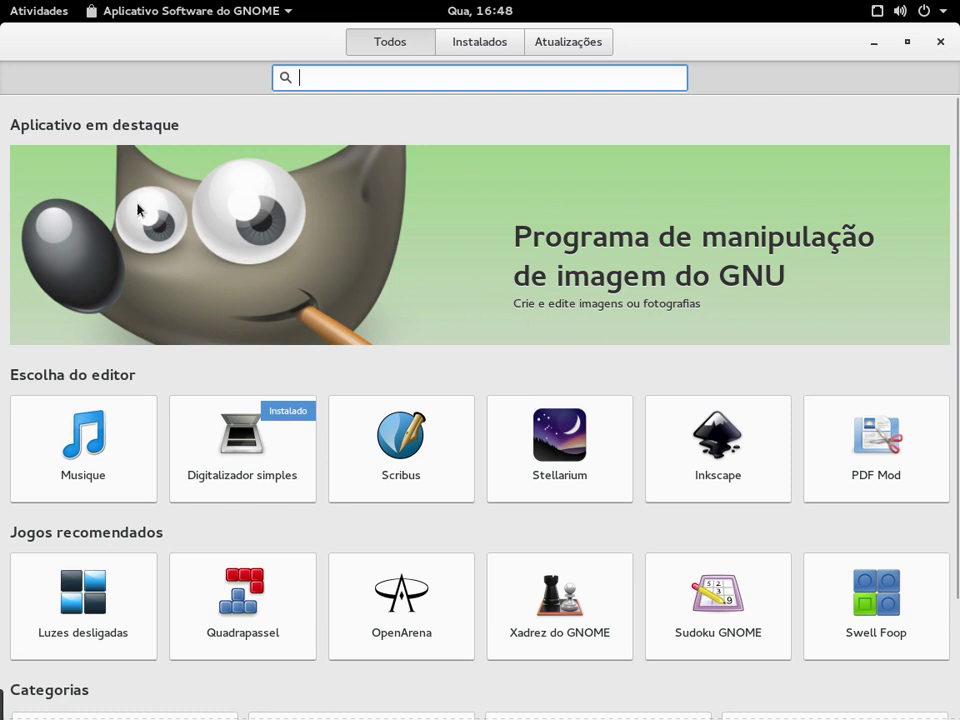
# - Open the Internet category and look through its application listings, including Todos, Acesso remoto, Bate-papo, Clientes de IRC, E-mail and Fontes de notícias
pyautogui.scroll(-3, 90, 542)
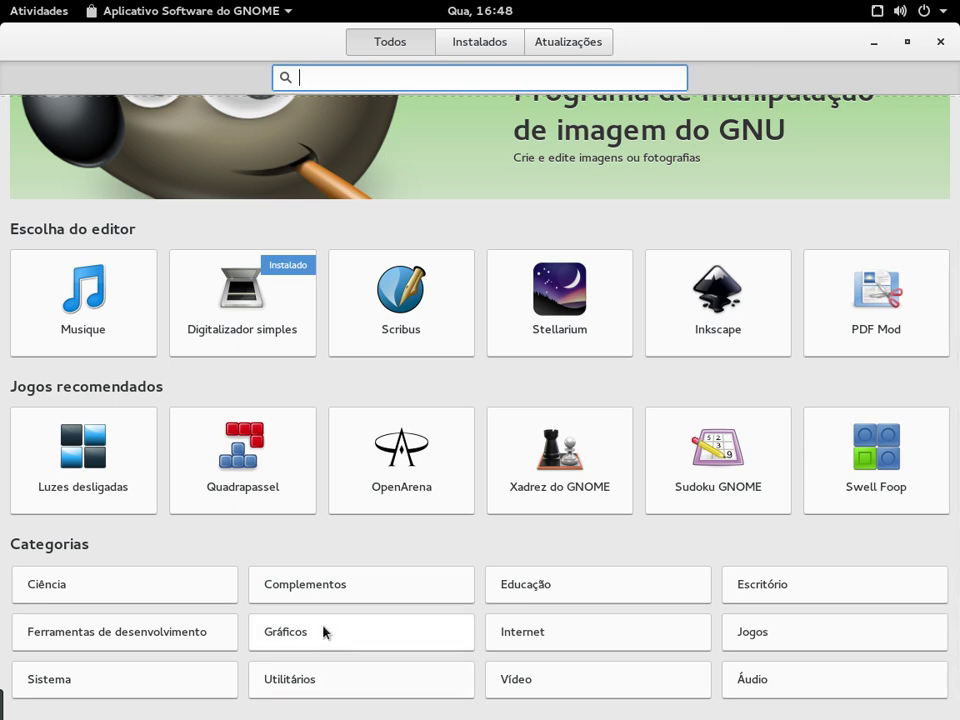
pyautogui.click(508, 639)
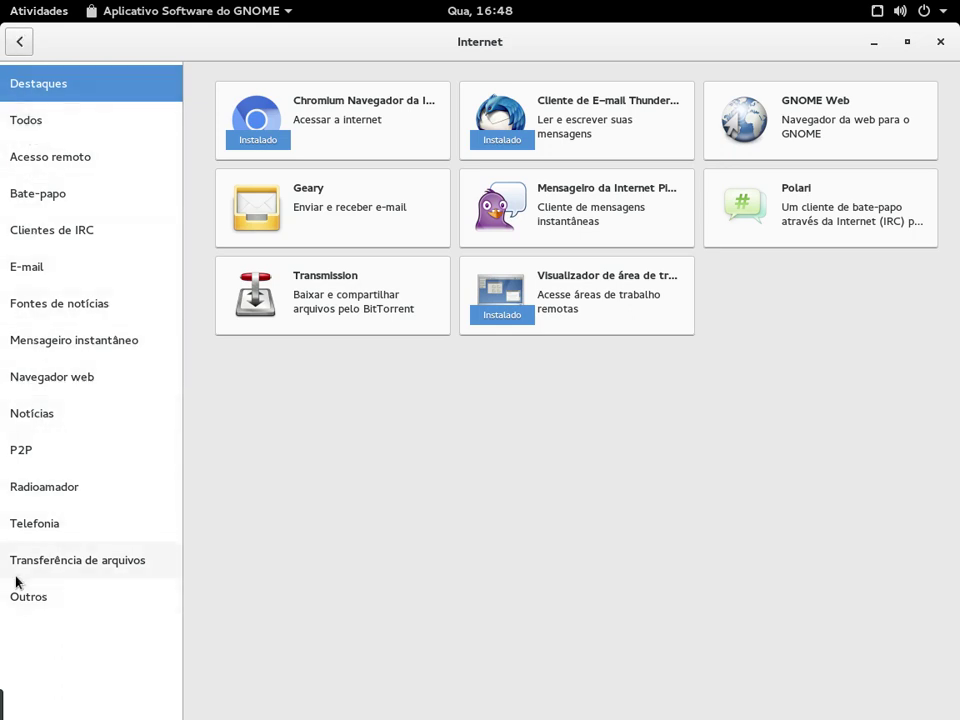
pyautogui.click(32, 121)
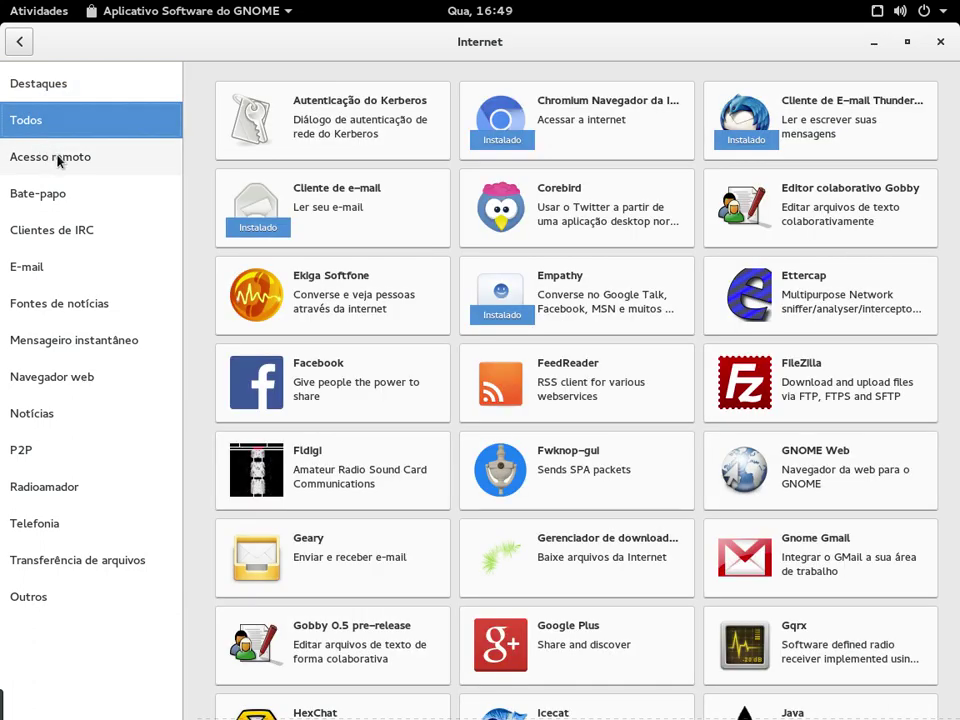
pyautogui.click(58, 160)
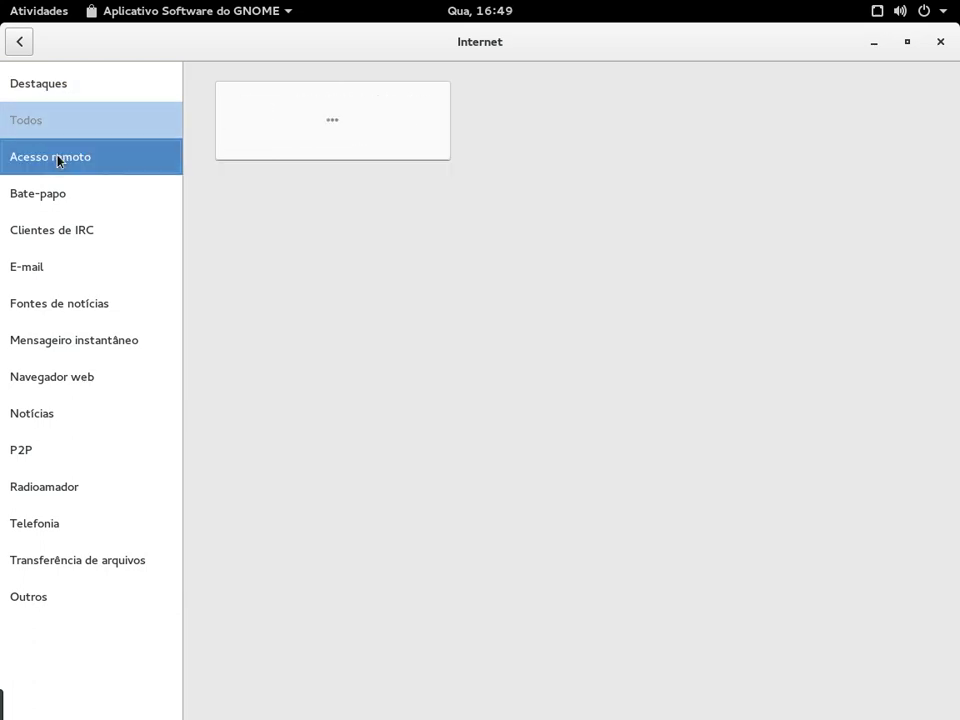
pyautogui.click(64, 193)
pyautogui.click(67, 228)
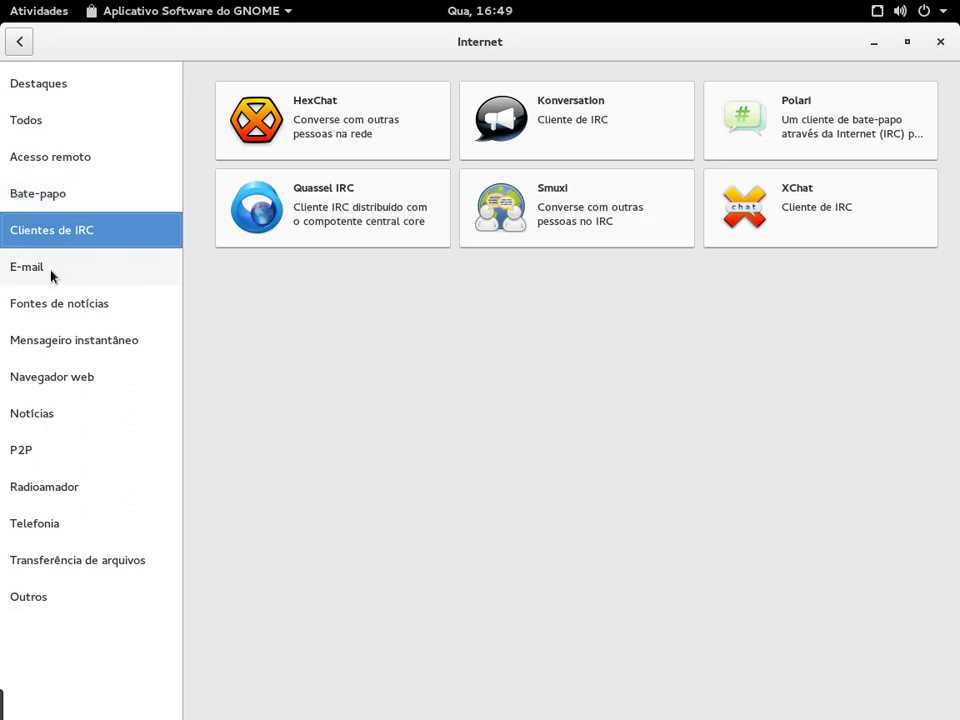
pyautogui.click(51, 268)
pyautogui.click(57, 305)
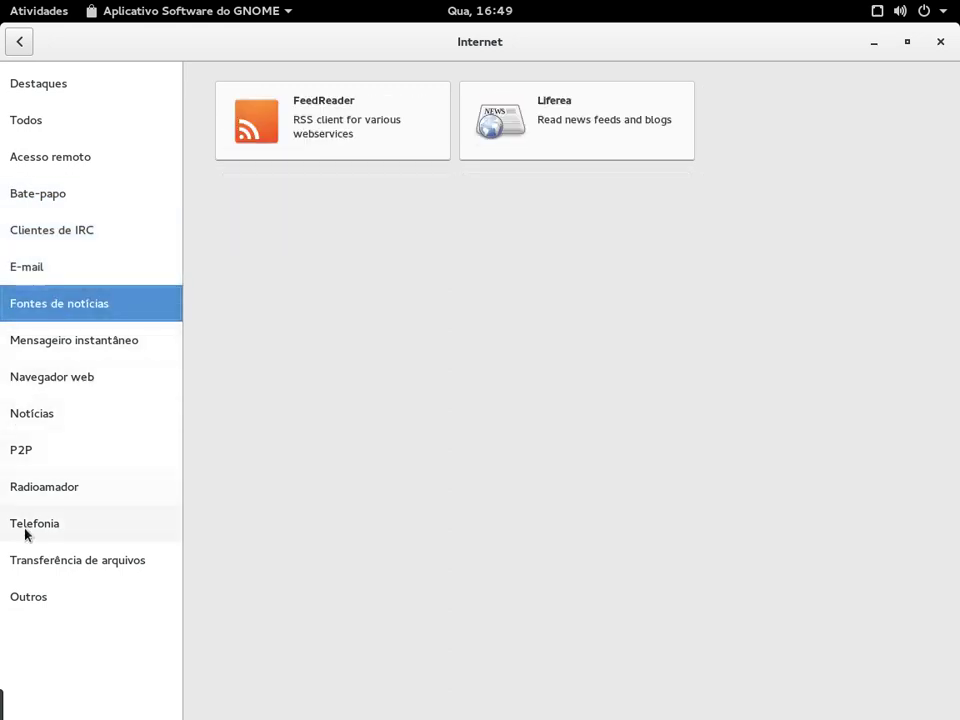
# - Examine the Internet category's Navegador web and P2P listings, and return to the catalogue's main page
pyautogui.click(61, 384)
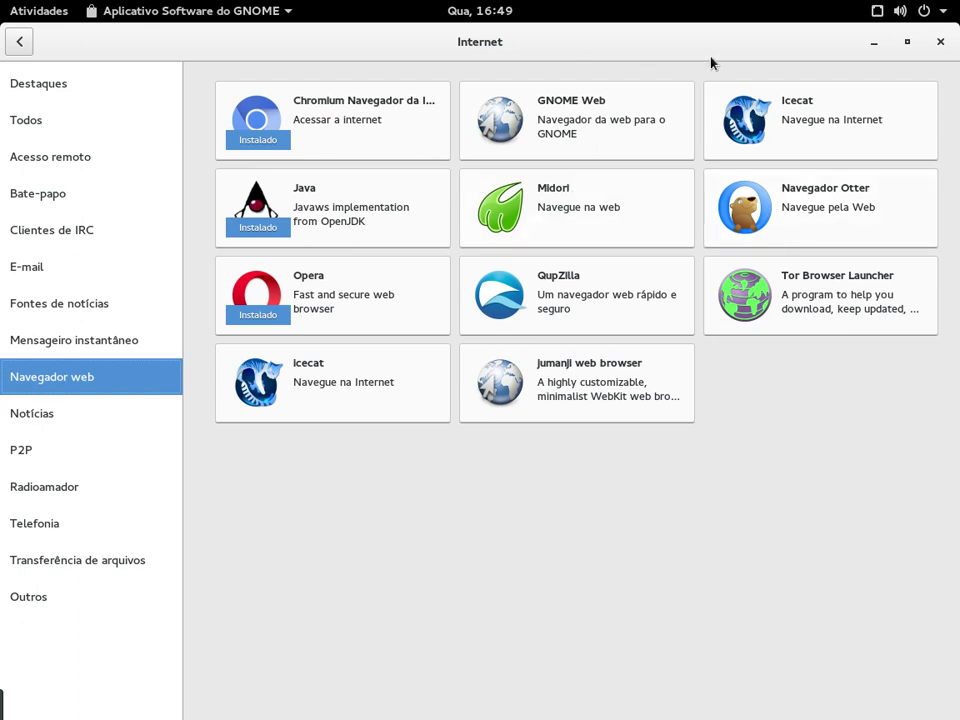
pyautogui.click(20, 452)
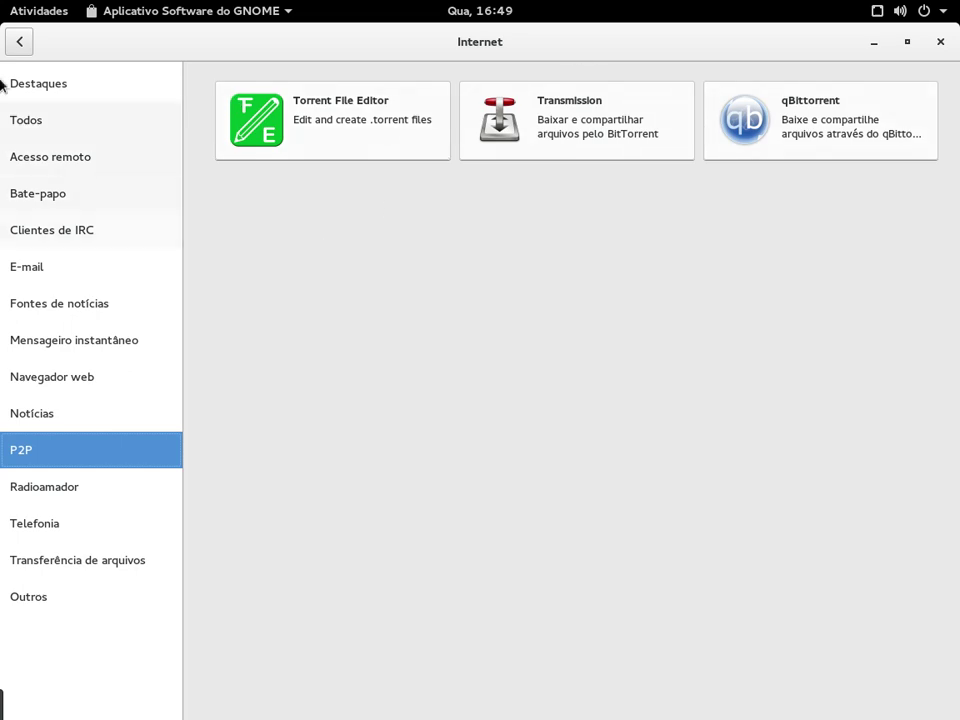
pyautogui.moveTo(1, 1)
pyautogui.click(293, 355)
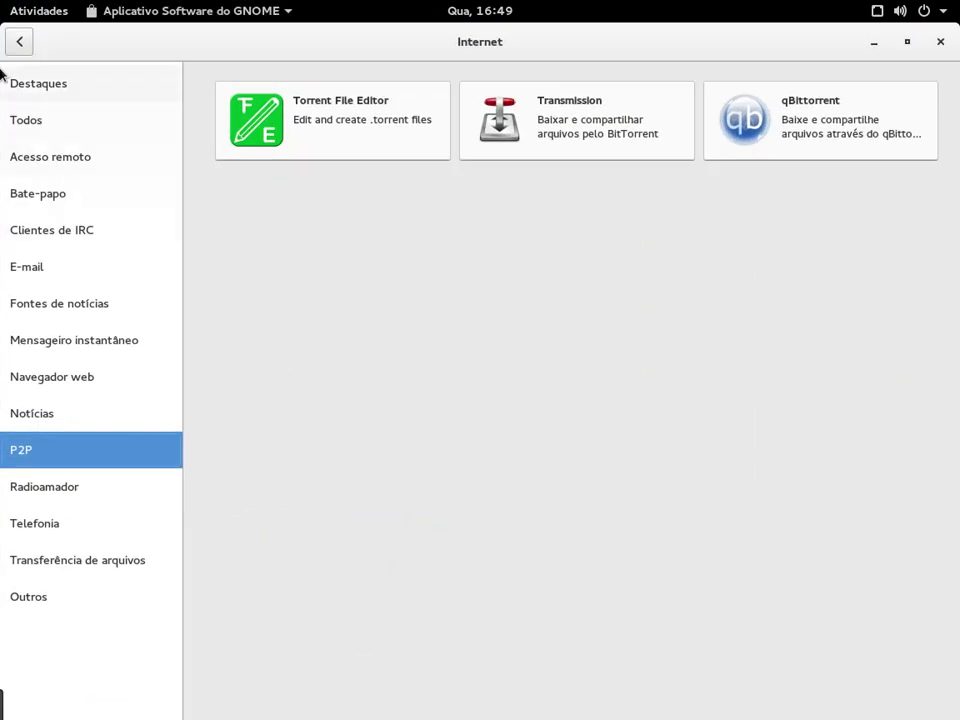
pyautogui.click(19, 41)
# - Open the Ciência category, check its Eletrônica and Inteligência artificial listings, and return to the catalogue's main page
pyautogui.click(100, 594)
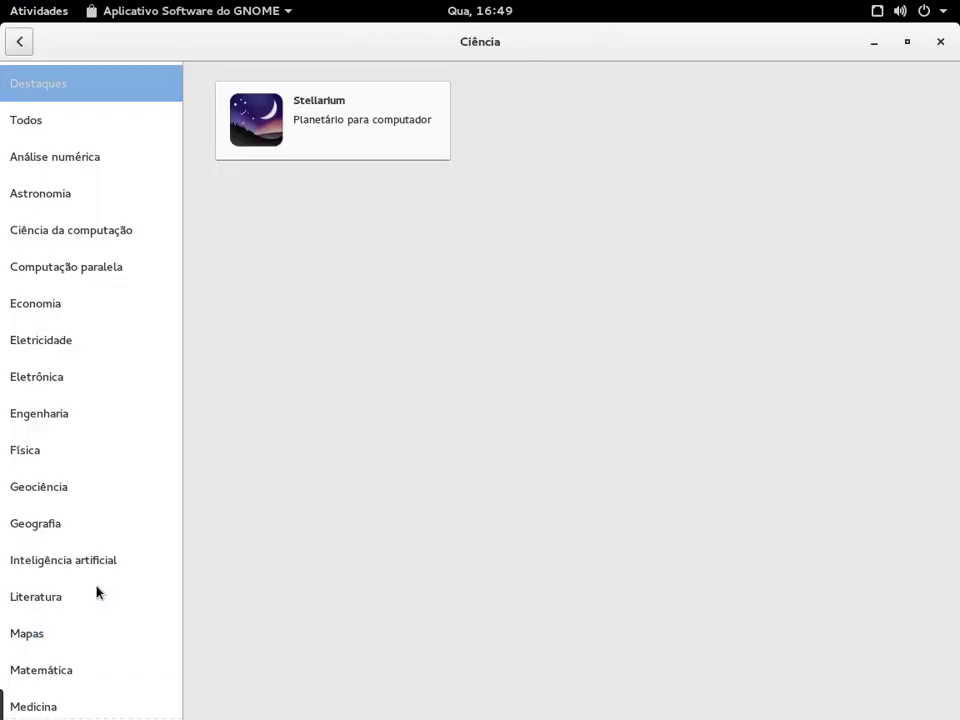
pyautogui.click(72, 377)
pyautogui.click(38, 561)
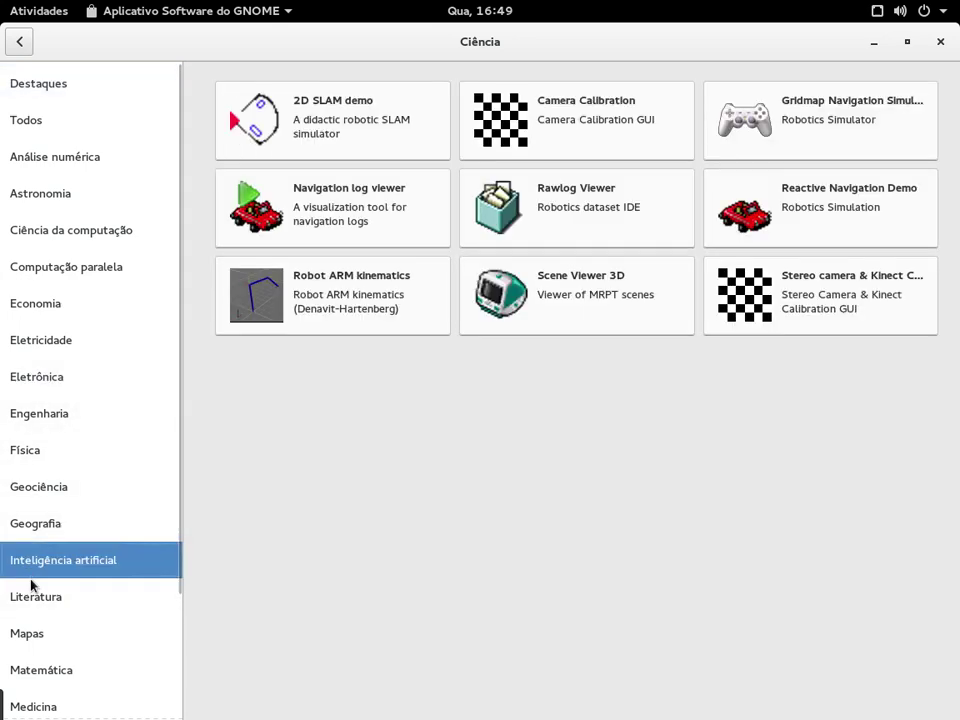
pyautogui.click(18, 41)
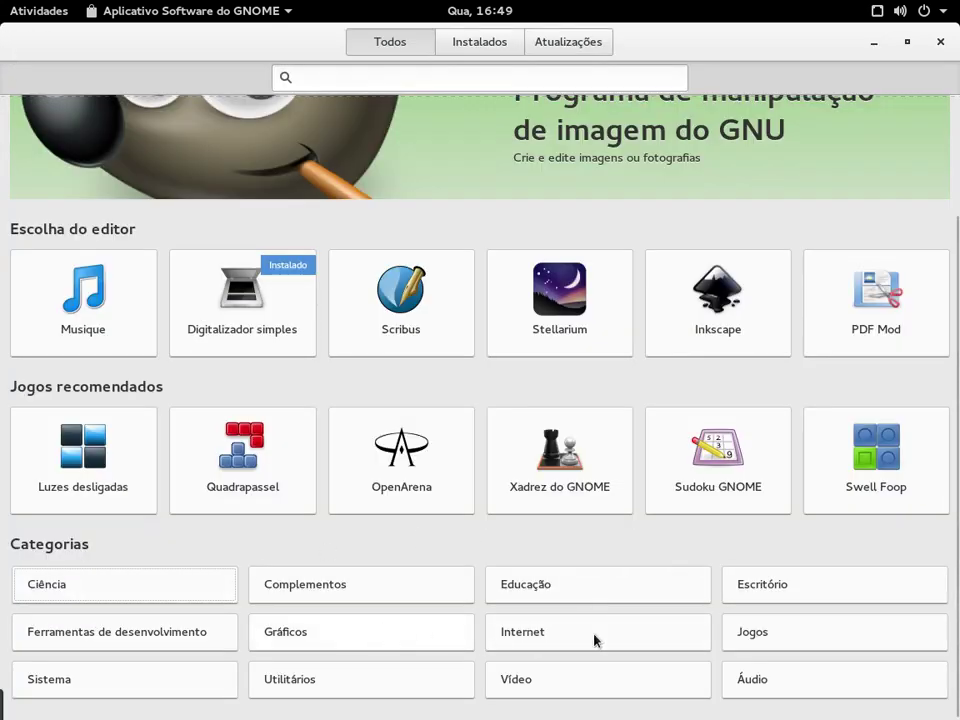
# - Open the Jogos category, browse its Emuladores, Estratégia, Lógica and Simulação listings, and return to the catalogue's main page
pyautogui.click(793, 641)
pyautogui.click(78, 345)
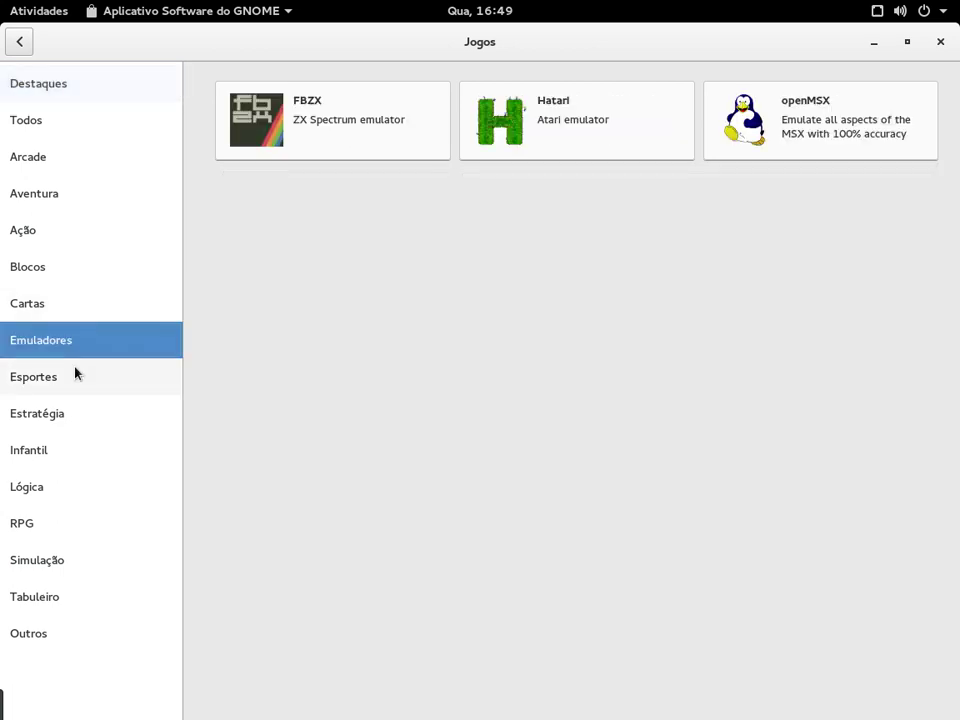
pyautogui.click(50, 413)
pyautogui.click(30, 486)
pyautogui.click(36, 560)
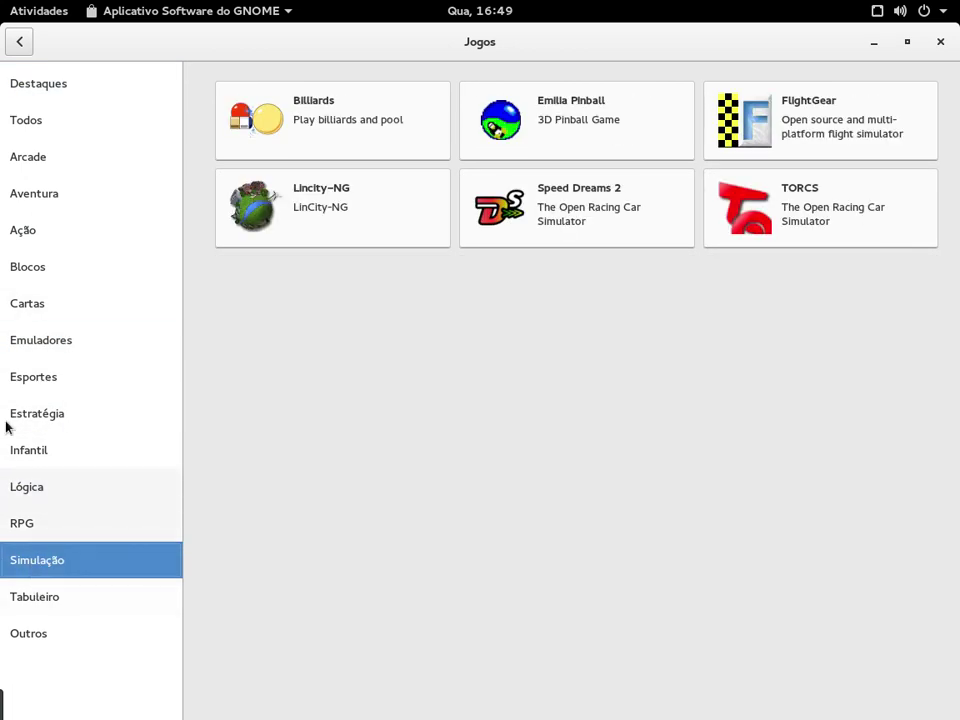
pyautogui.click(19, 39)
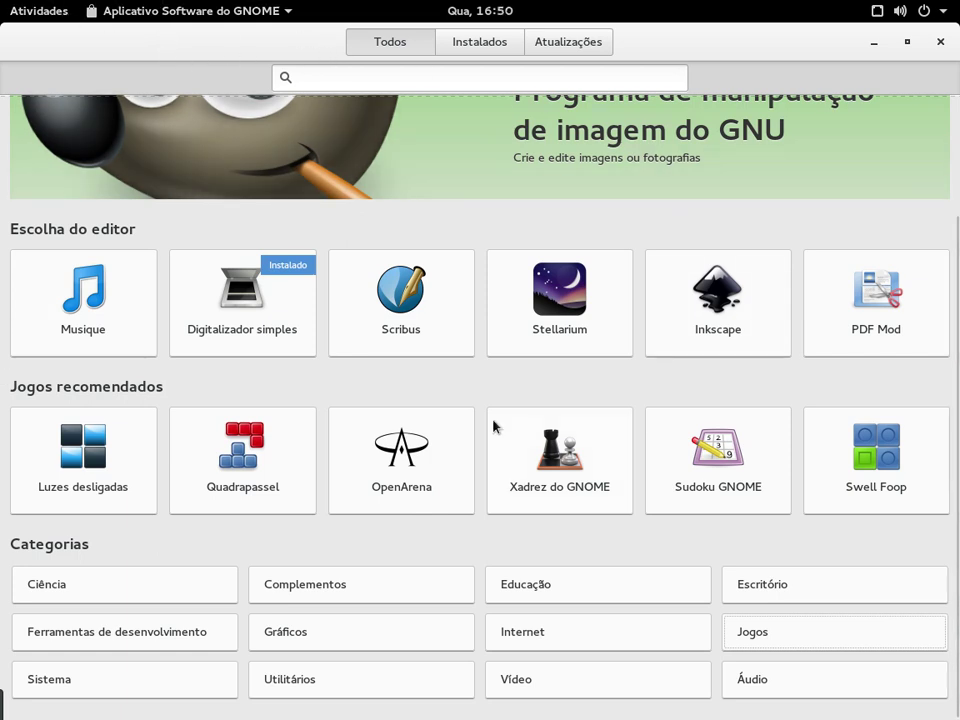
# - Look through the list of installed applications and their removal options
pyautogui.click(416, 46)
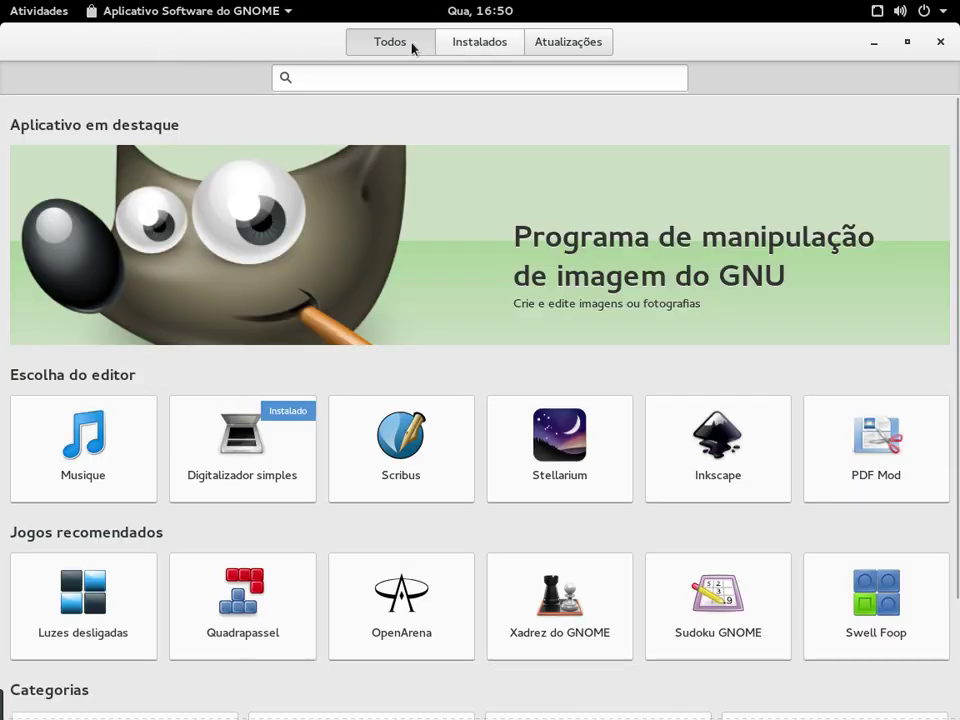
pyautogui.click(482, 44)
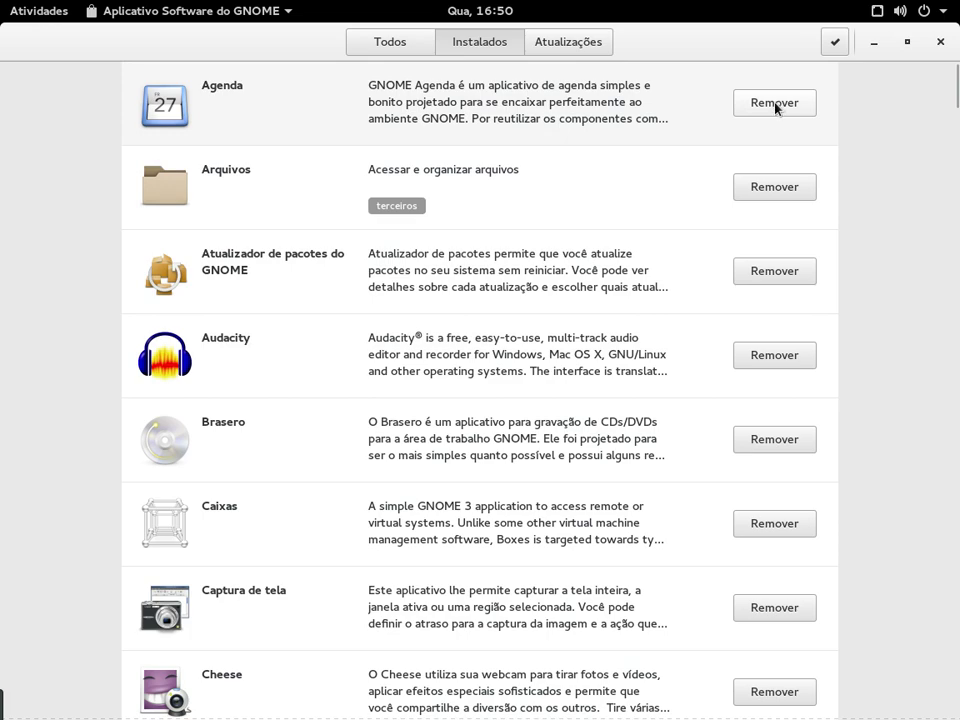
pyautogui.scroll(-4, 739, 448)
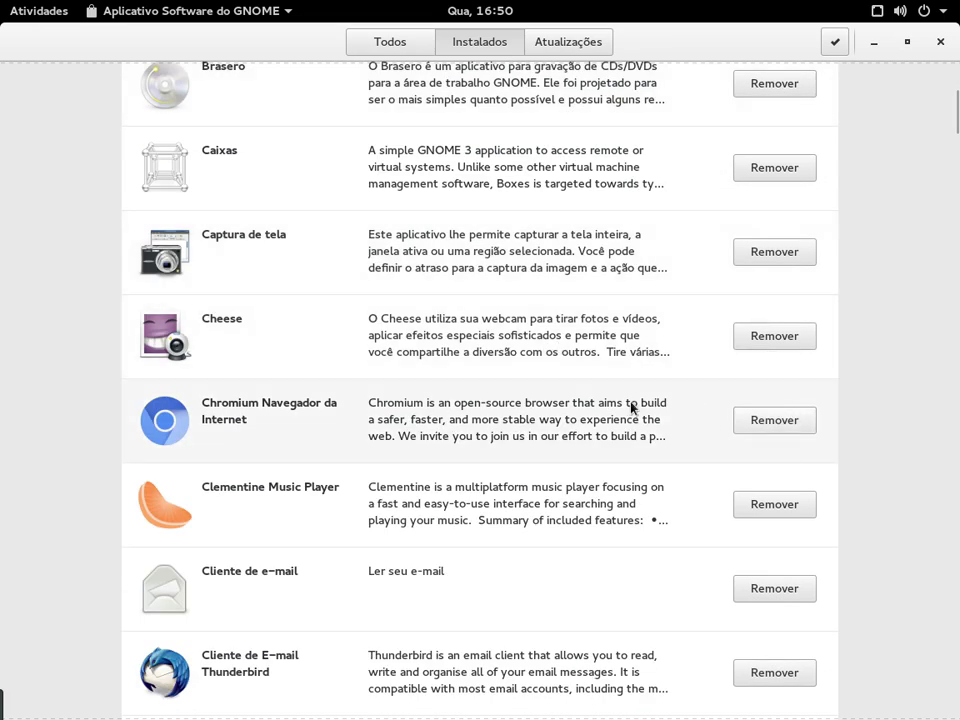
pyautogui.scroll(1, 553, 291)
pyautogui.scroll(-8, 545, 339)
pyautogui.scroll(10, 545, 339)
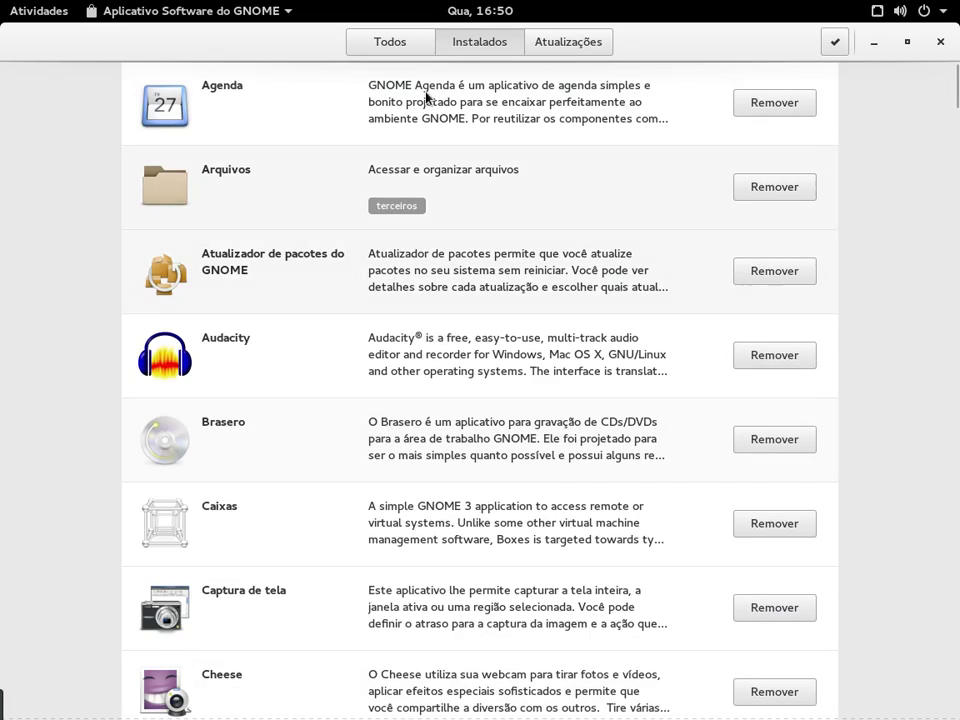
# - Examine the Fedora 25 upgrade offer among the available updates, and return to the full software catalogue
pyautogui.click(588, 42)
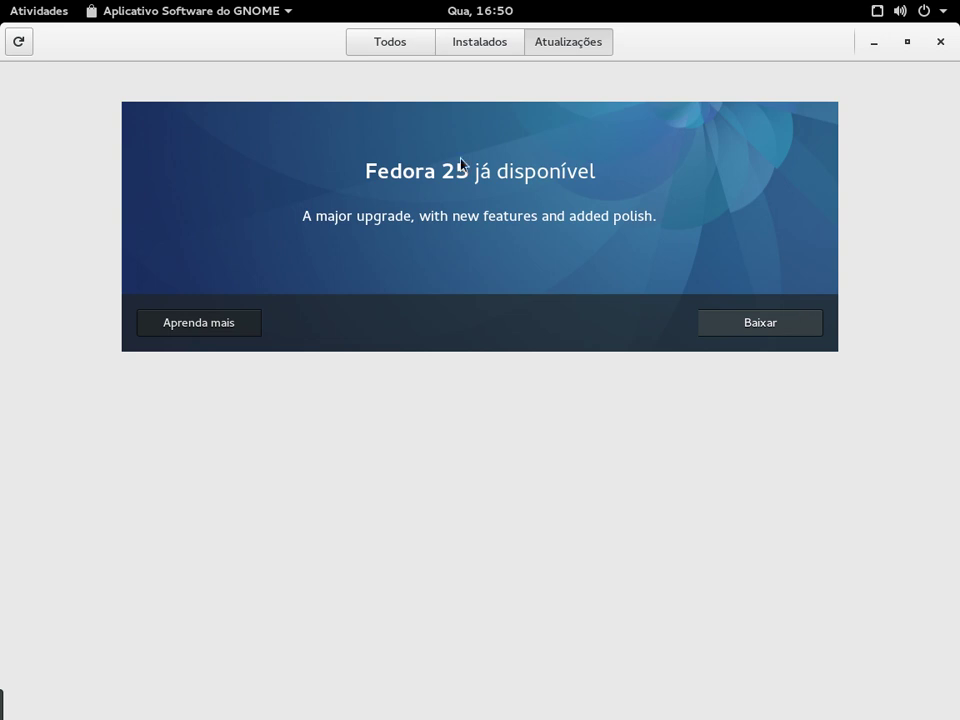
pyautogui.click(505, 48)
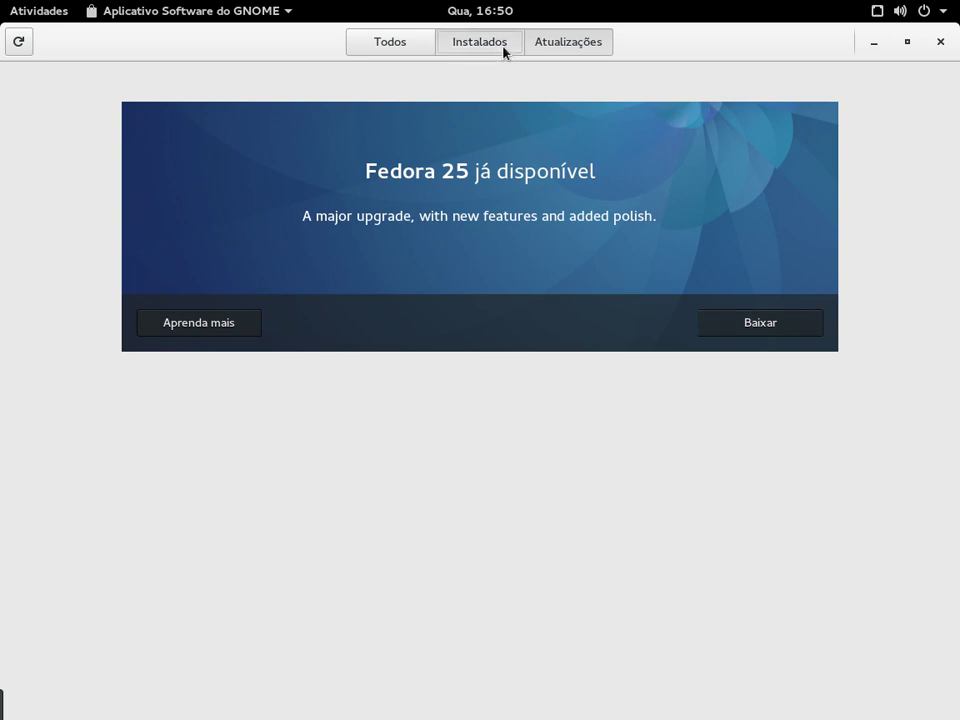
pyautogui.click(566, 45)
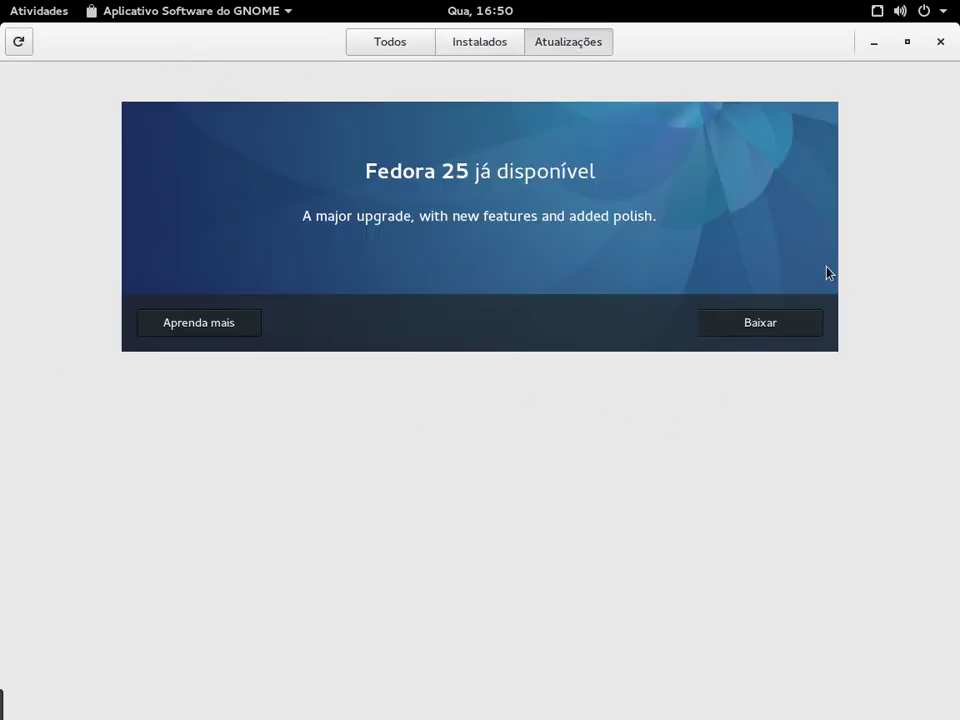
pyautogui.click(456, 46)
pyautogui.click(385, 48)
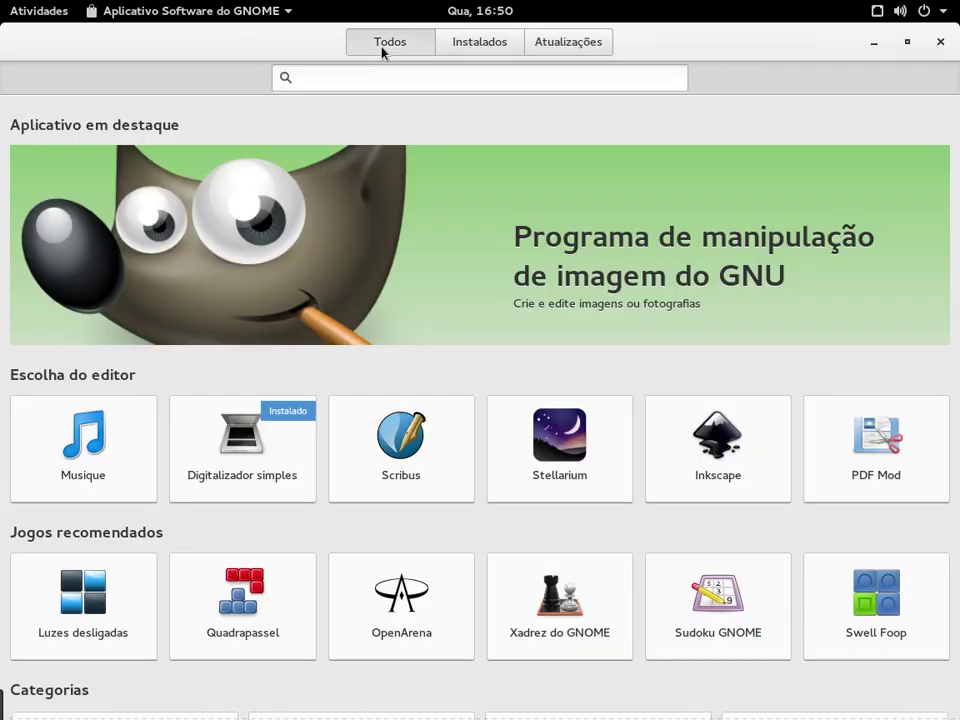
# - Revisit the available updates, the installed applications and the full catalogue, and close the software manager
pyautogui.click(567, 44)
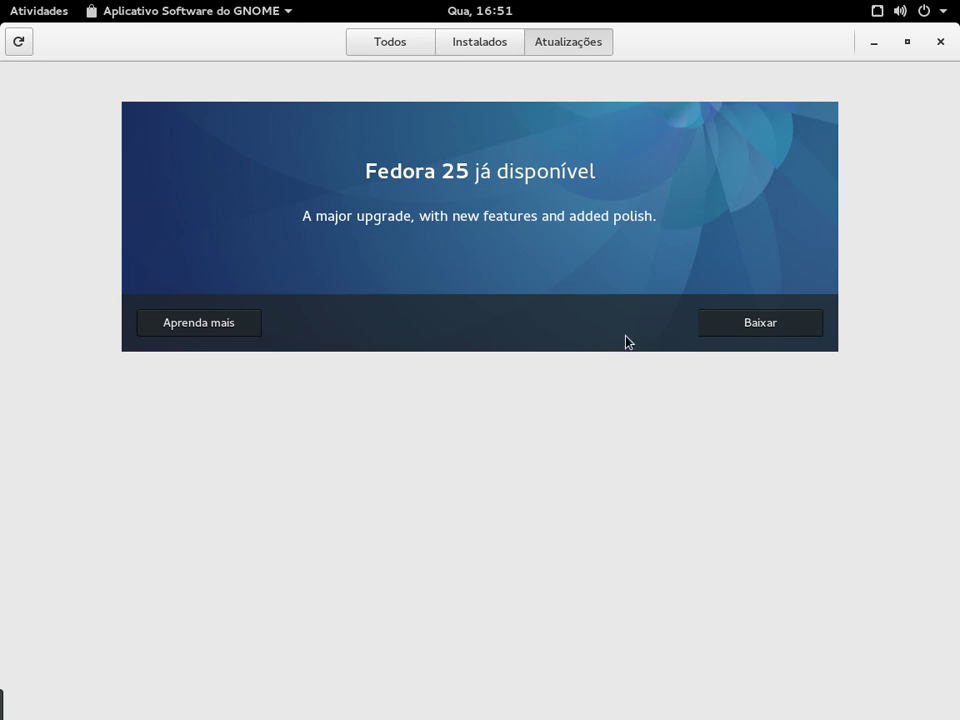
pyautogui.click(478, 42)
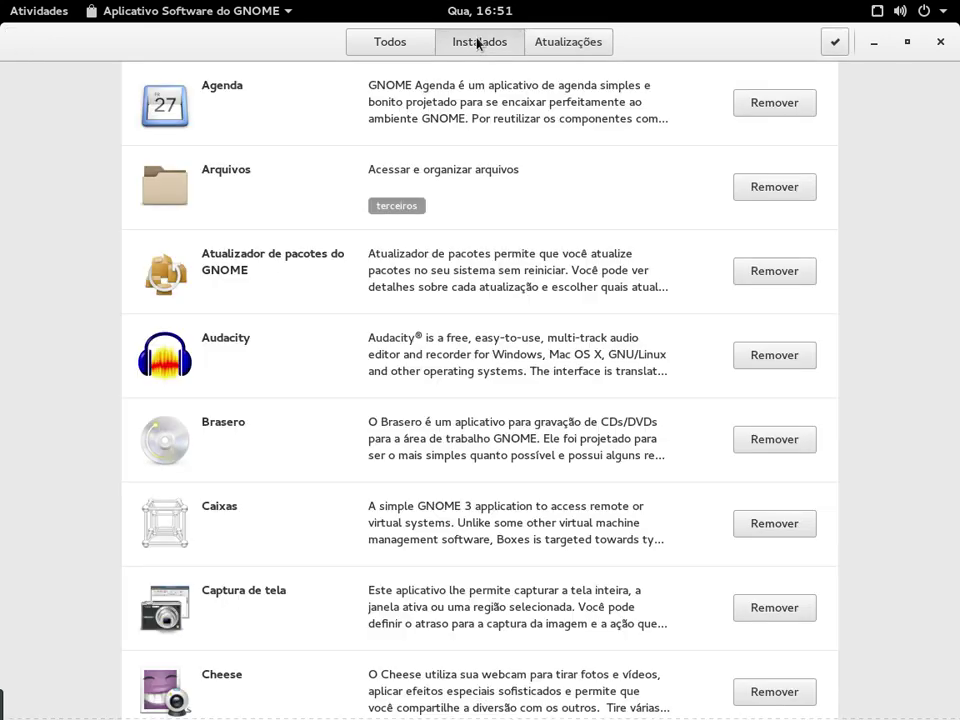
pyautogui.click(390, 42)
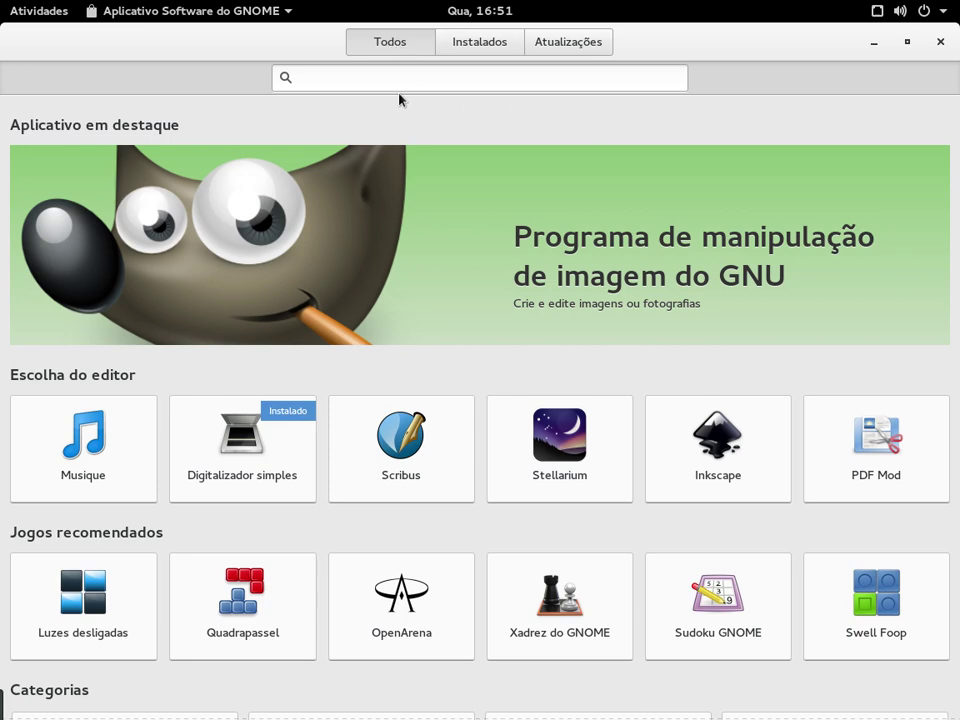
pyautogui.click(941, 42)
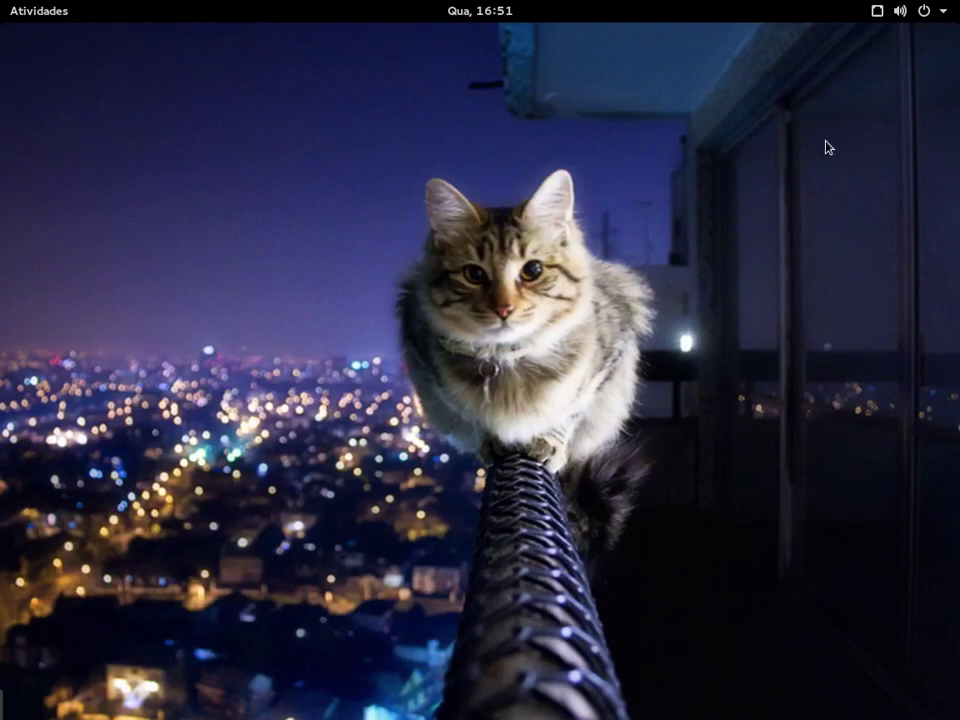
# - Browse the application grid, launch Yum Extender, and bring up the Activities overview of the open windows
pyautogui.moveTo(2, 2)
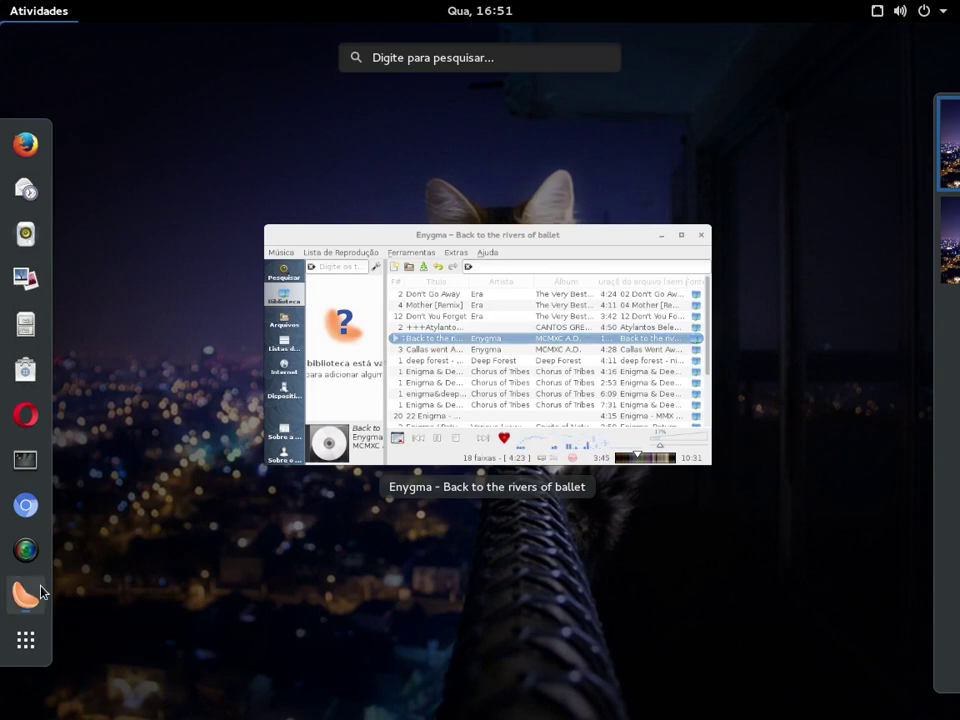
pyautogui.click(26, 635)
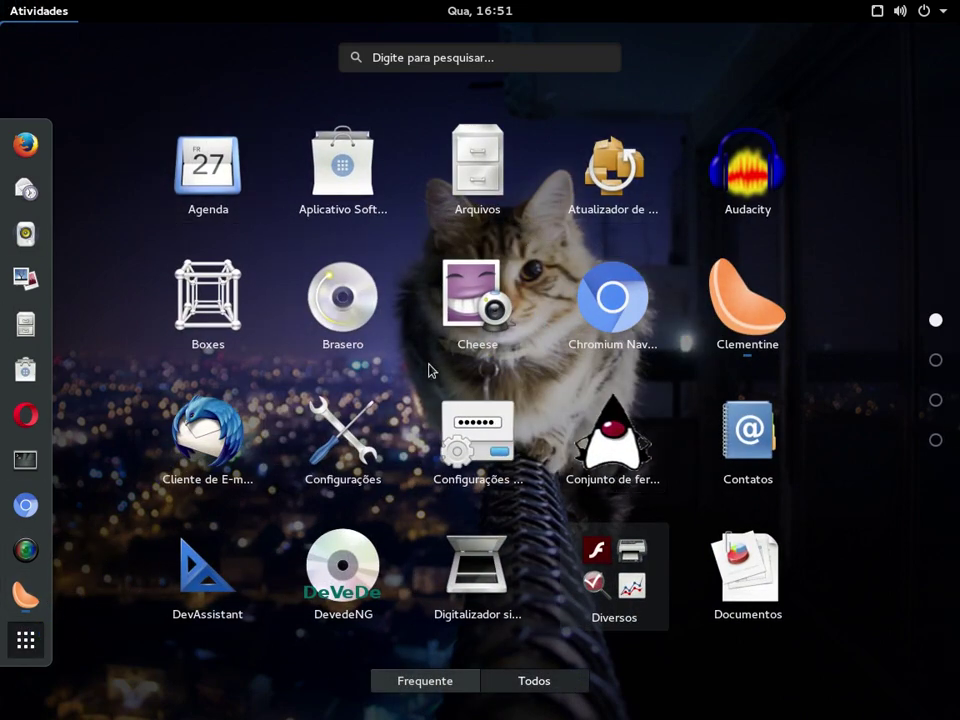
pyautogui.scroll(-1, 420, 362)
pyautogui.scroll(-2, 400, 300)
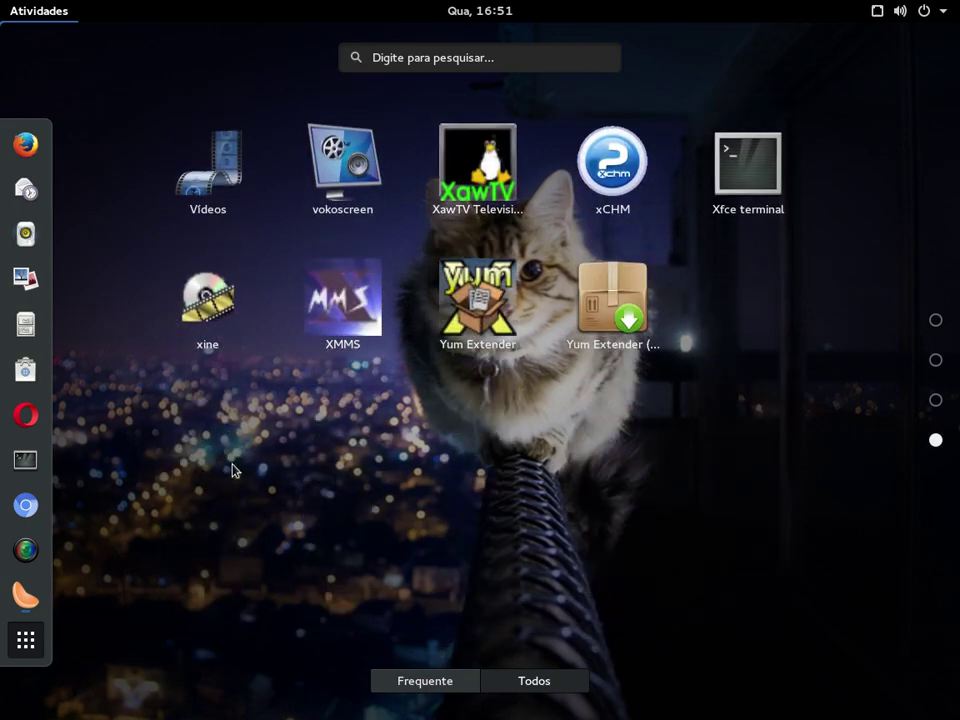
pyautogui.scroll(3, 229, 456)
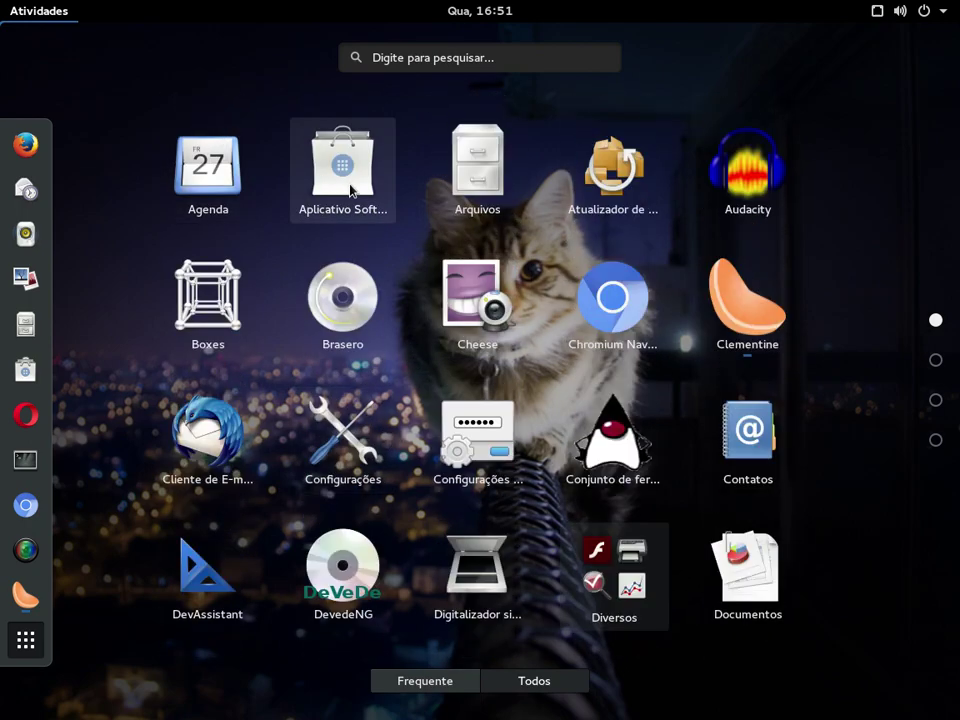
pyautogui.scroll(-1, 354, 189)
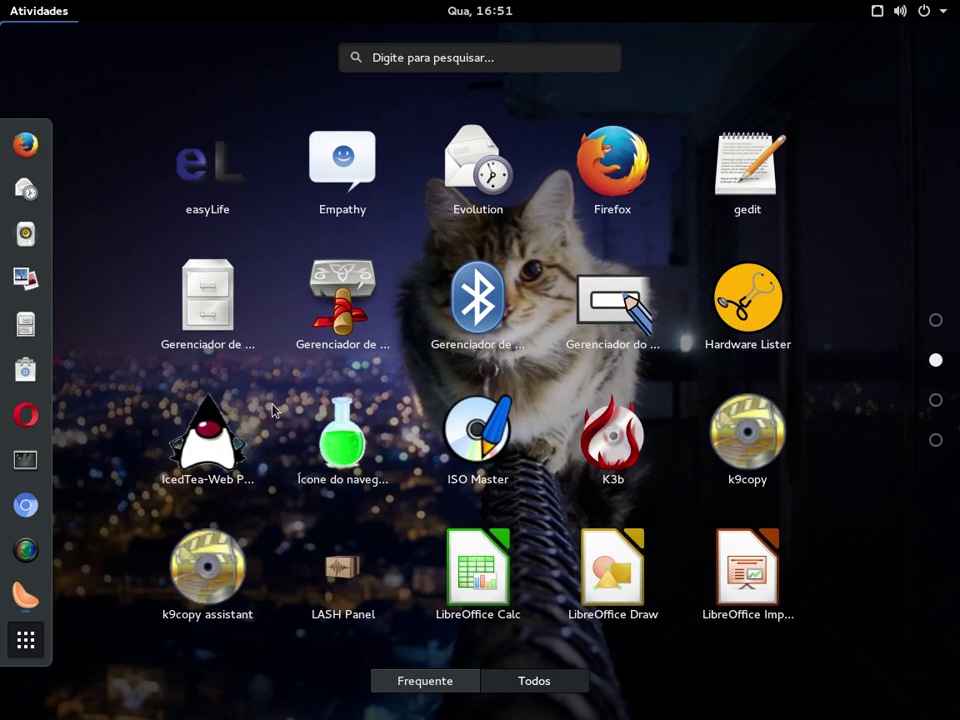
pyautogui.scroll(-2, 273, 408)
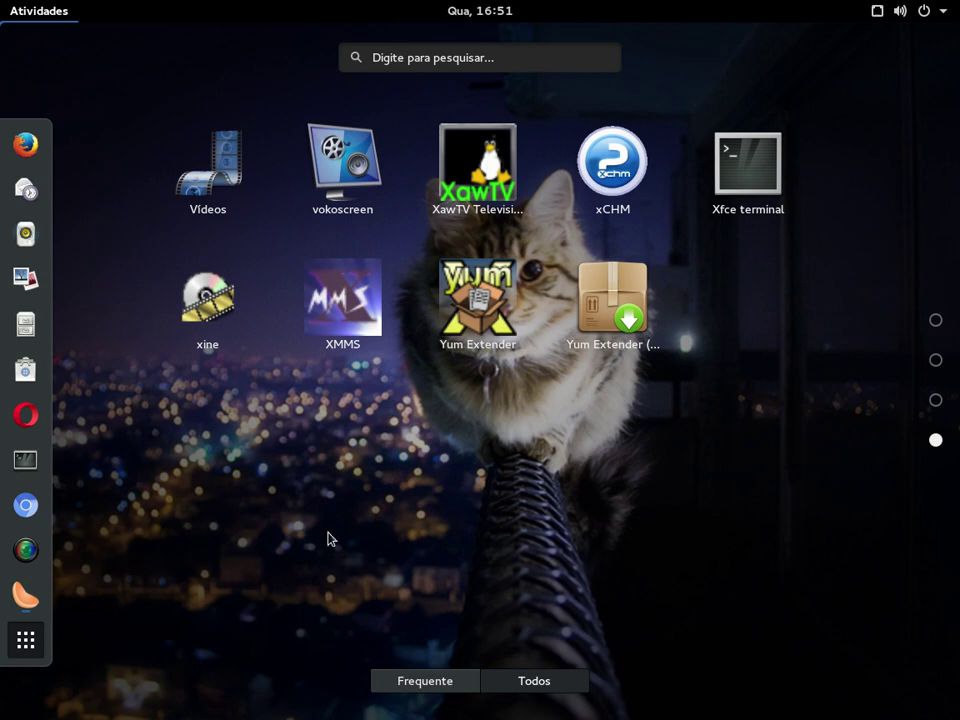
pyautogui.click(472, 314)
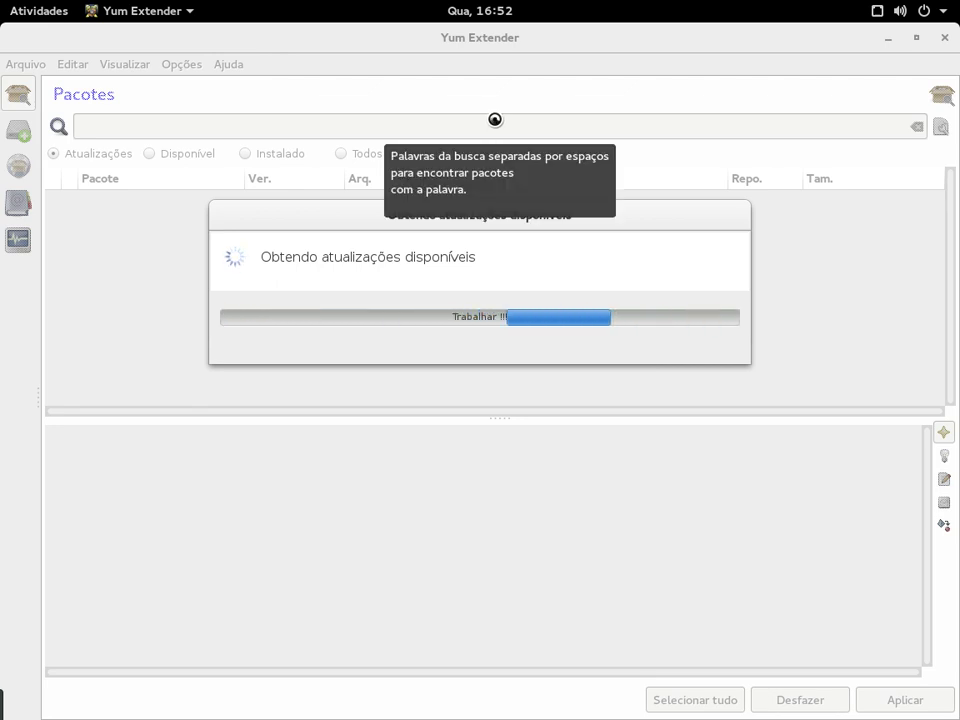
pyautogui.moveTo(3, 6)
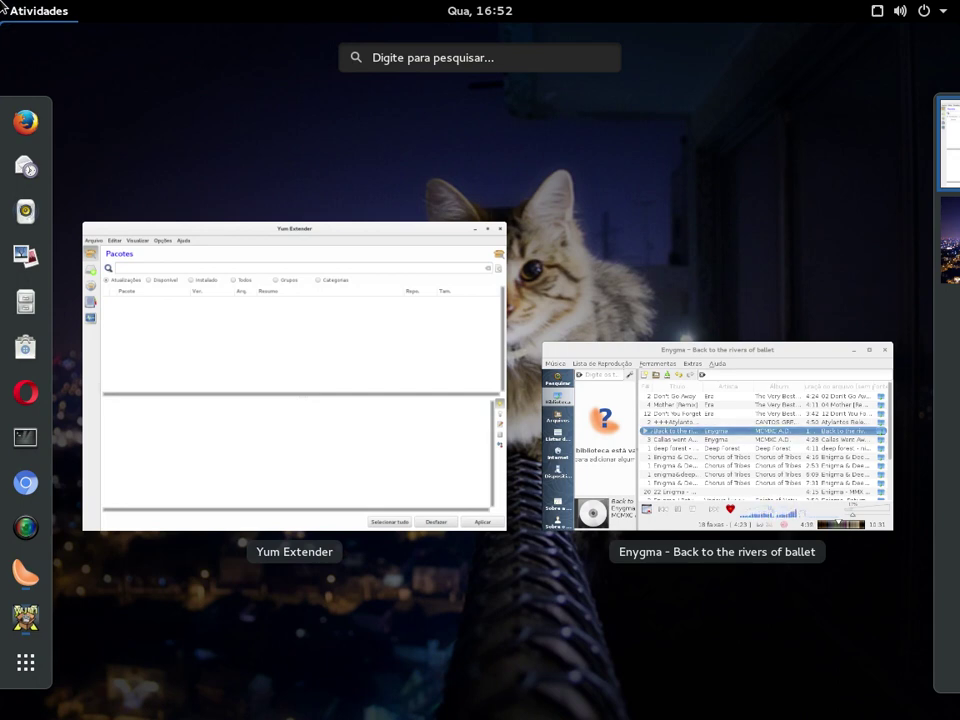
# - Switch to Yum Extender and review its basic, advanced and Yum settings, closing the settings without changes
pyautogui.click(221, 332)
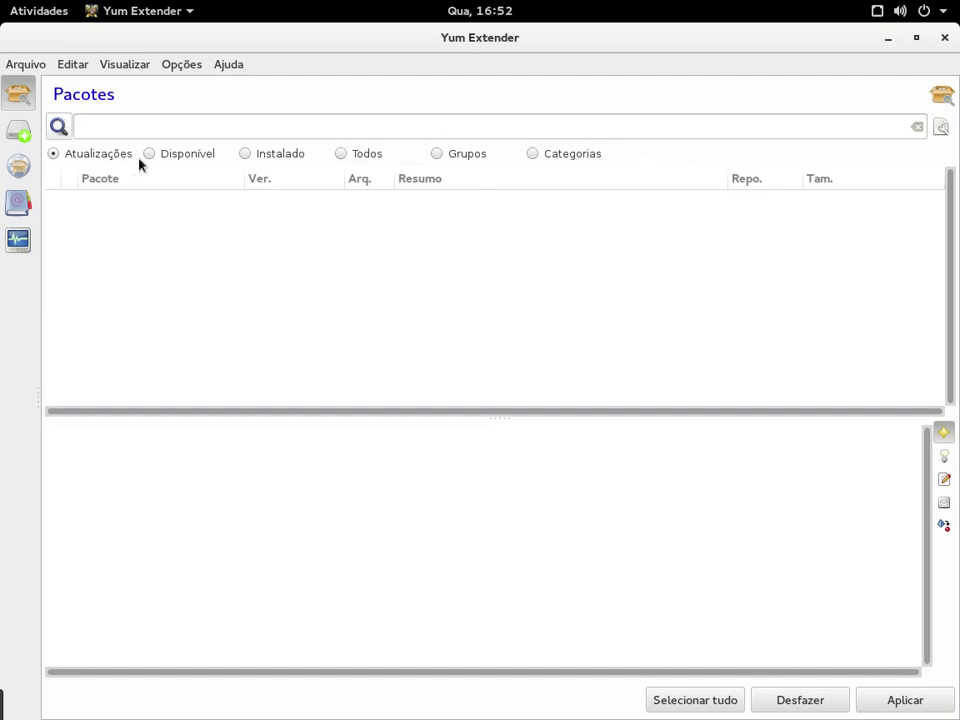
pyautogui.click(15, 66)
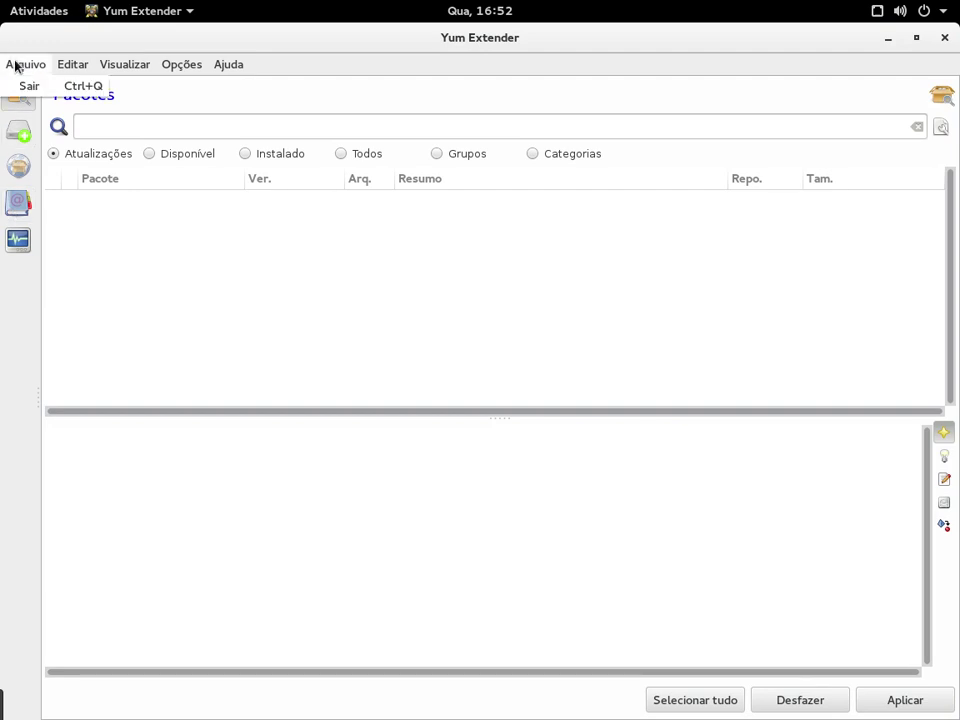
pyautogui.click(86, 88)
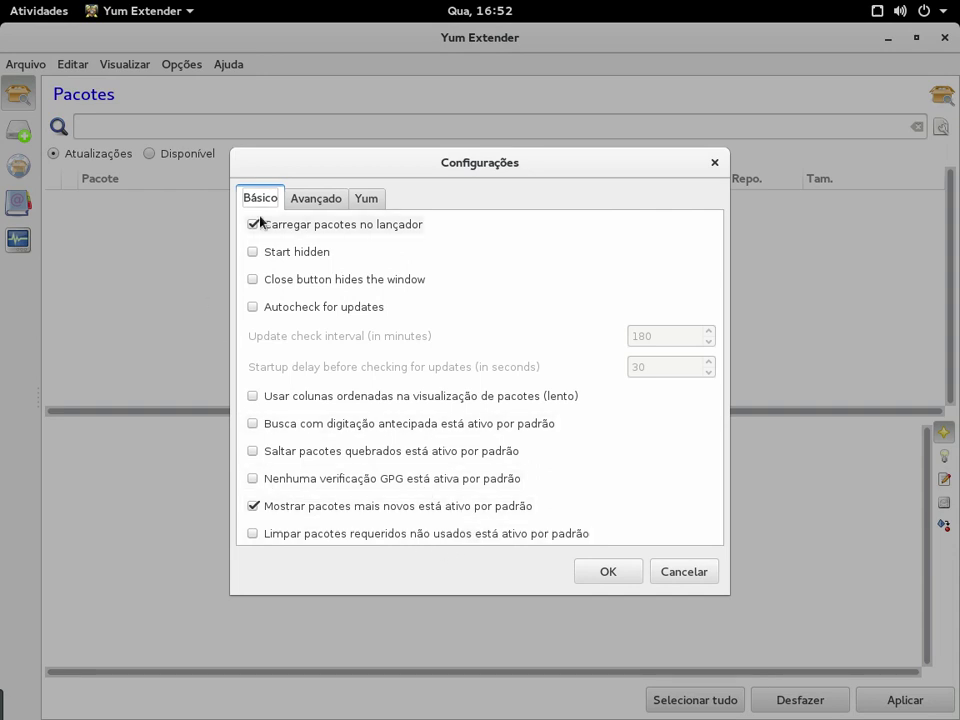
pyautogui.click(330, 200)
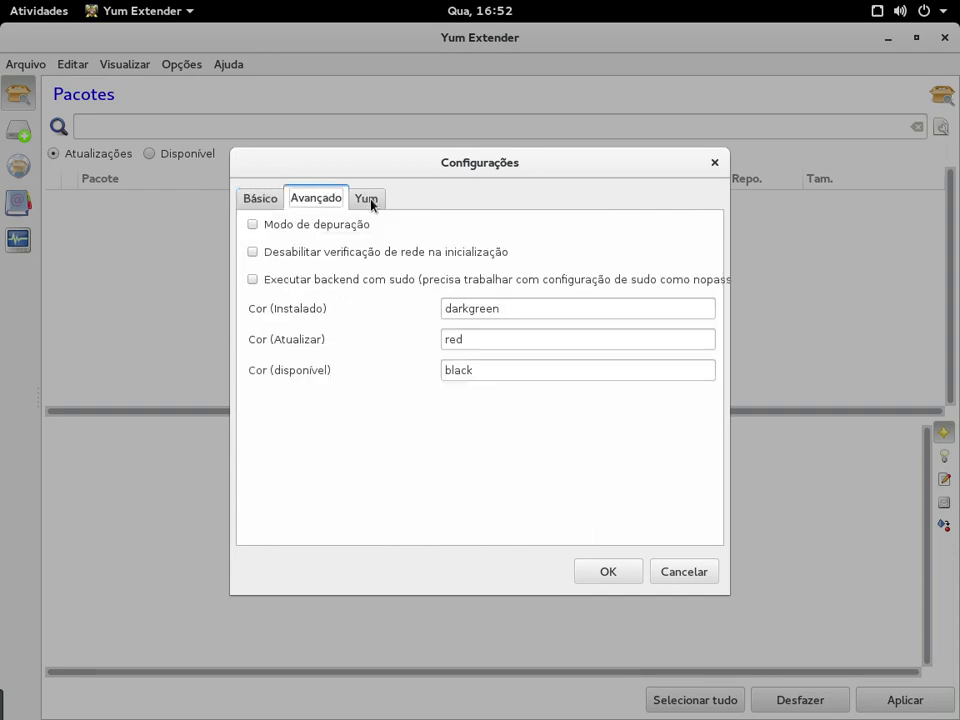
pyautogui.click(367, 199)
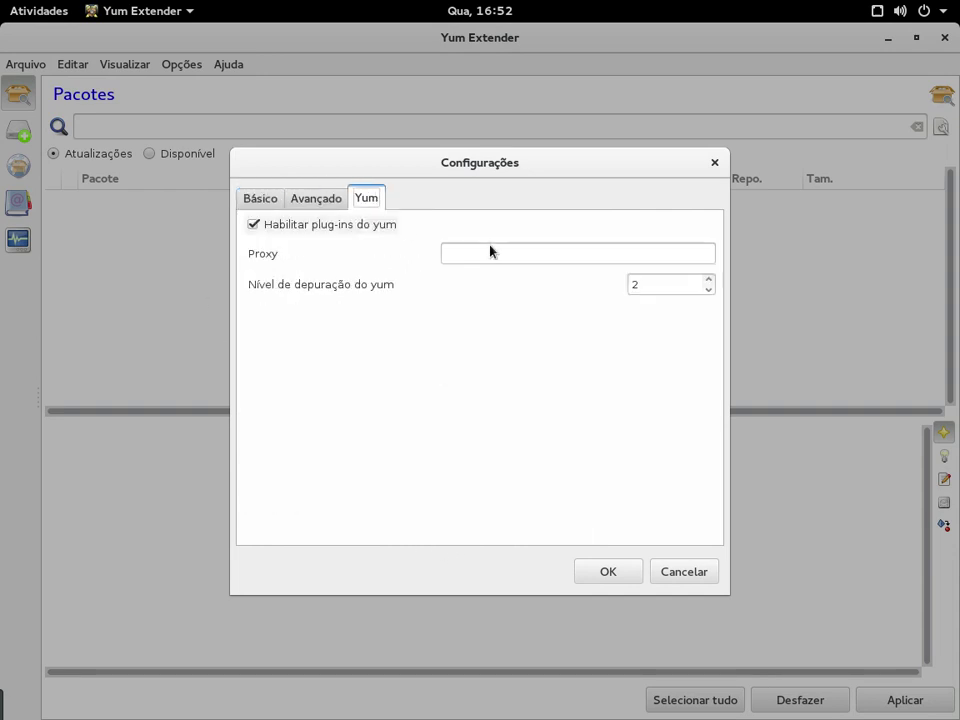
pyautogui.click(714, 163)
# - Look through the view and package options and the program's version information, closing the about dialog
pyautogui.click(139, 65)
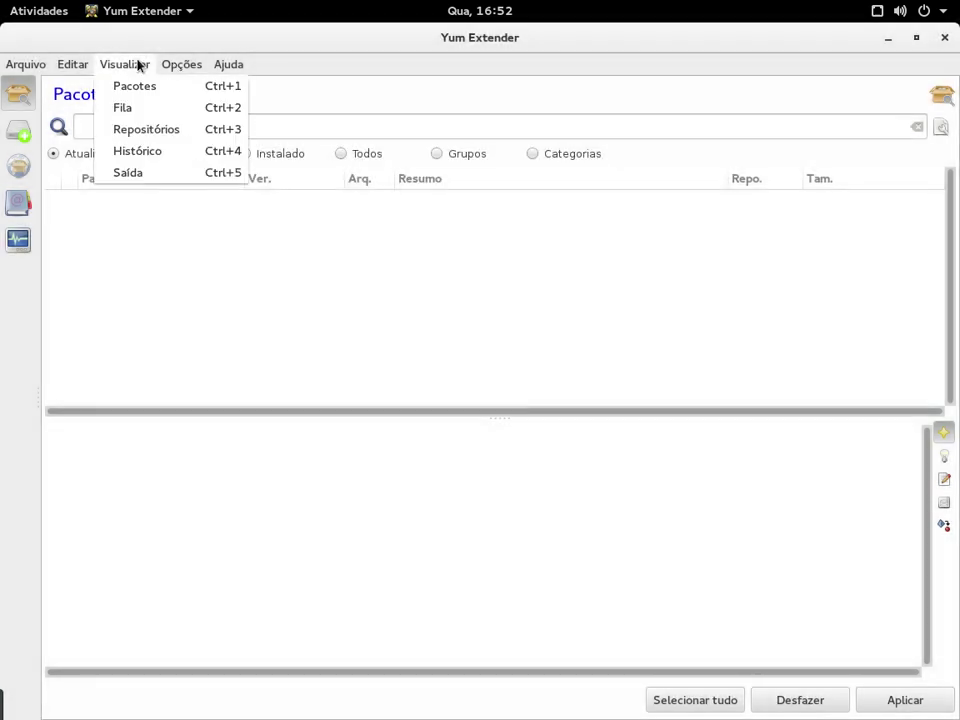
pyautogui.moveTo(160, 66)
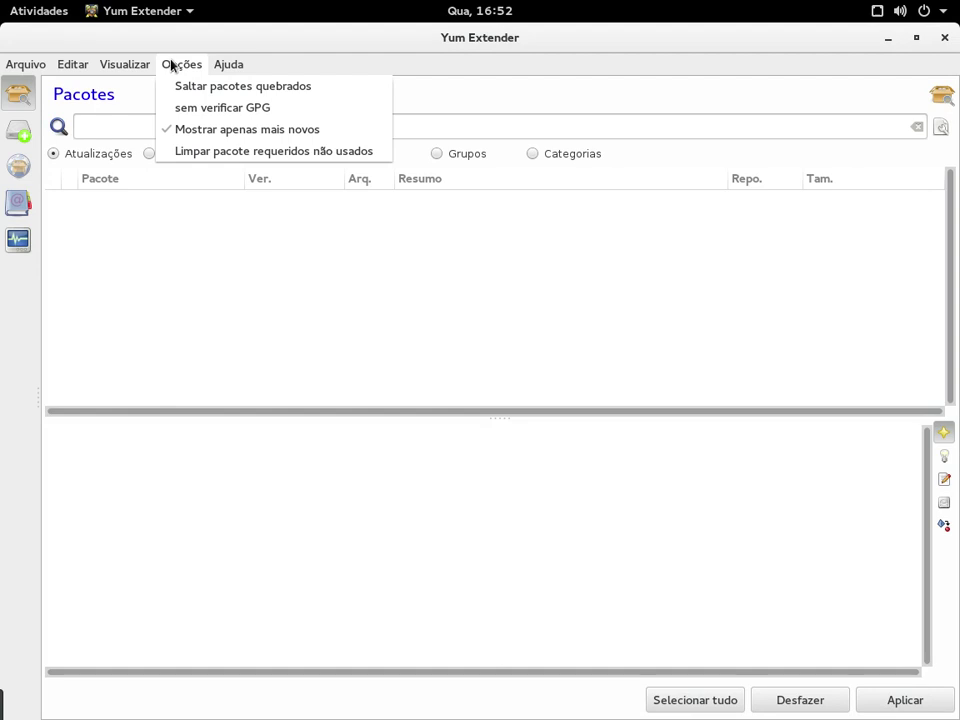
pyautogui.moveTo(230, 66)
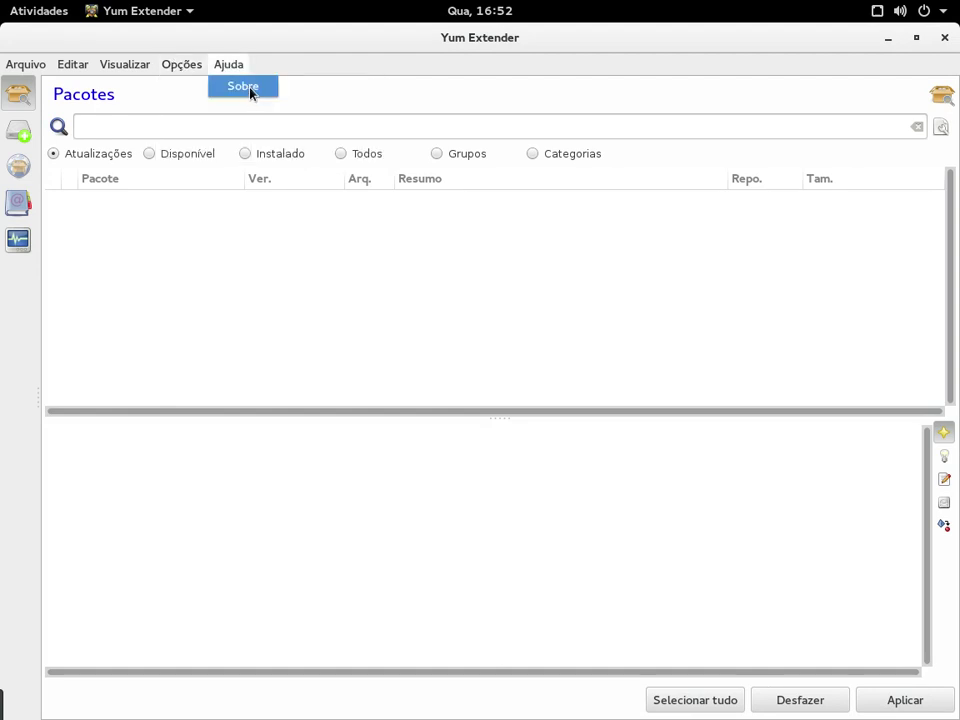
pyautogui.click(250, 88)
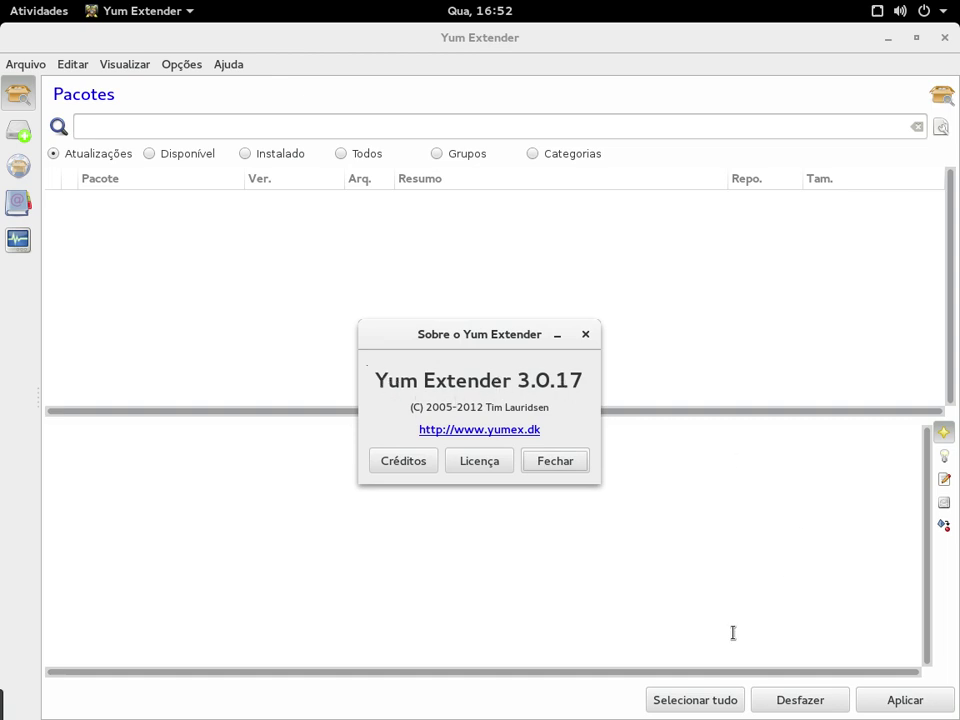
pyautogui.click(556, 461)
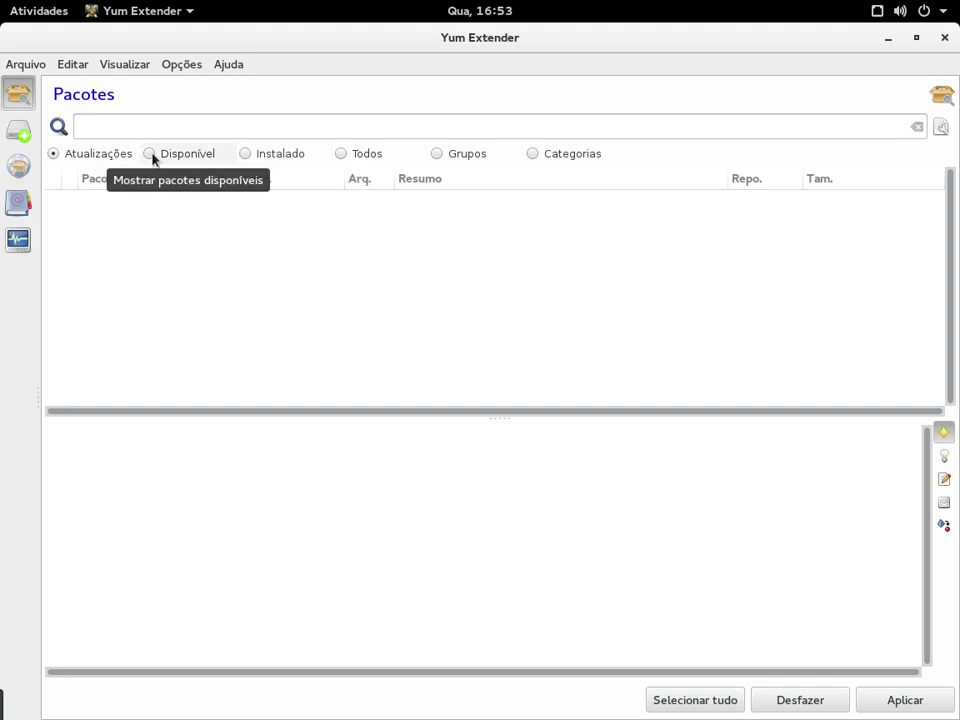
# - Search the packages for "skype" and look through the matching entries
pyautogui.click(663, 121)
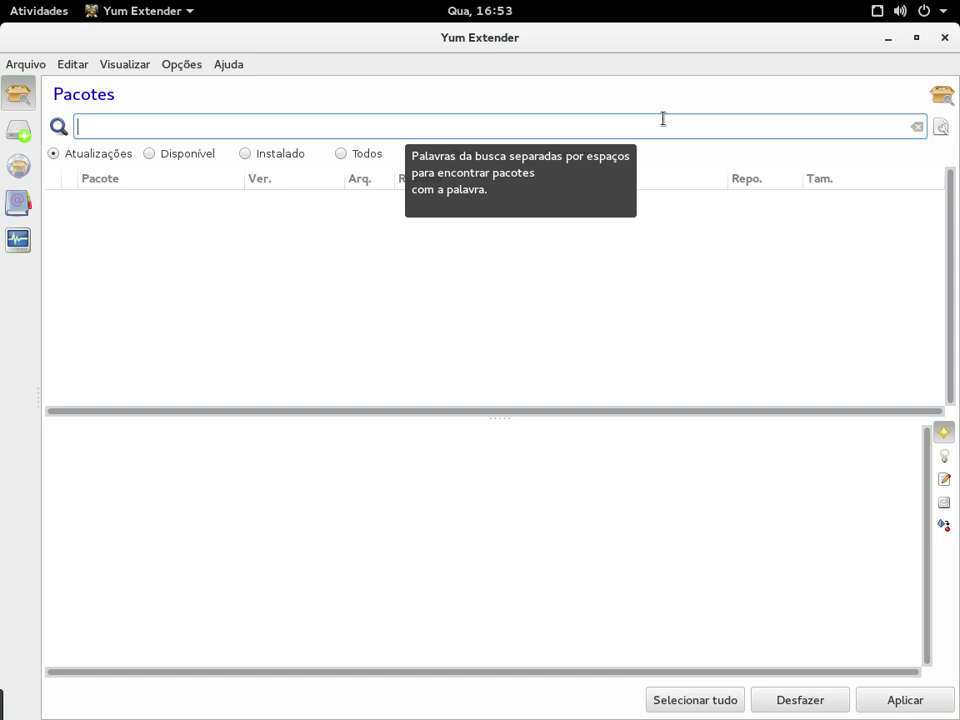
pyautogui.write('sk')
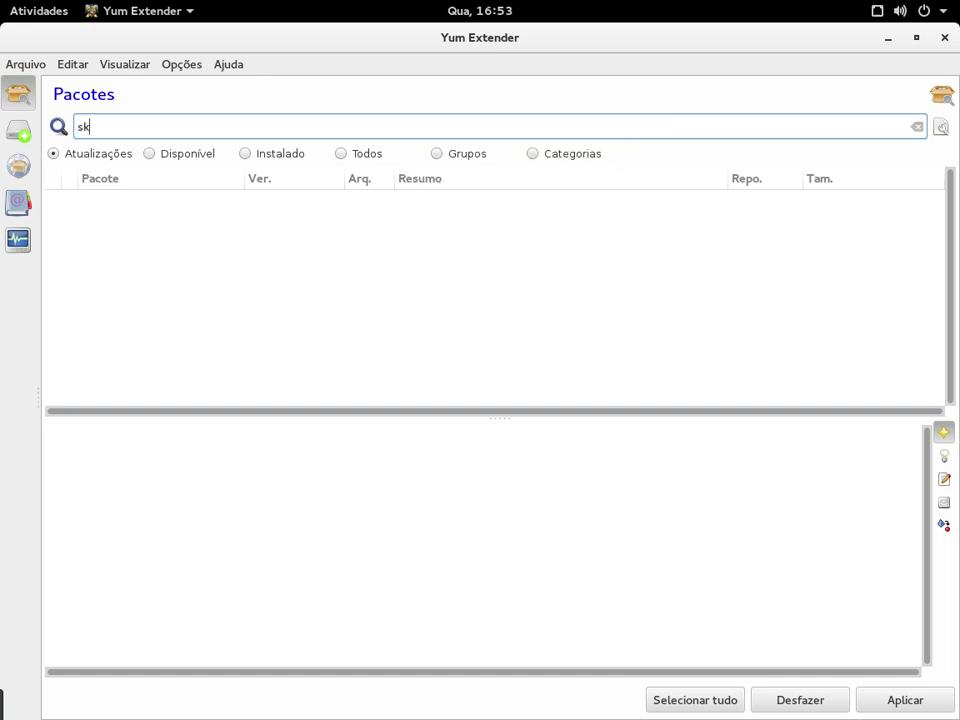
pyautogui.press('Return')
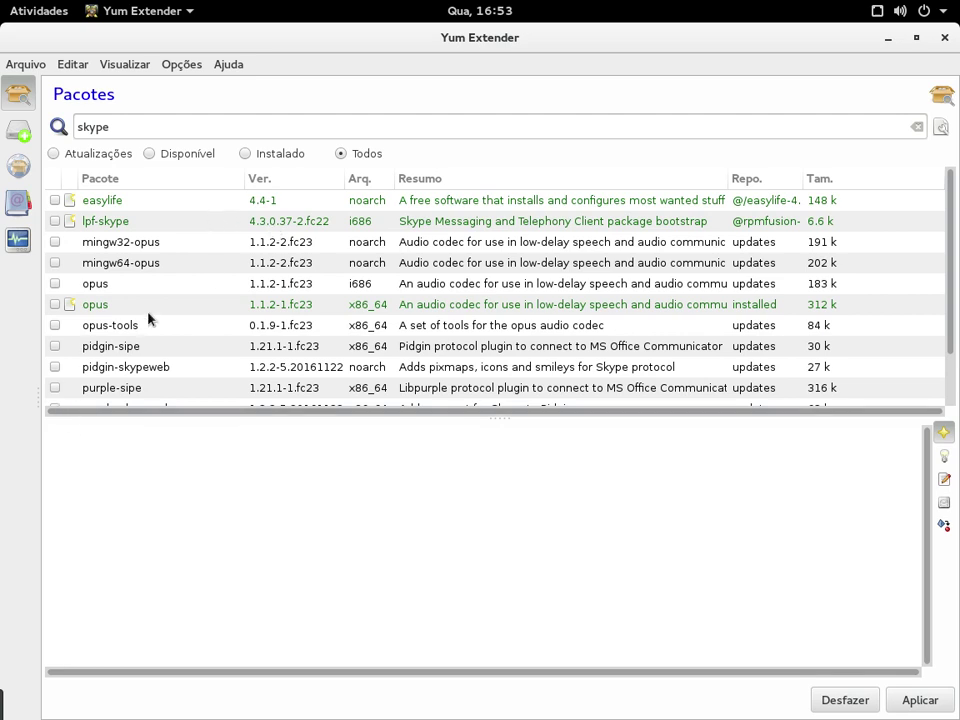
pyautogui.scroll(-2, 150, 318)
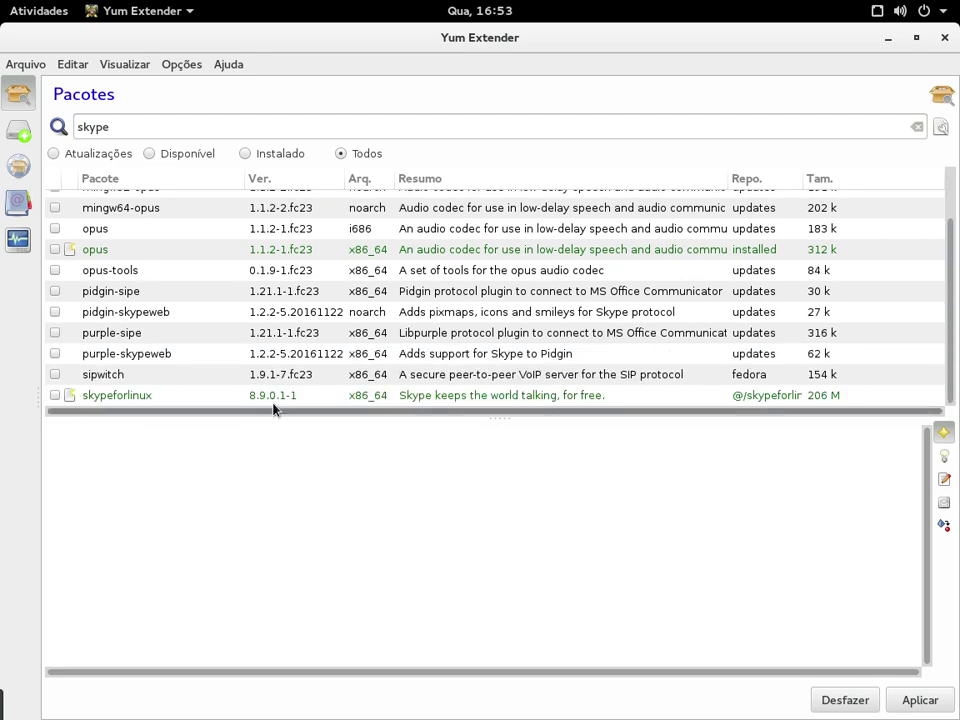
pyautogui.scroll(2, 171, 332)
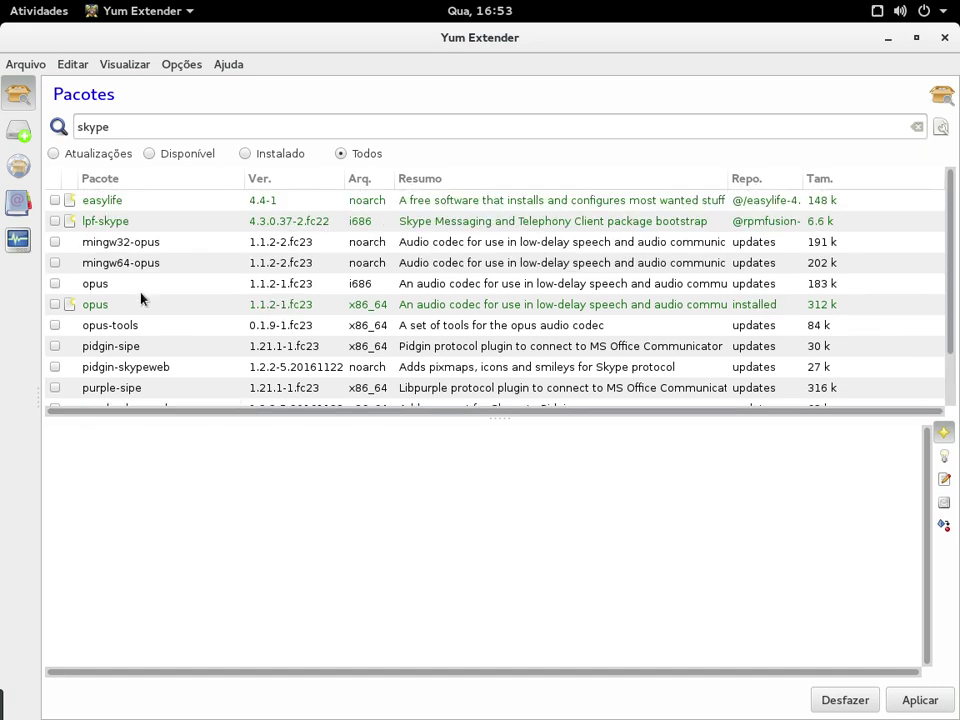
pyautogui.scroll(-2, 253, 229)
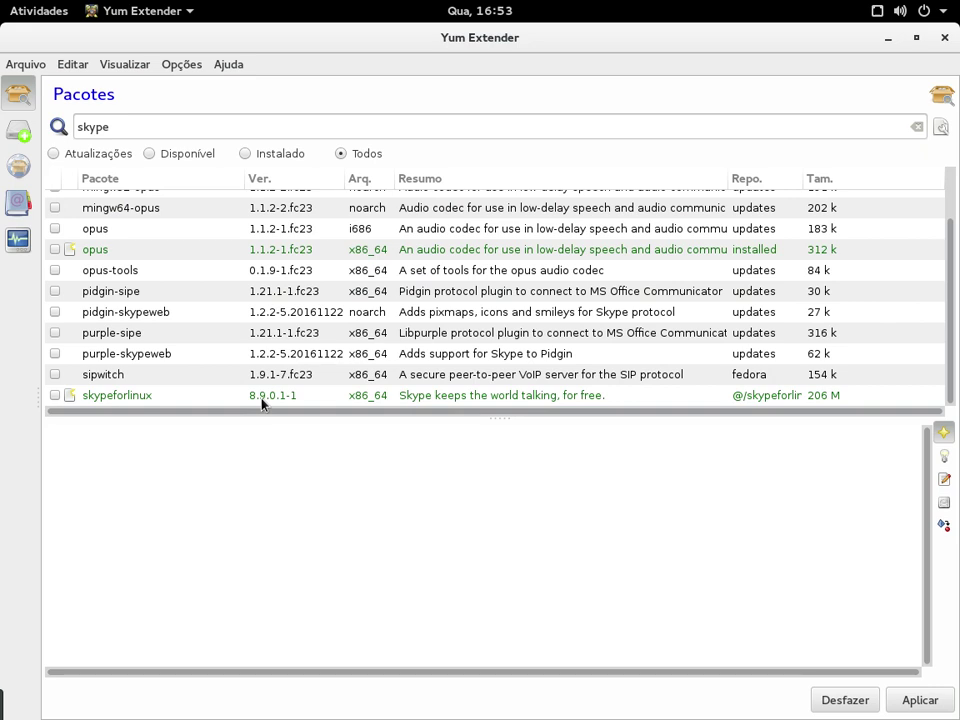
pyautogui.scroll(2, 212, 387)
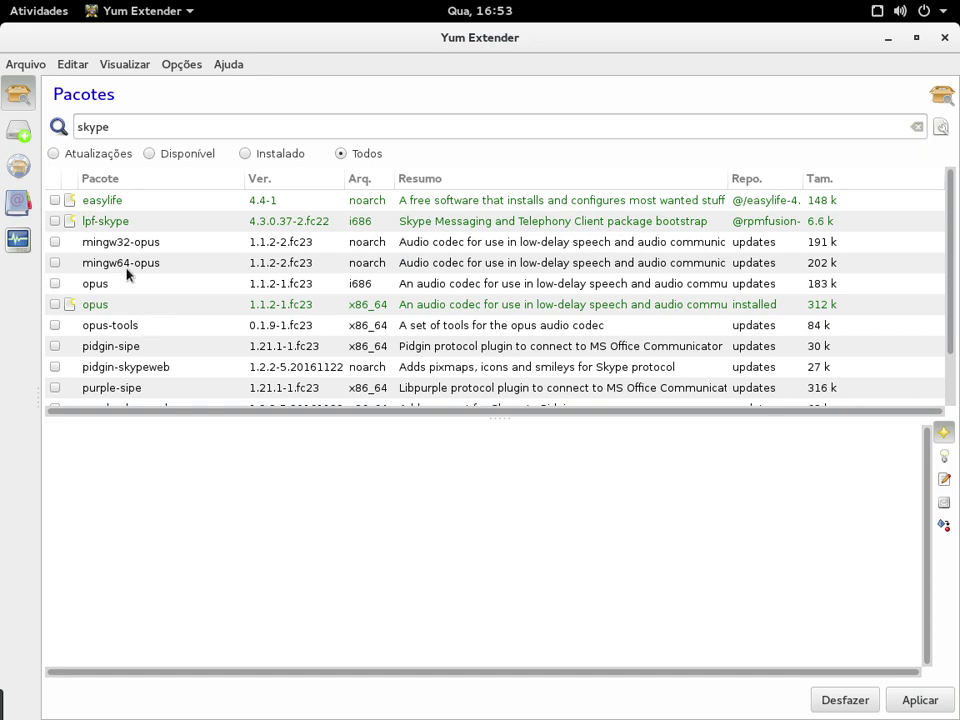
# - Clear the search and look through the packages listed as updates and as available
pyautogui.click(135, 129)
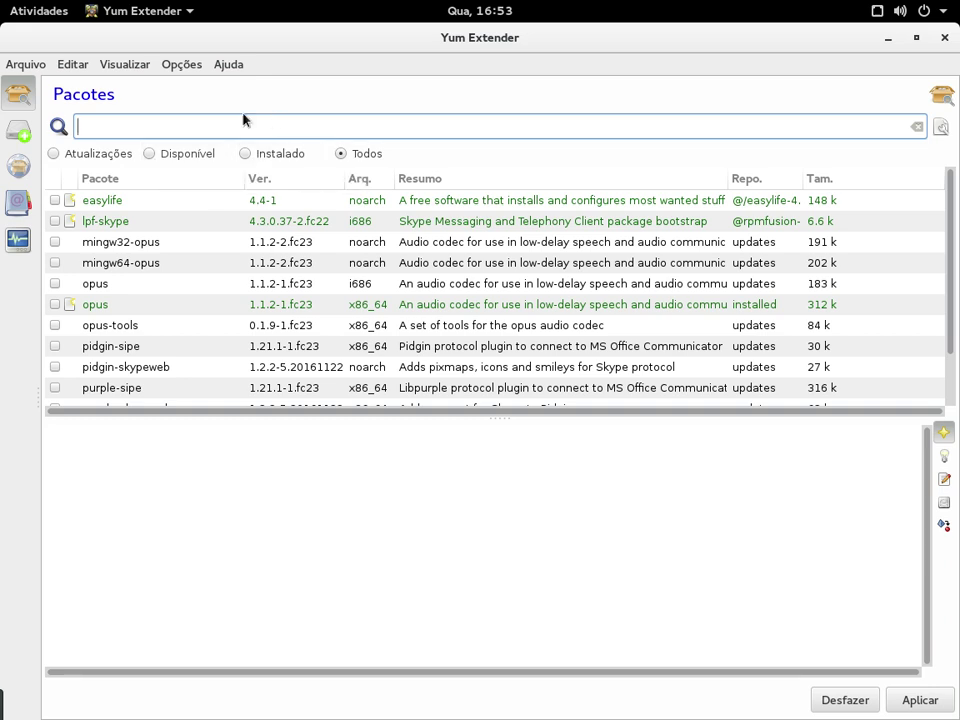
pyautogui.click(55, 156)
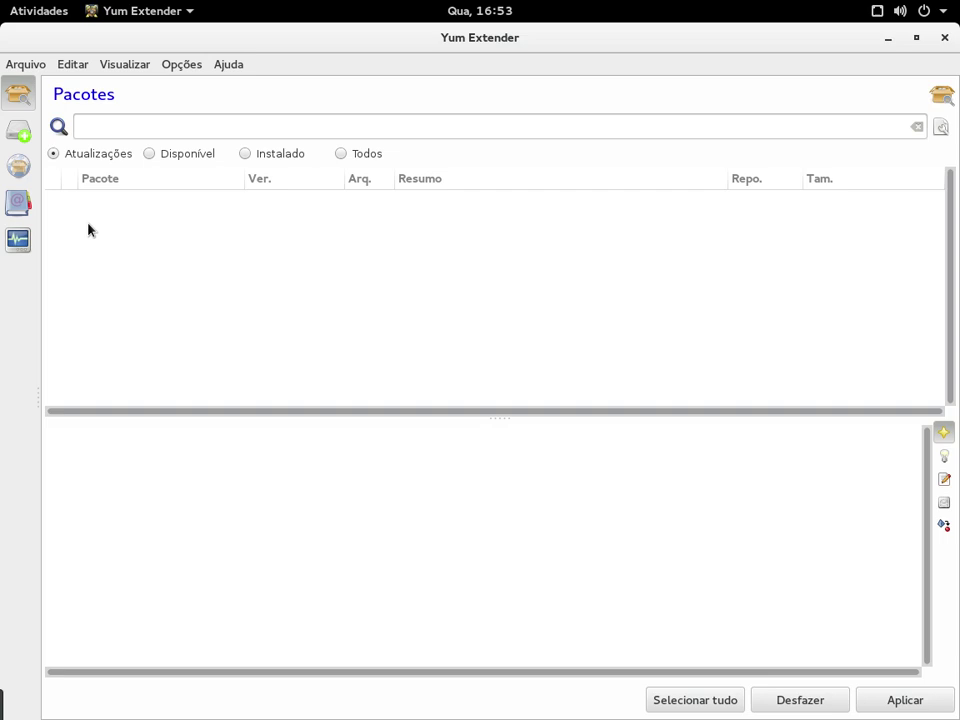
pyautogui.click(148, 154)
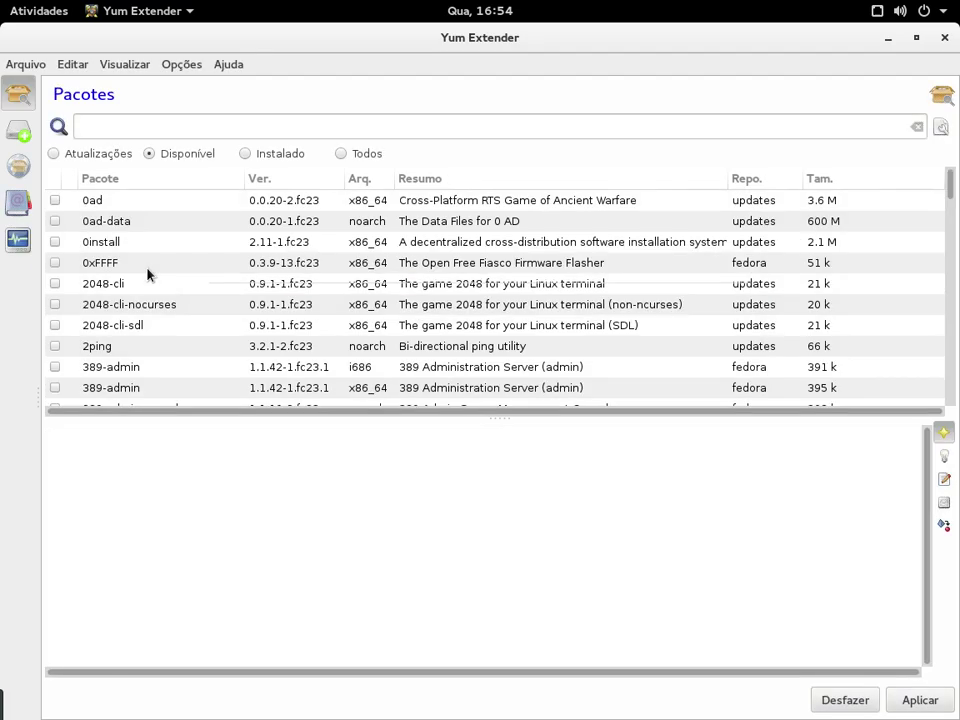
pyautogui.scroll(-5, 281, 253)
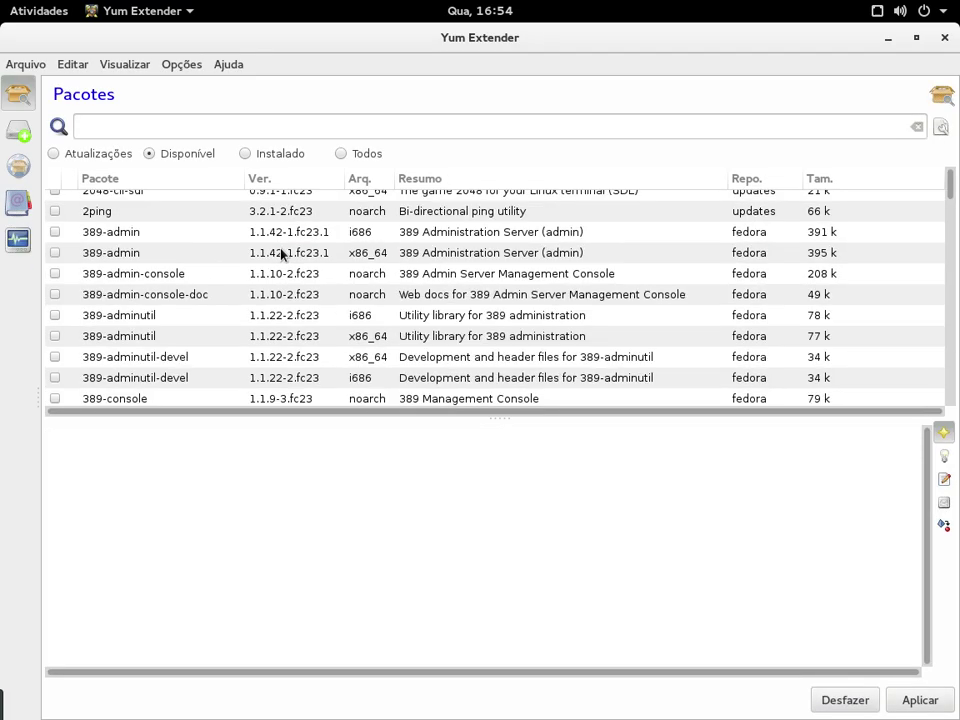
pyautogui.moveTo(952, 188)
pyautogui.mouseDown()
pyautogui.moveTo(957, 423)
pyautogui.moveTo(957, 170)
pyautogui.mouseUp()
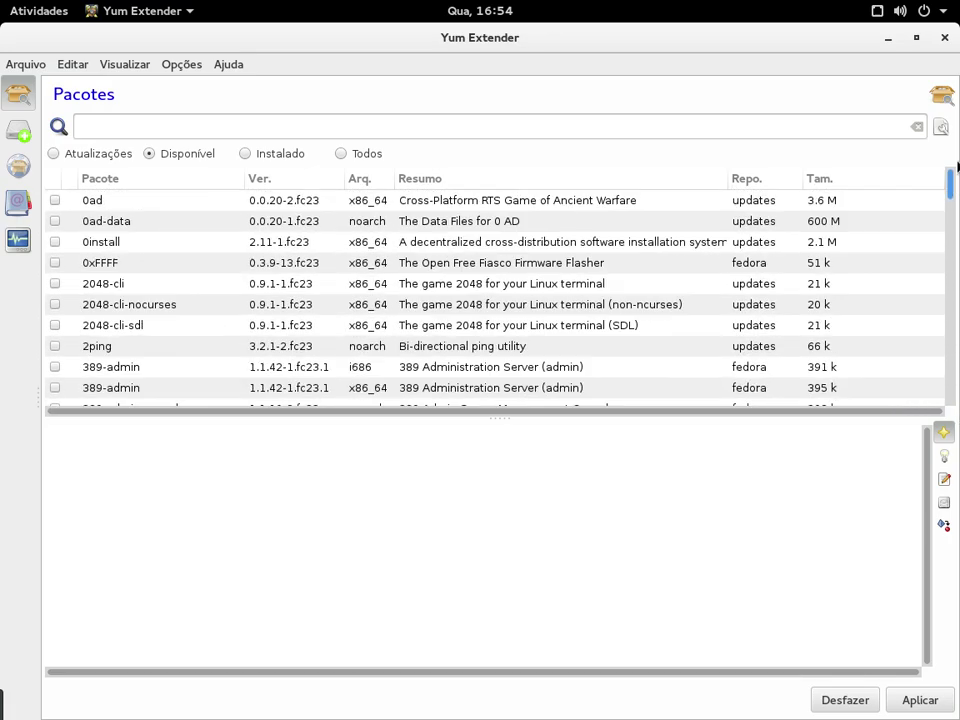
# - Among the installed packages, try marking abrt-retrace-client and abrt-tui for removal, and clear both marks
pyautogui.click(243, 155)
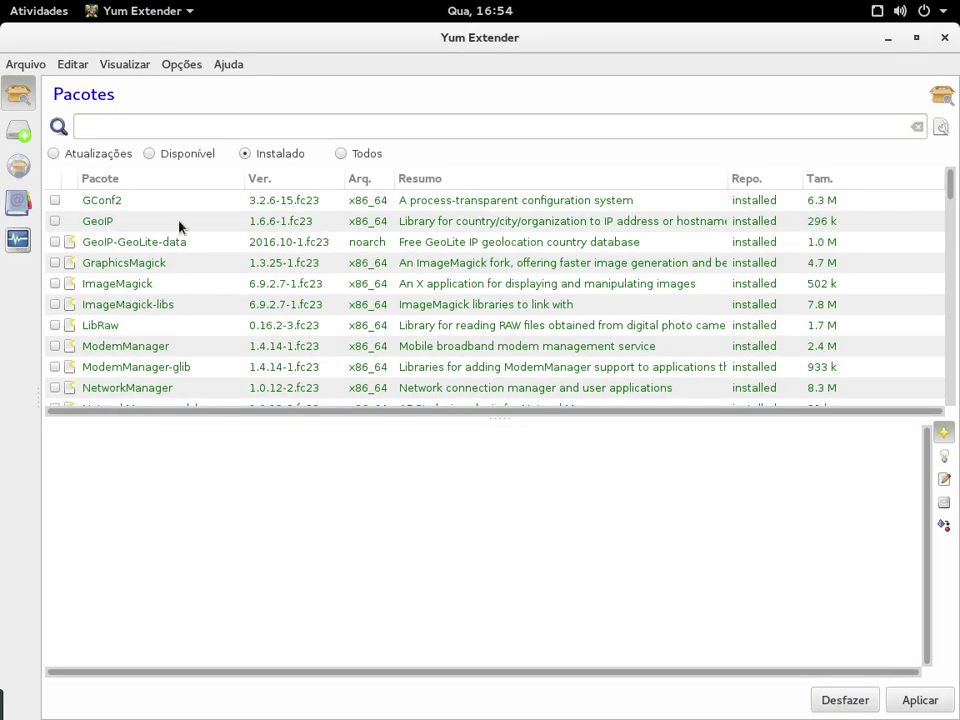
pyautogui.moveTo(953, 186)
pyautogui.mouseDown()
pyautogui.moveTo(953, 386)
pyautogui.moveTo(955, 190)
pyautogui.mouseUp()
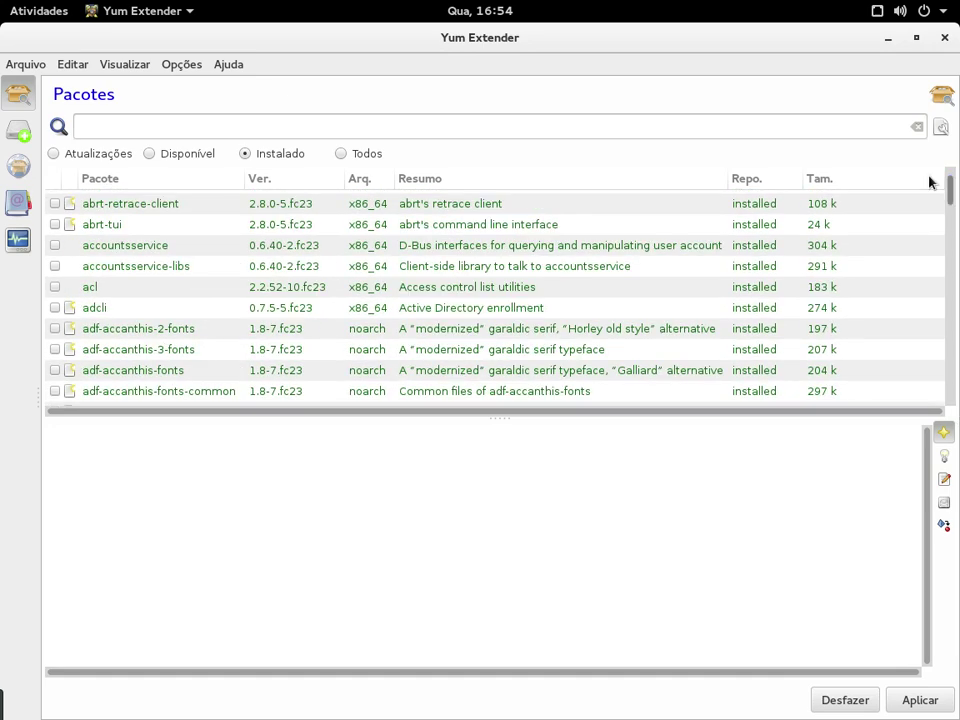
pyautogui.click(55, 204)
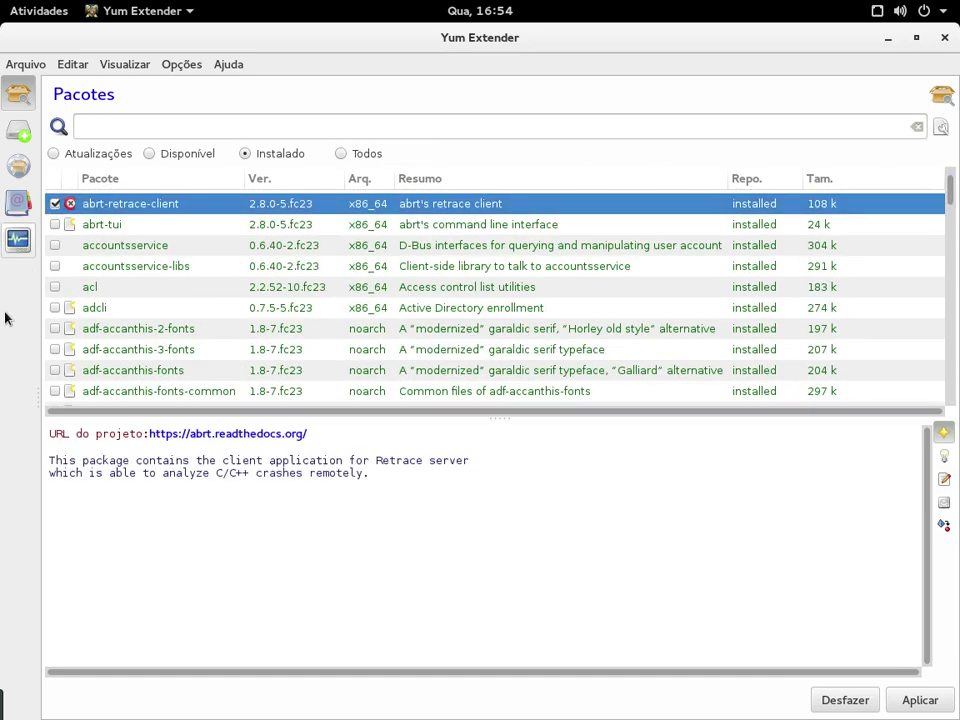
pyautogui.click(55, 224)
pyautogui.click(55, 204)
pyautogui.click(55, 224)
pyautogui.click(55, 224)
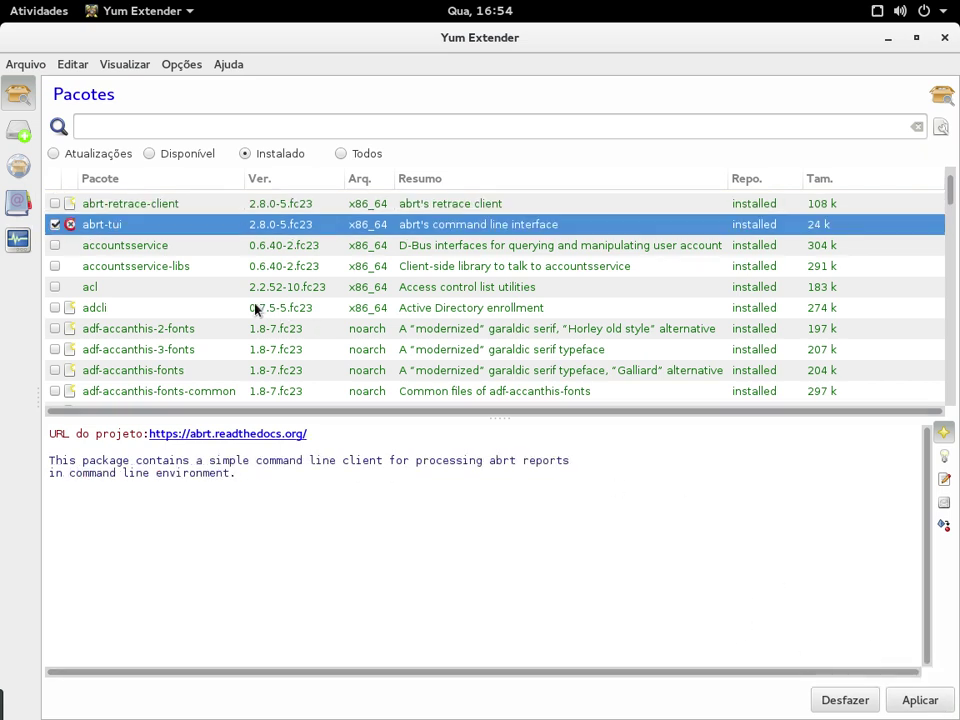
pyautogui.click(54, 225)
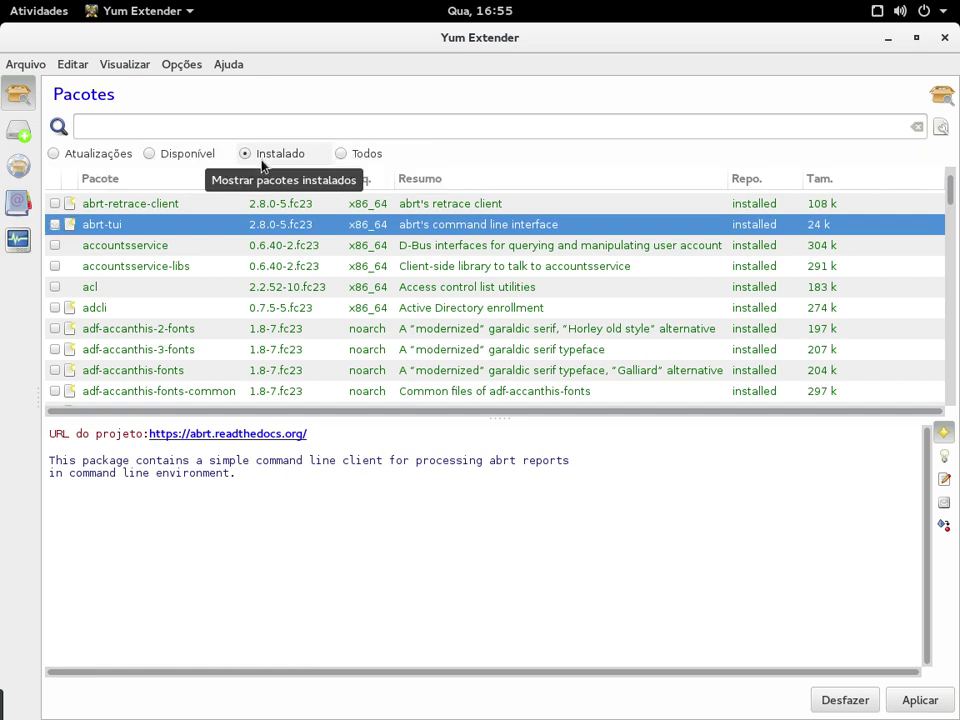
# - List all packages, both installed and available, and browse through the entries
pyautogui.click(342, 153)
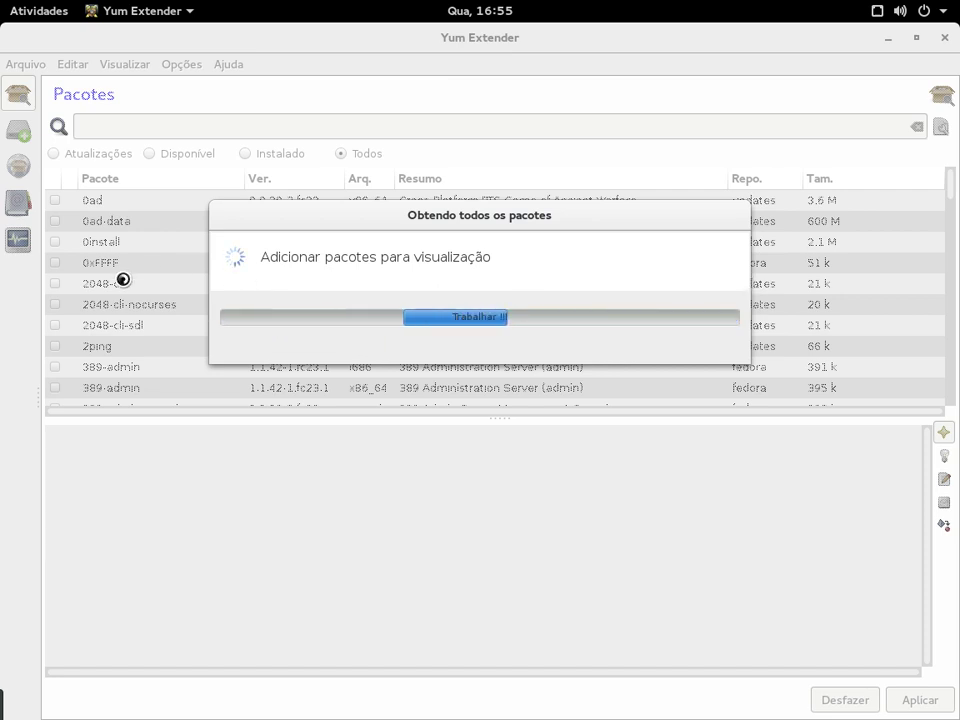
pyautogui.scroll(-20, 447, 289)
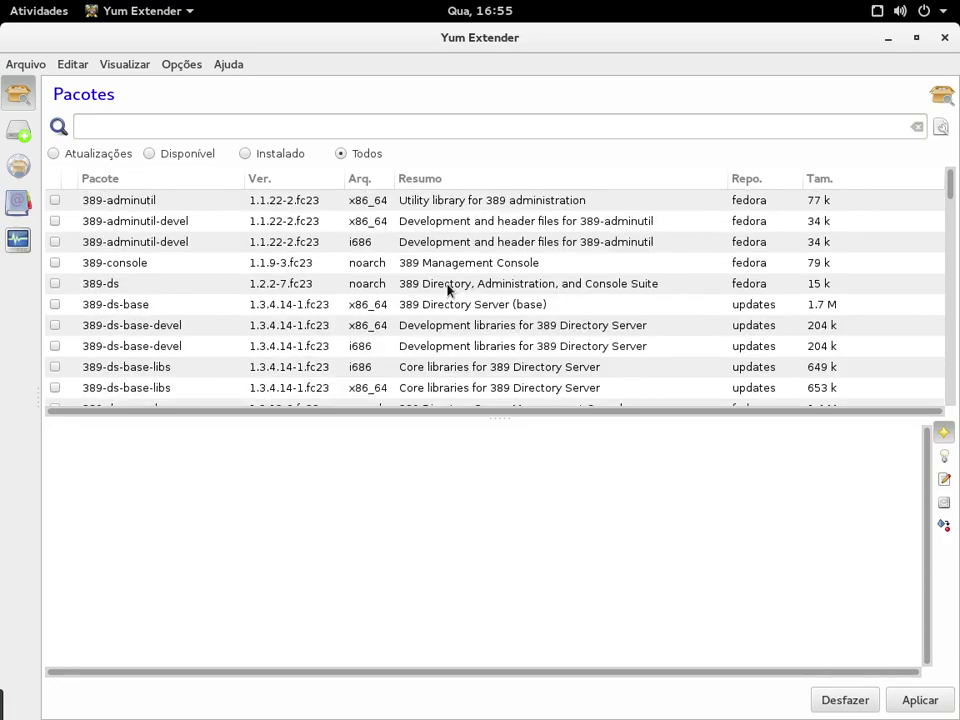
pyautogui.scroll(-20, 463, 292)
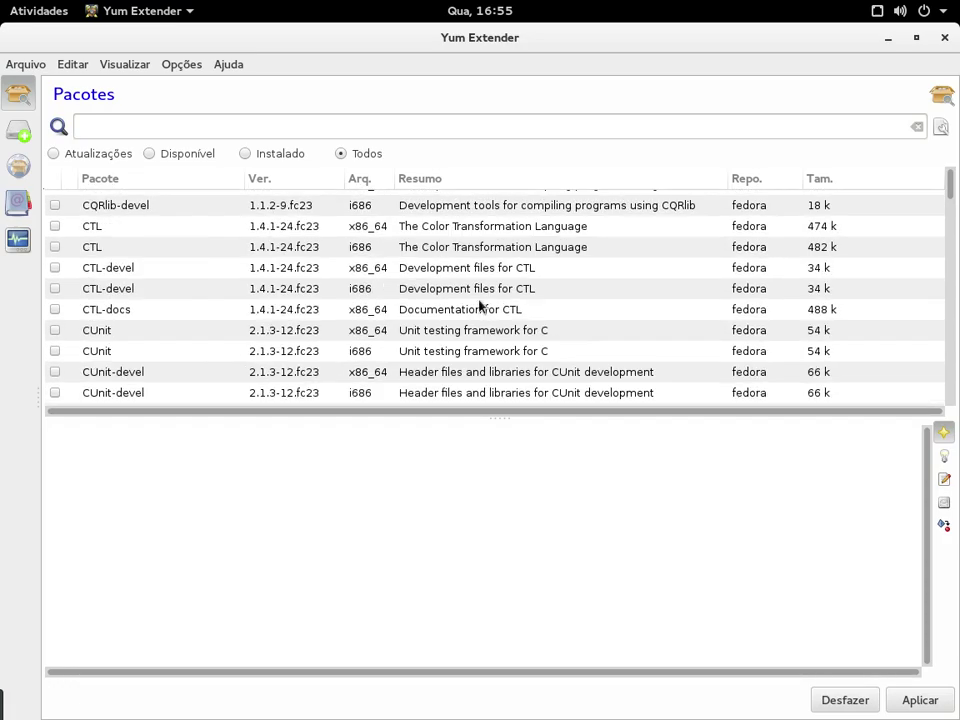
pyautogui.scroll(-18, 490, 288)
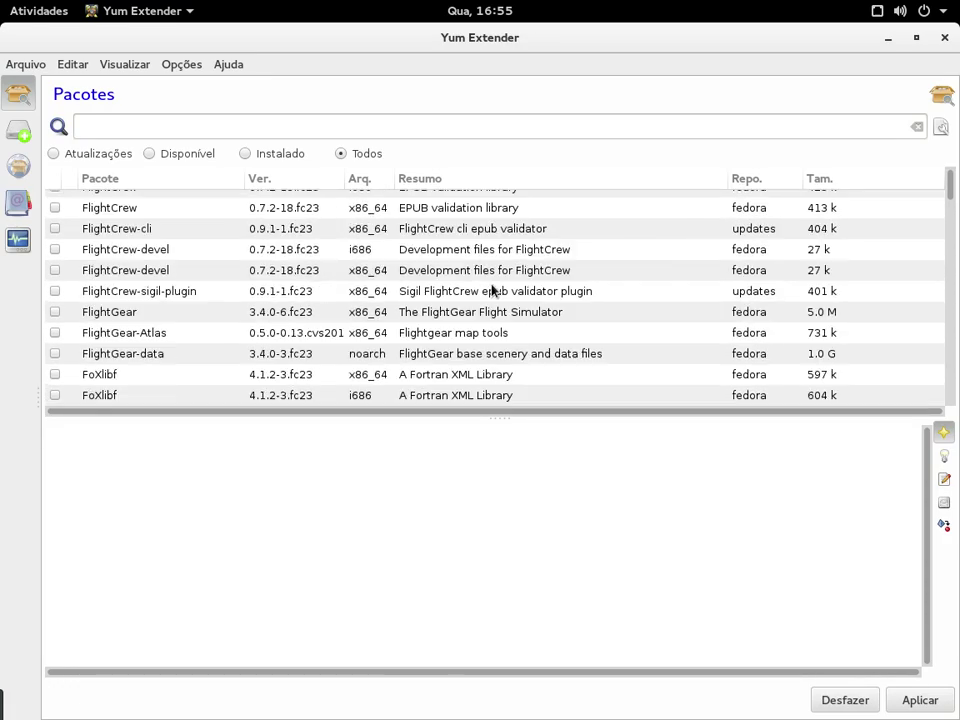
pyautogui.scroll(4, 372, 298)
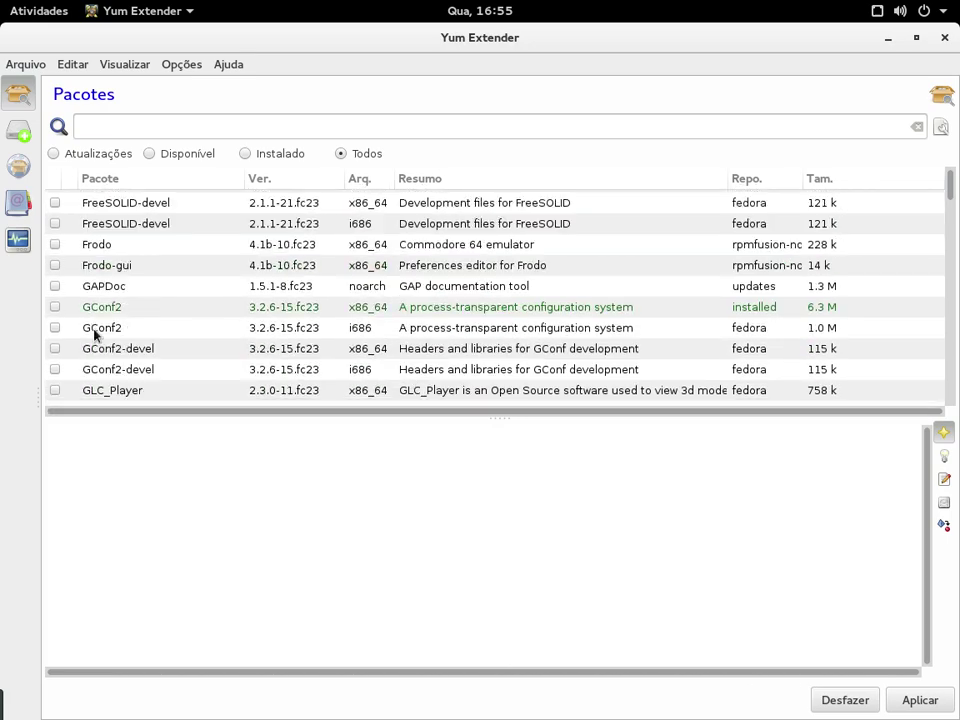
pyautogui.scroll(12, 195, 318)
pyautogui.scroll(5, 190, 312)
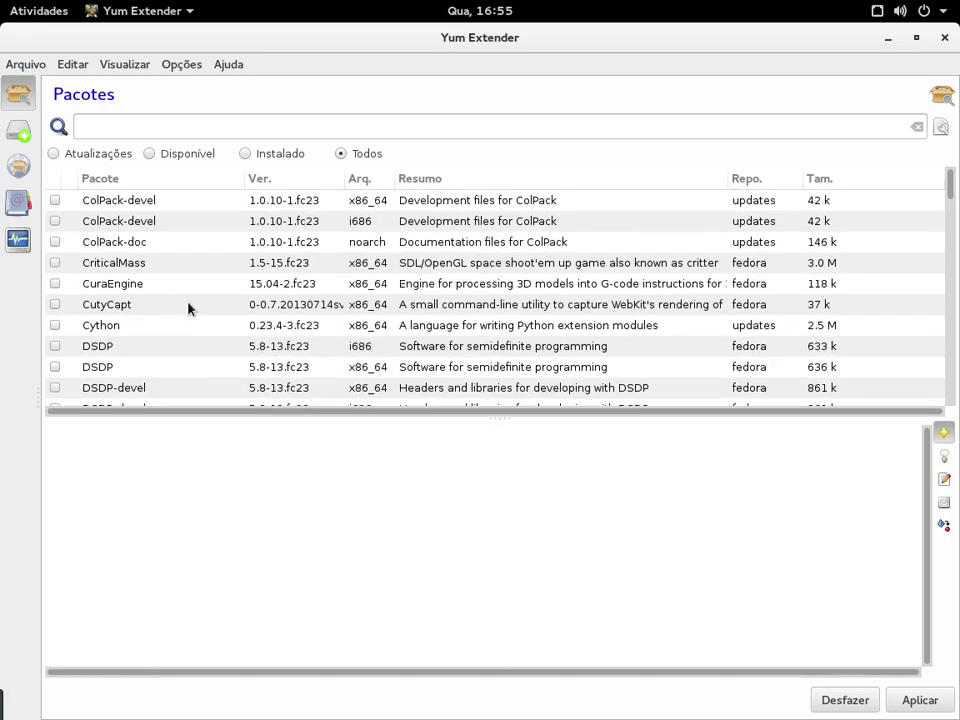
# - Try marking the ColPack-doc package for installation, and clear the mark
pyautogui.click(55, 242)
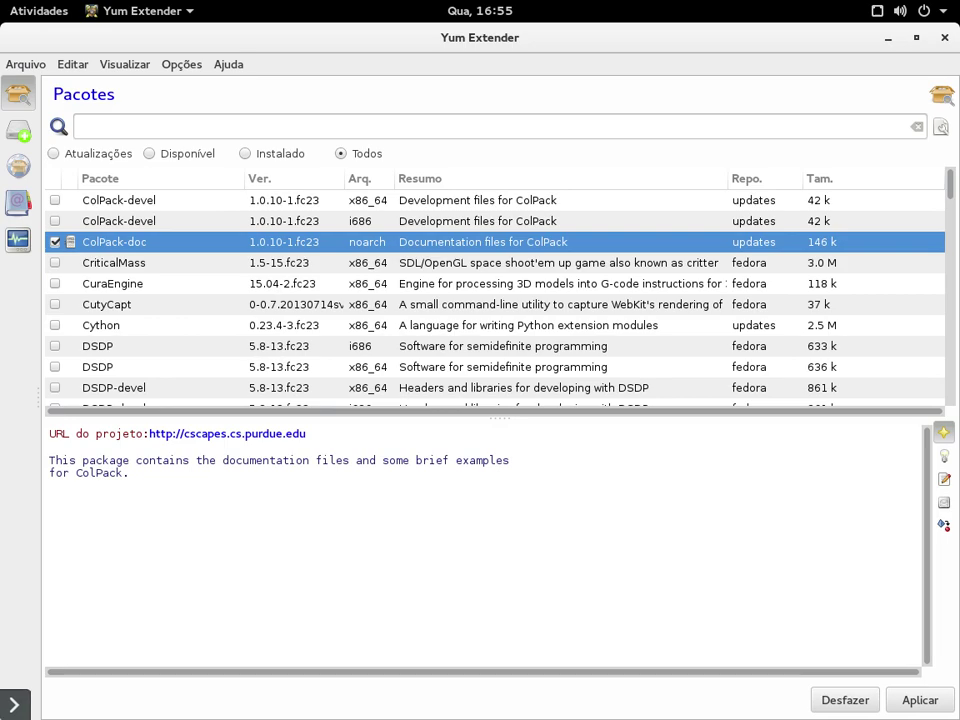
pyautogui.click(55, 242)
pyautogui.scroll(15, 263, 330)
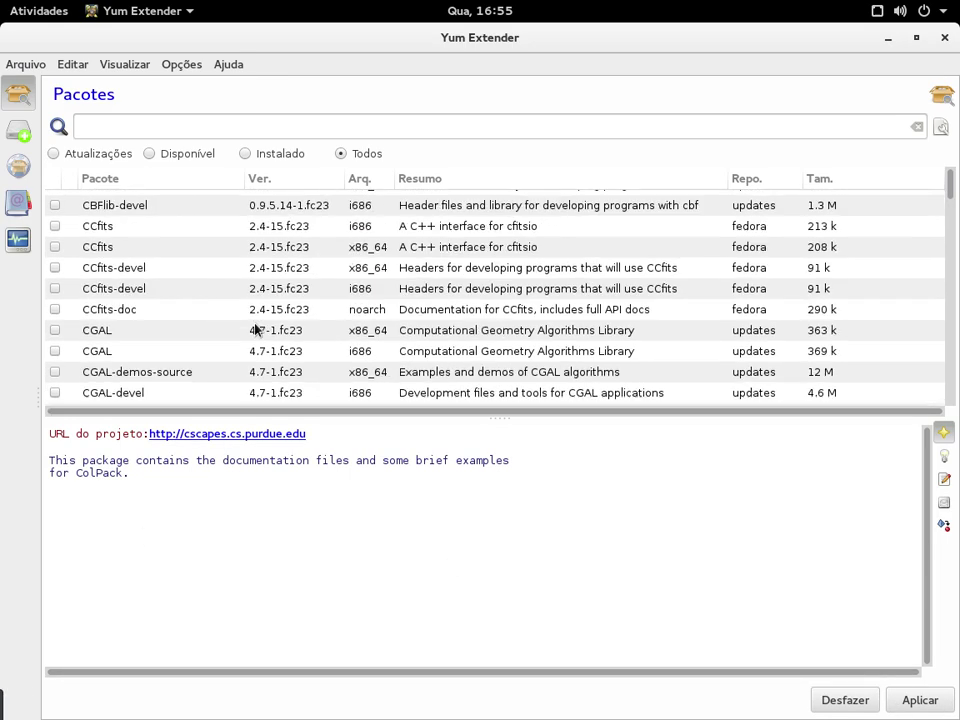
# - Look through the pending actions, the repository list, the transaction history and the output log
pyautogui.scroll(10, 252, 305)
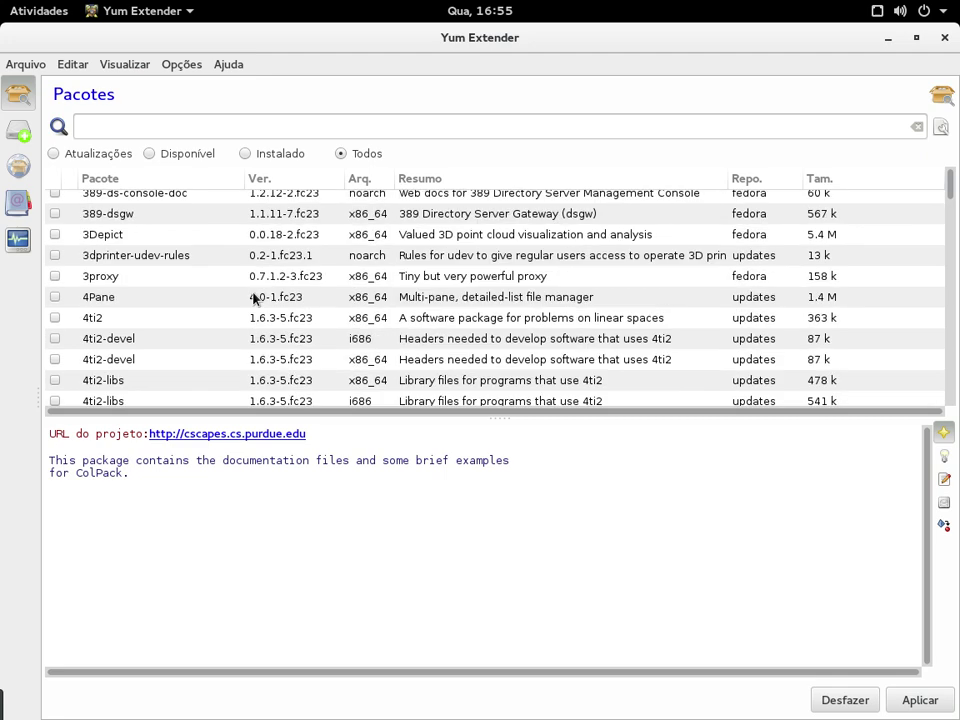
pyautogui.scroll(4, 254, 298)
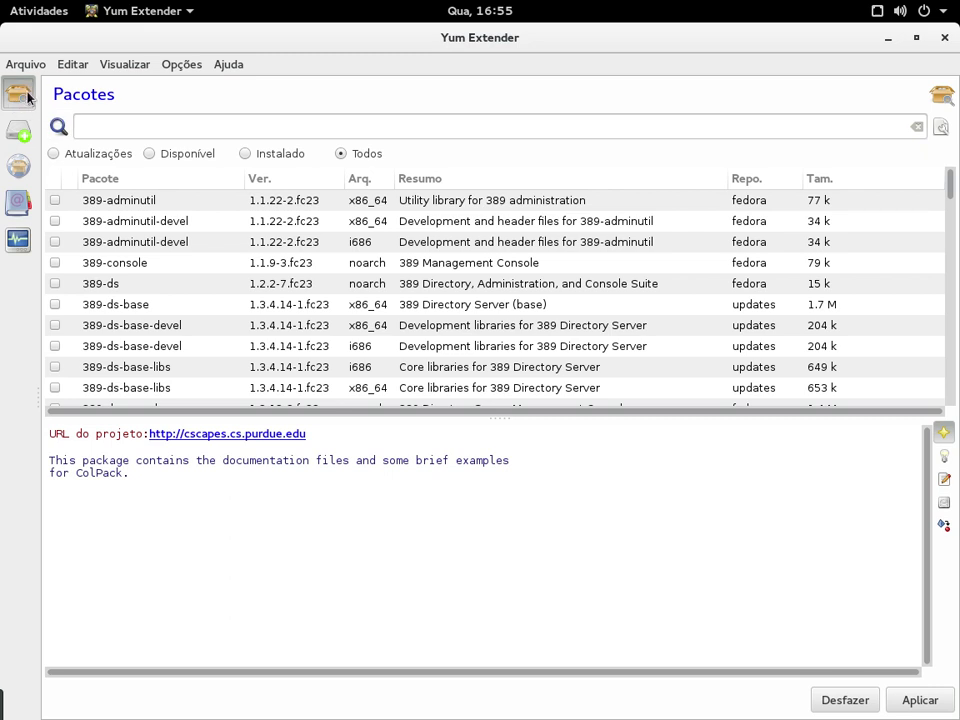
pyautogui.click(19, 130)
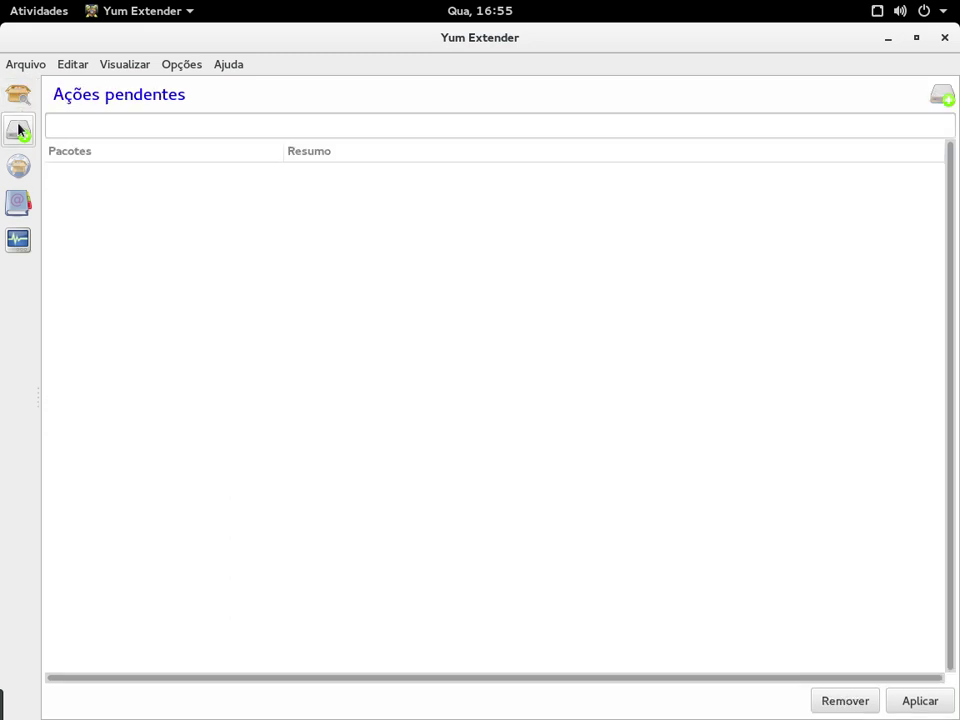
pyautogui.click(208, 127)
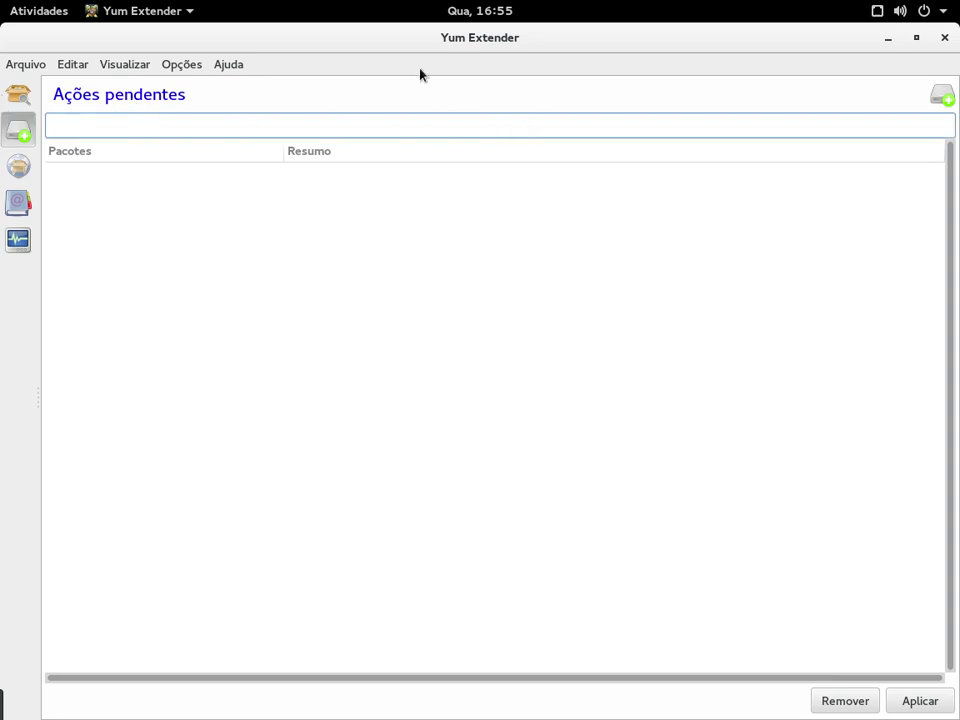
pyautogui.click(21, 169)
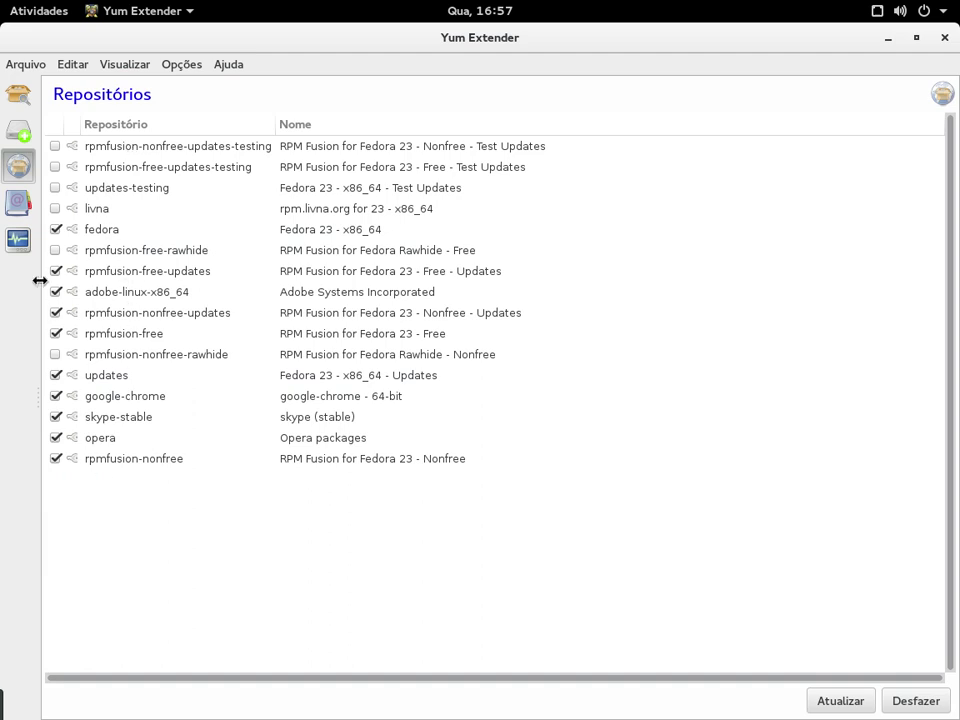
pyautogui.click(19, 202)
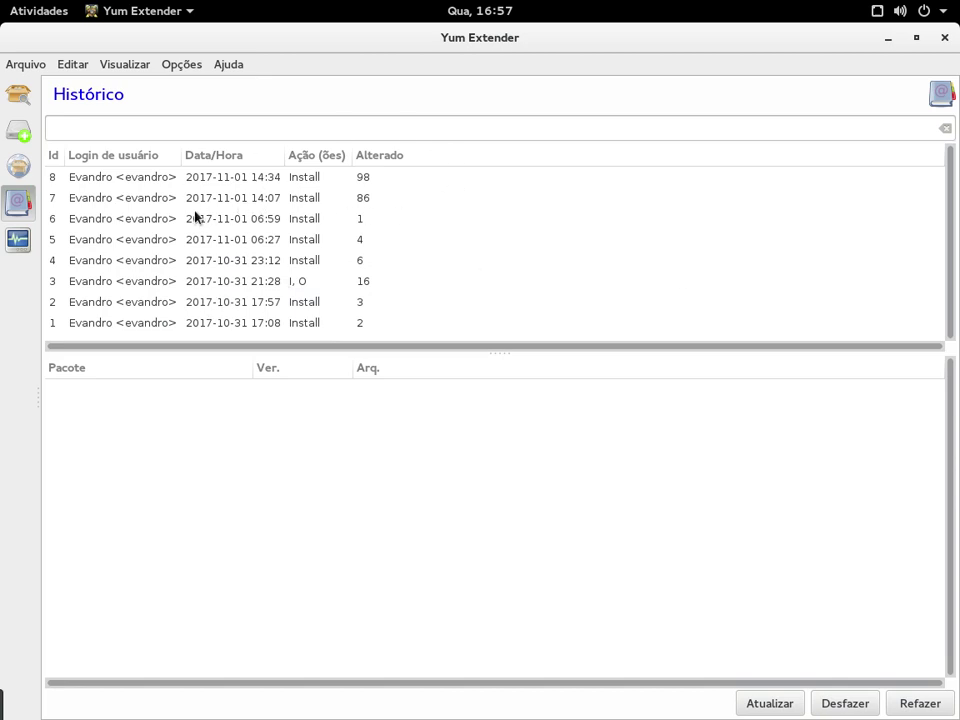
pyautogui.click(16, 240)
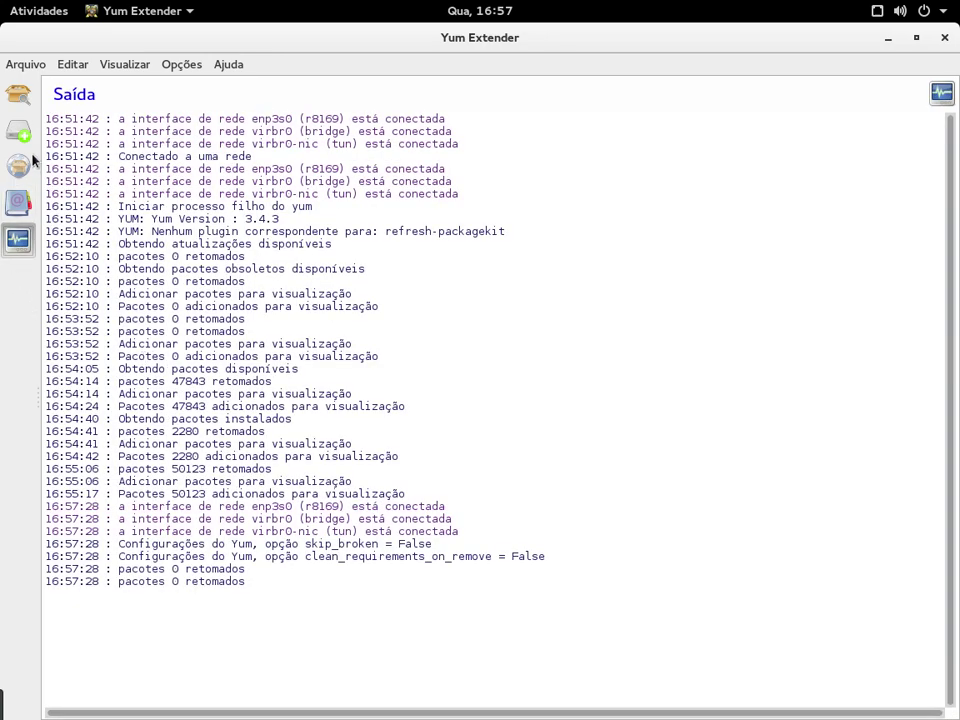
# - Return to the package list and show the installed packages, followed by the available ones
pyautogui.click(16, 96)
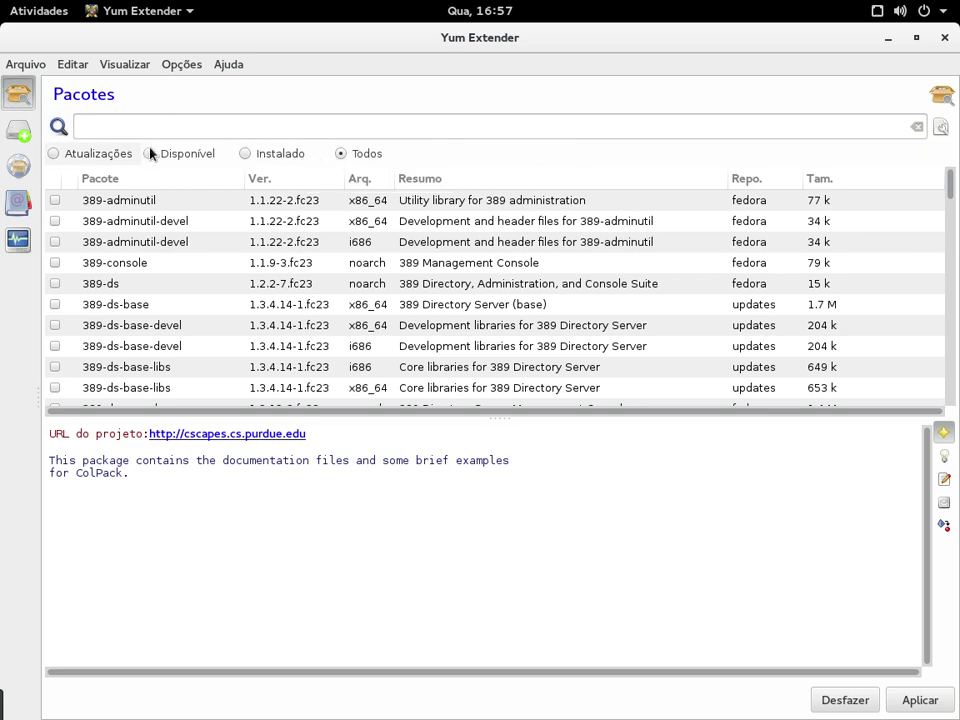
pyautogui.click(246, 154)
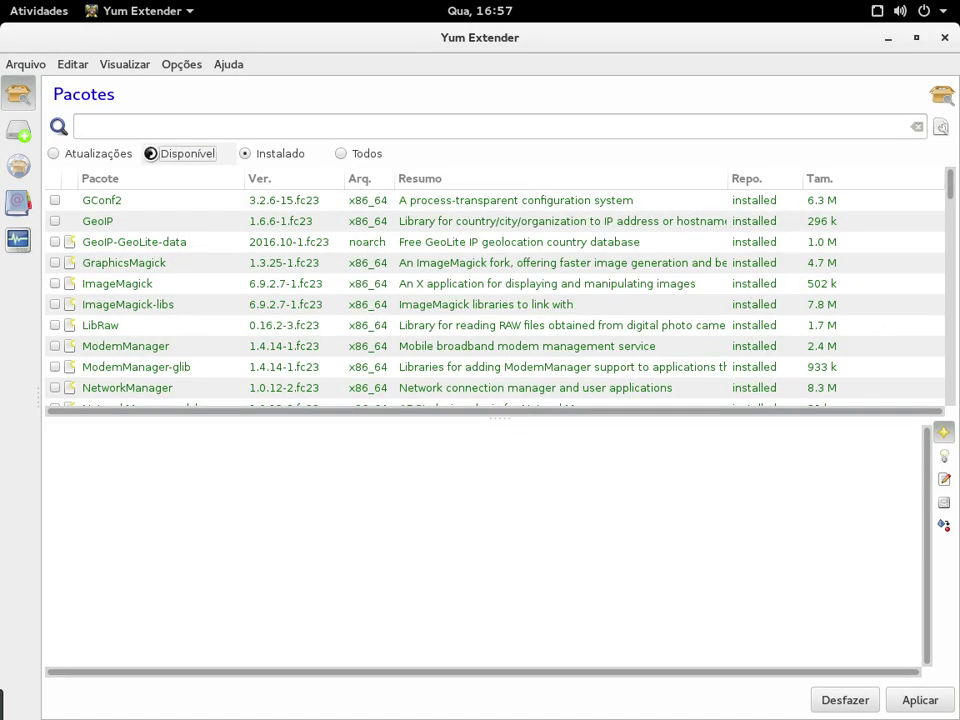
pyautogui.click(150, 154)
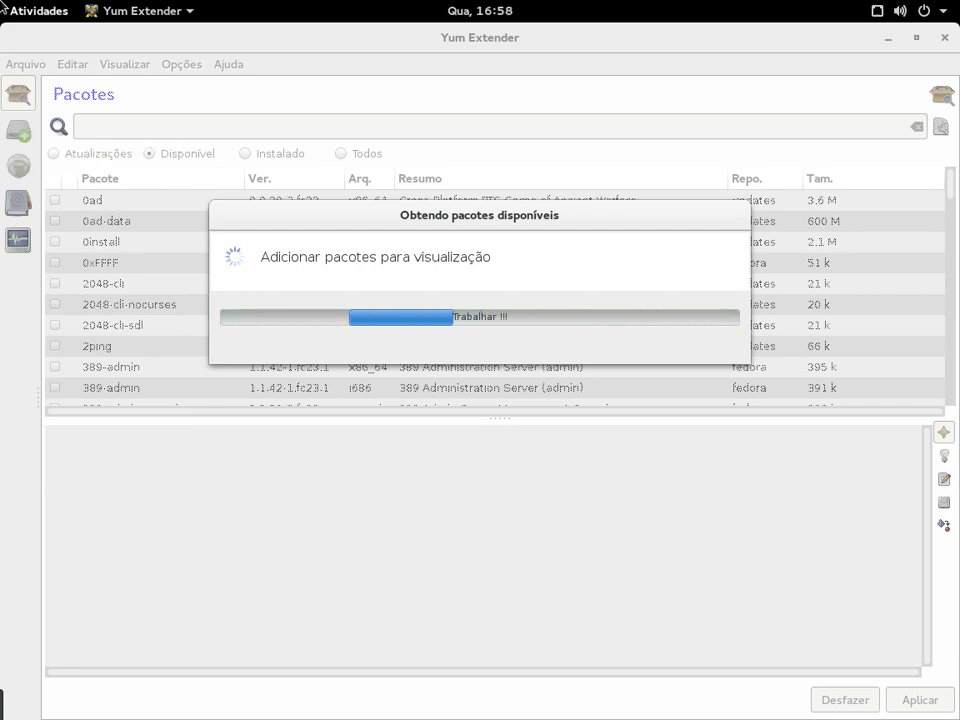
pyautogui.moveTo(0, 0)
pyautogui.click(314, 462)
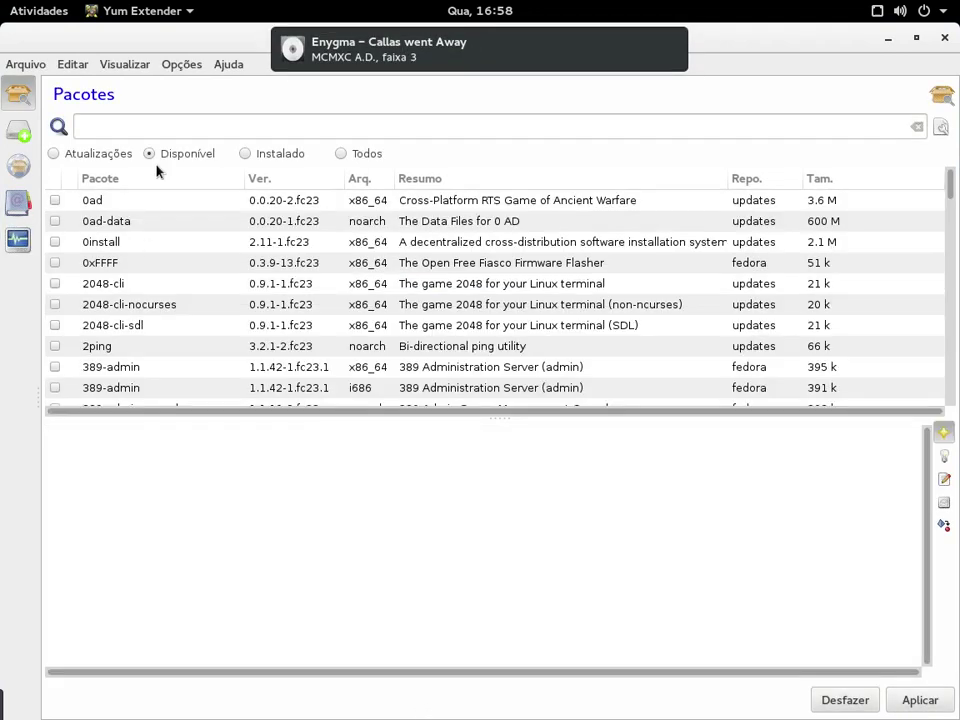
# - Go once more through the pending actions, repositories, history and output views, and return to the packages view
pyautogui.click(12, 128)
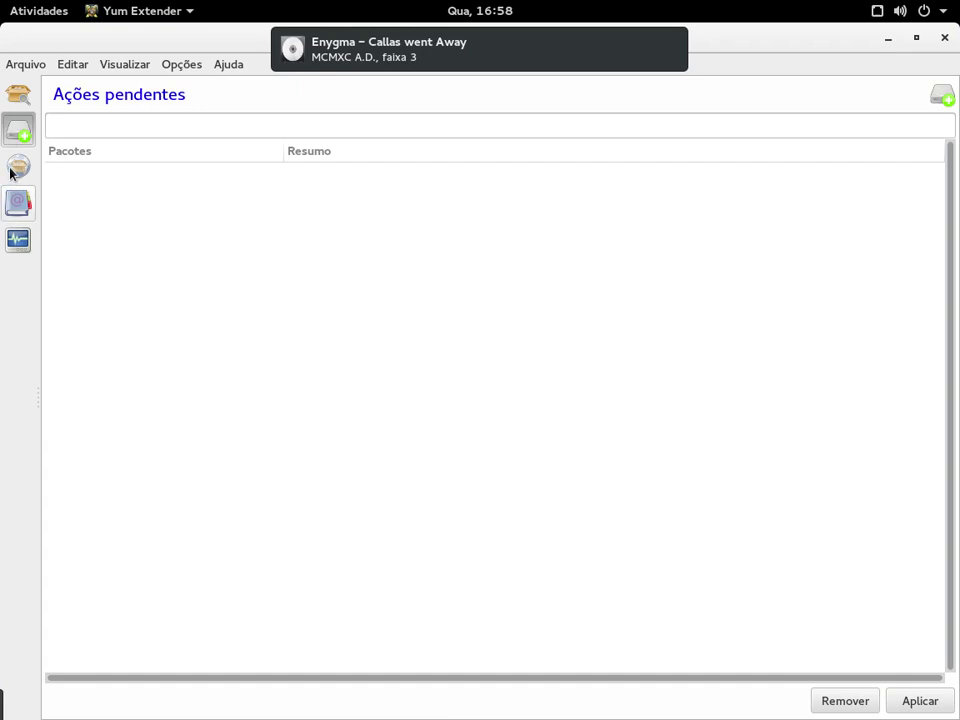
pyautogui.click(15, 168)
pyautogui.click(17, 203)
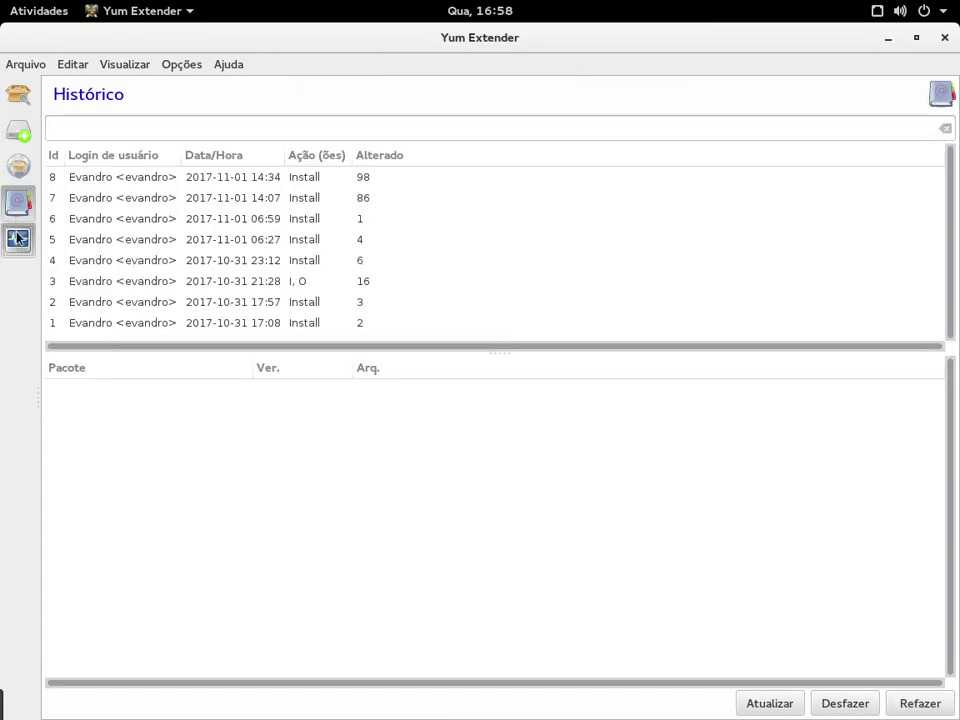
pyautogui.click(17, 237)
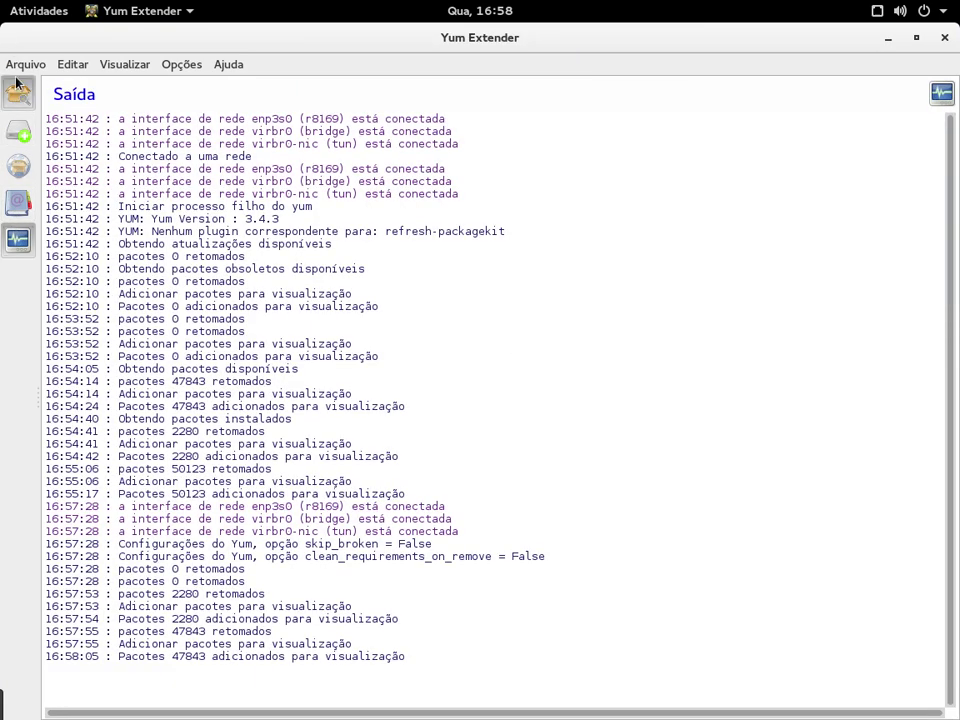
pyautogui.click(17, 88)
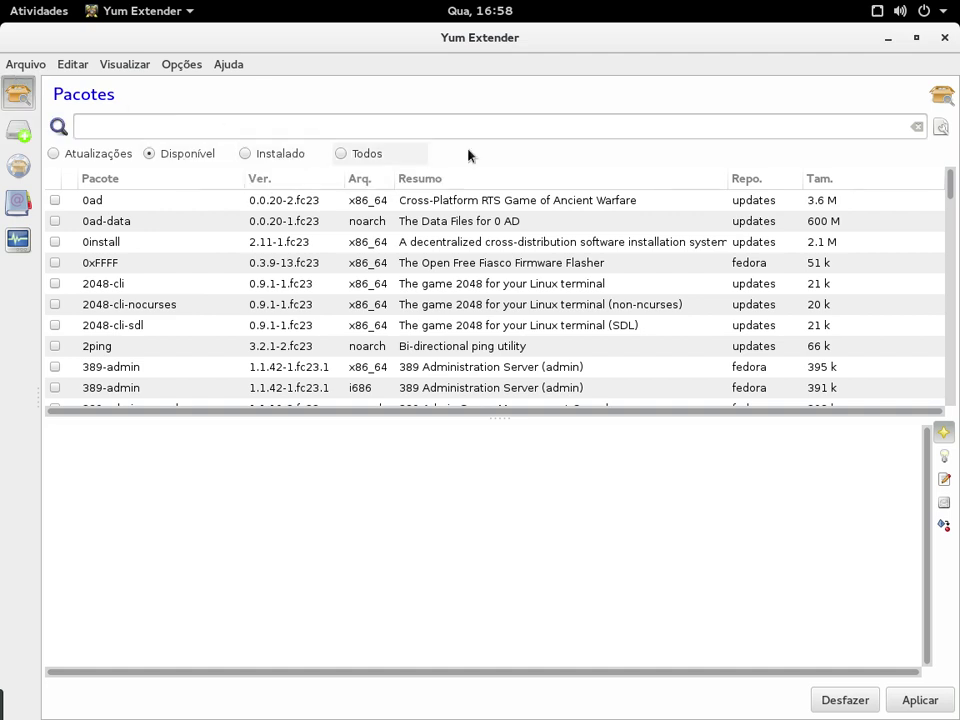
# - Close Yum Extender and launch it again from the full list of applications
pyautogui.click(944, 39)
pyautogui.moveTo(3, 3)
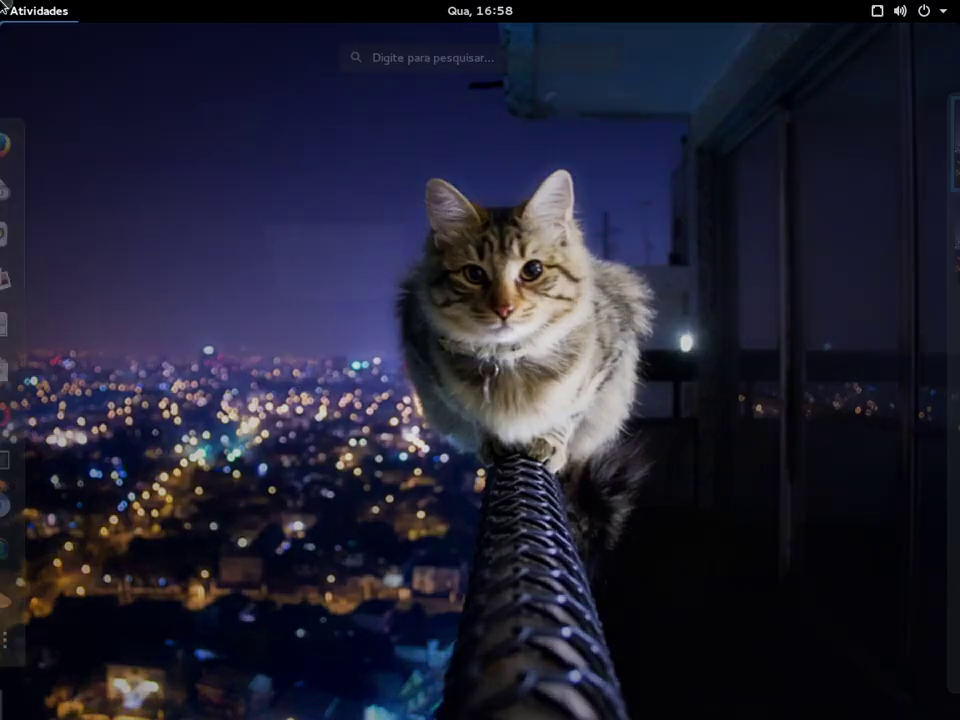
pyautogui.click(26, 640)
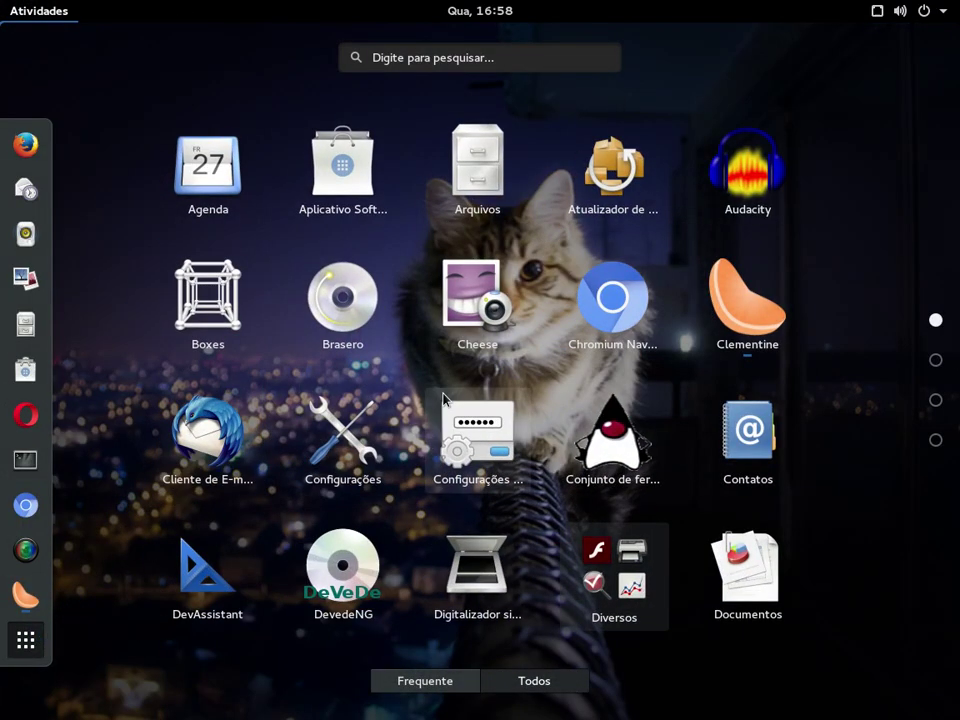
pyautogui.scroll(-3, 369, 443)
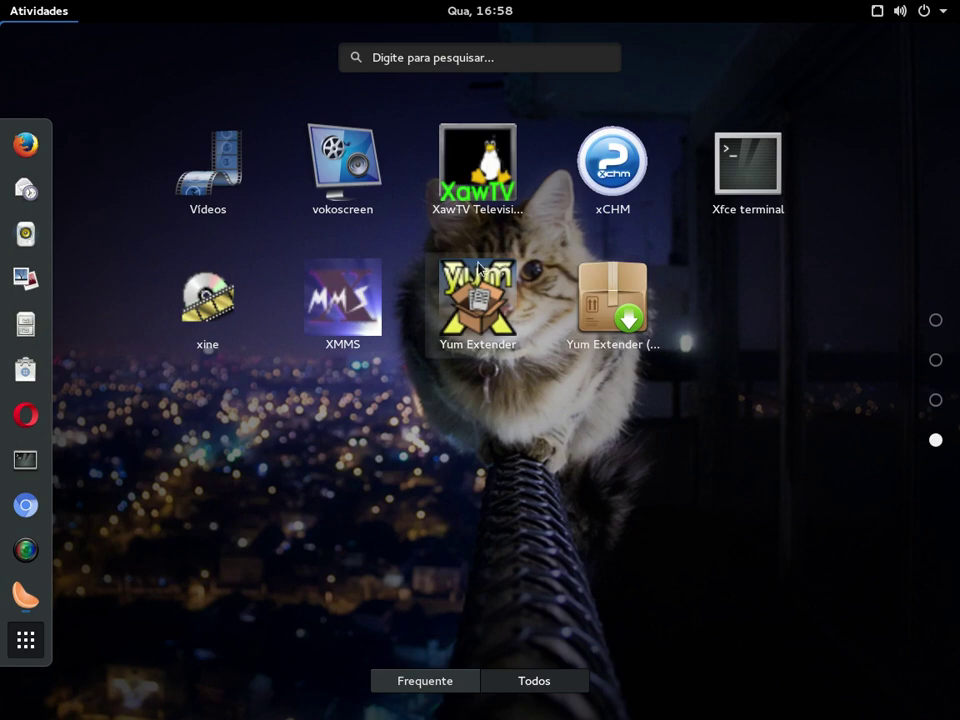
pyautogui.click(478, 297)
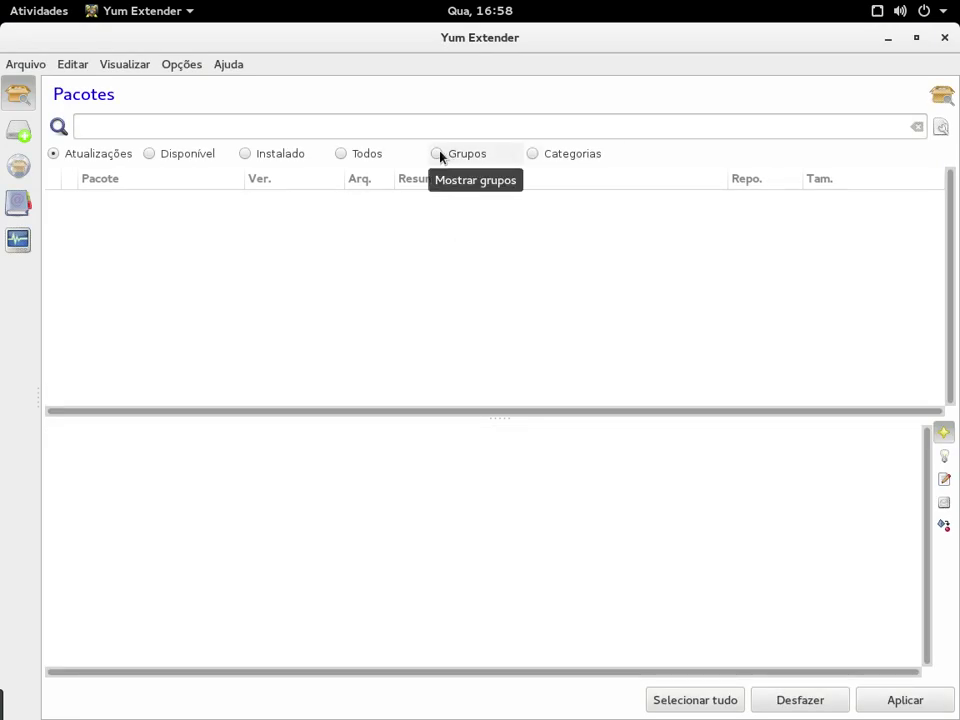
# - List the packages by groups and look through the subgroups of Aplicações and Sistema básico, collapsing each one
pyautogui.click(440, 155)
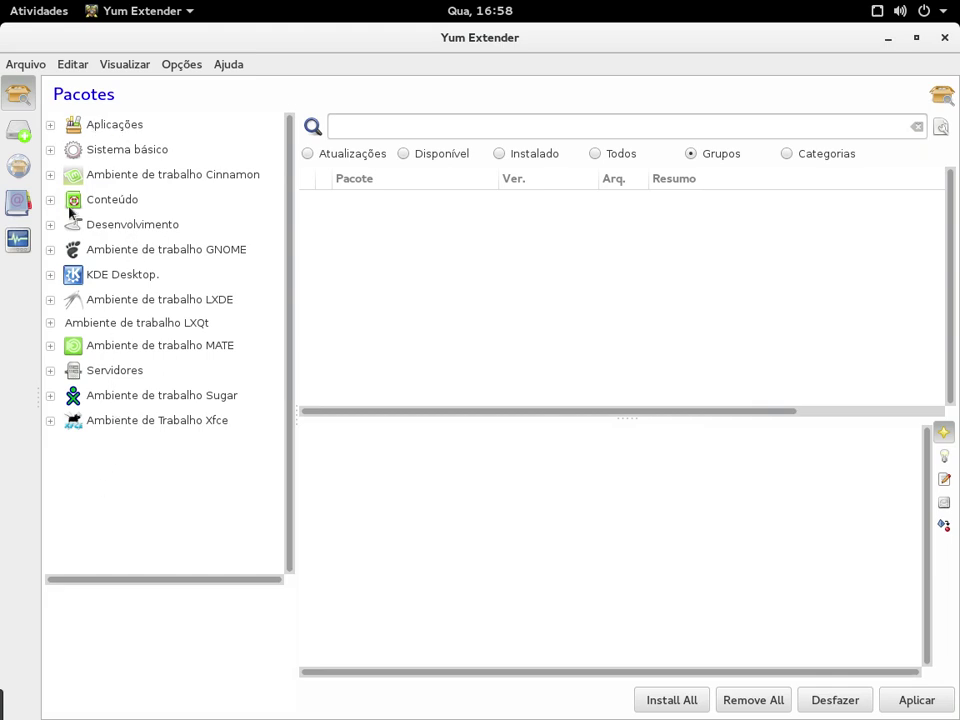
pyautogui.click(98, 129)
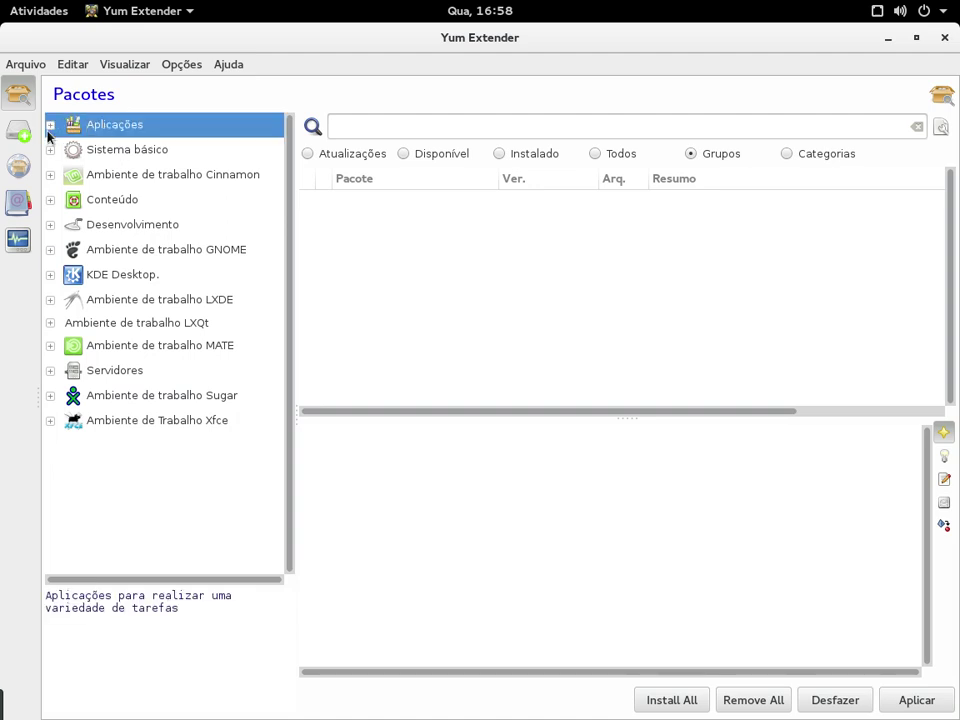
pyautogui.click(49, 125)
pyautogui.scroll(-1, 204, 203)
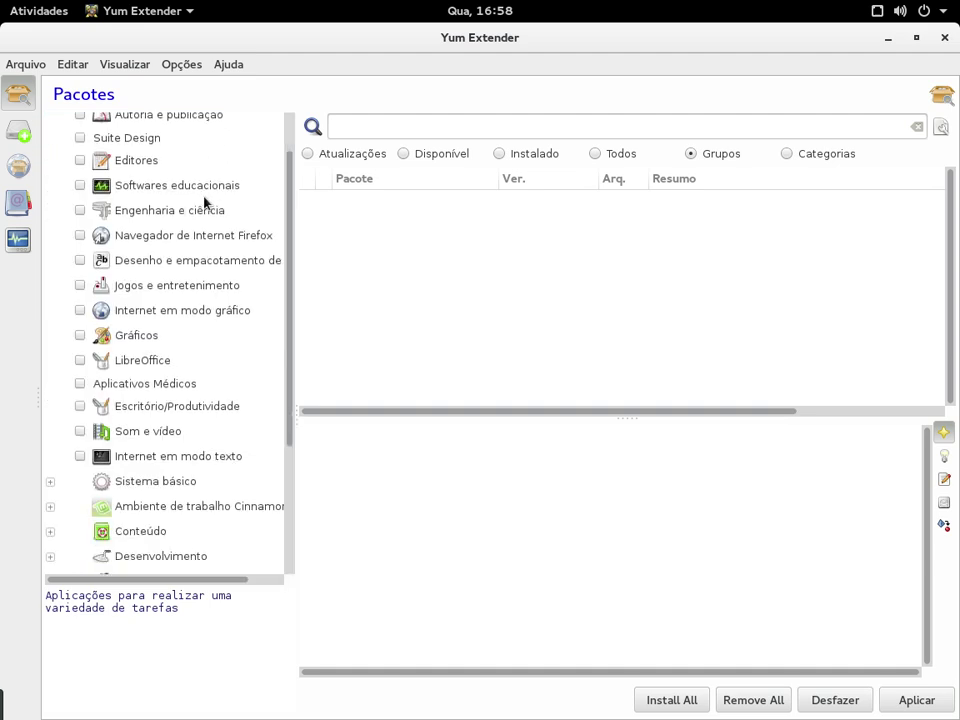
pyautogui.scroll(-2, 204, 203)
pyautogui.scroll(-2, 212, 274)
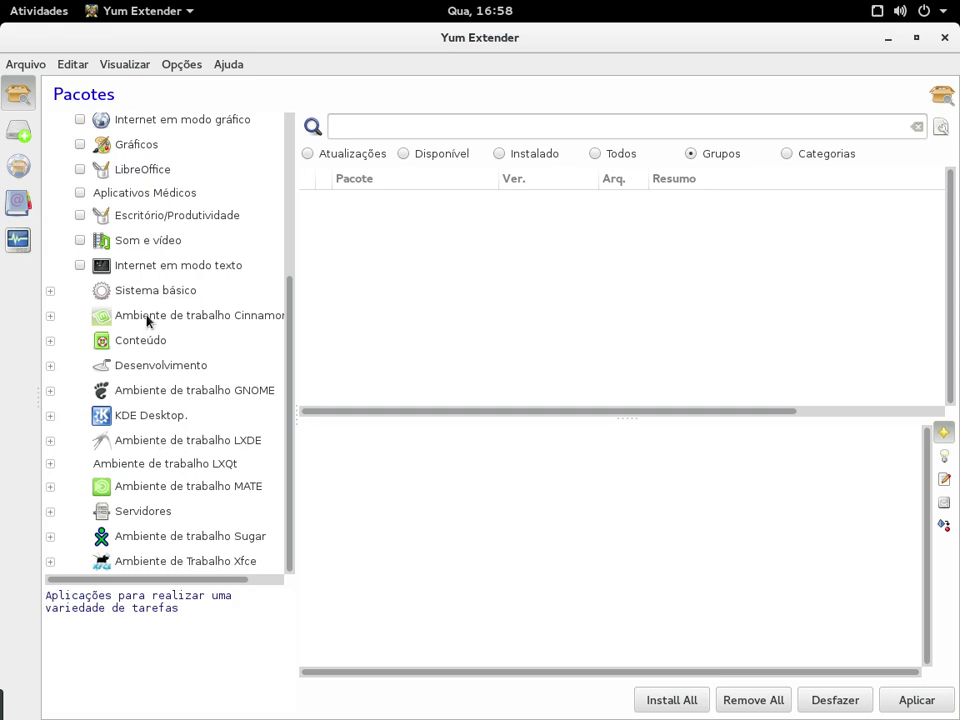
pyautogui.scroll(3, 148, 339)
pyautogui.scroll(-3, 139, 300)
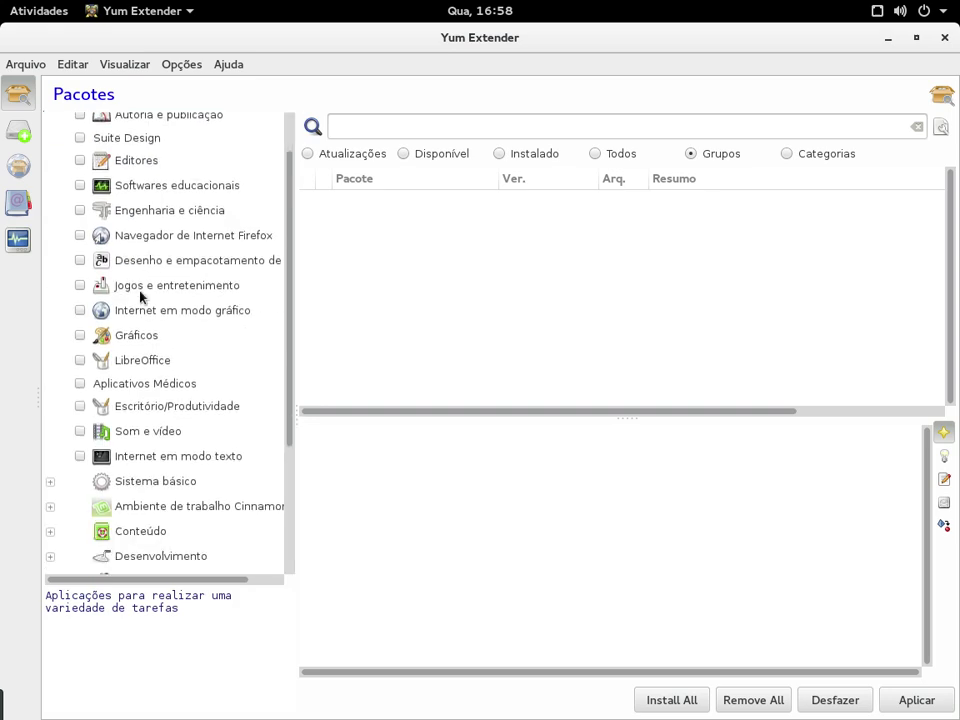
pyautogui.scroll(4, 103, 422)
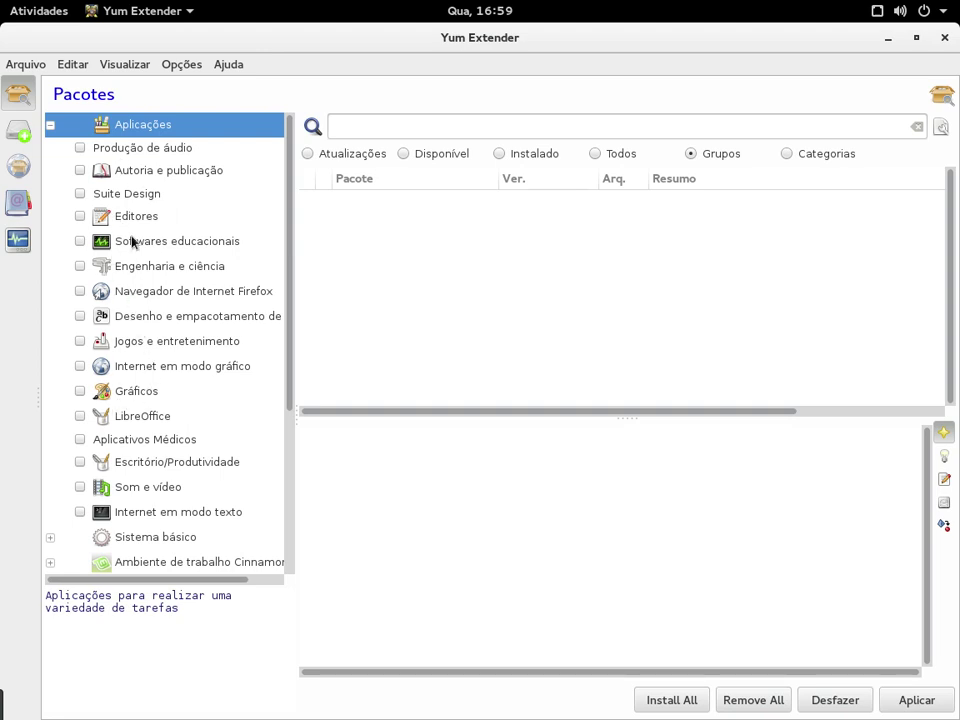
pyautogui.click(52, 126)
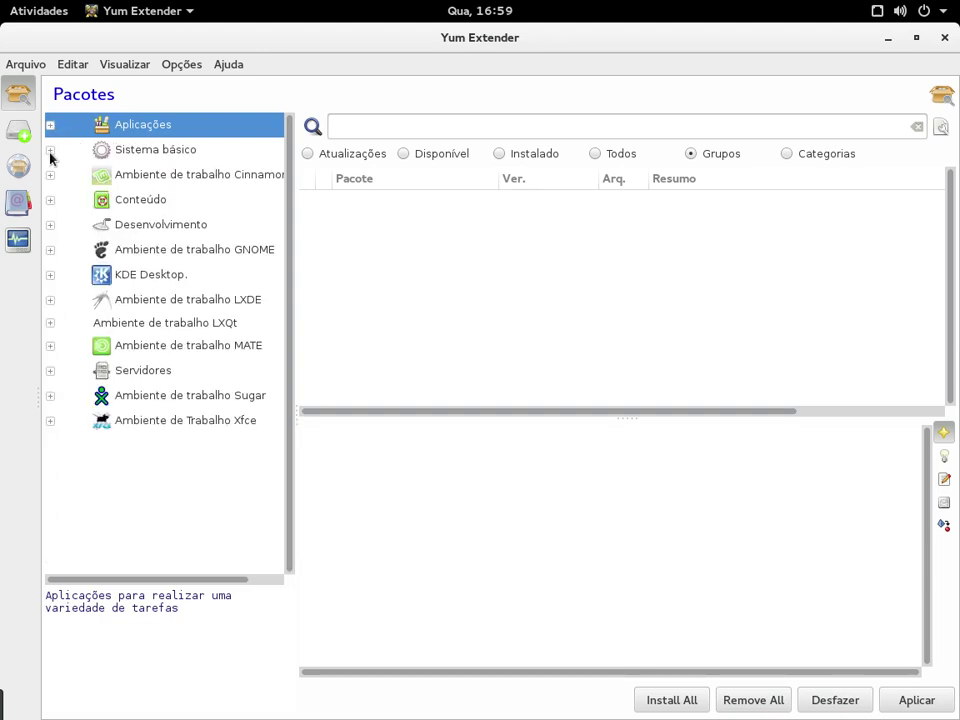
pyautogui.click(50, 151)
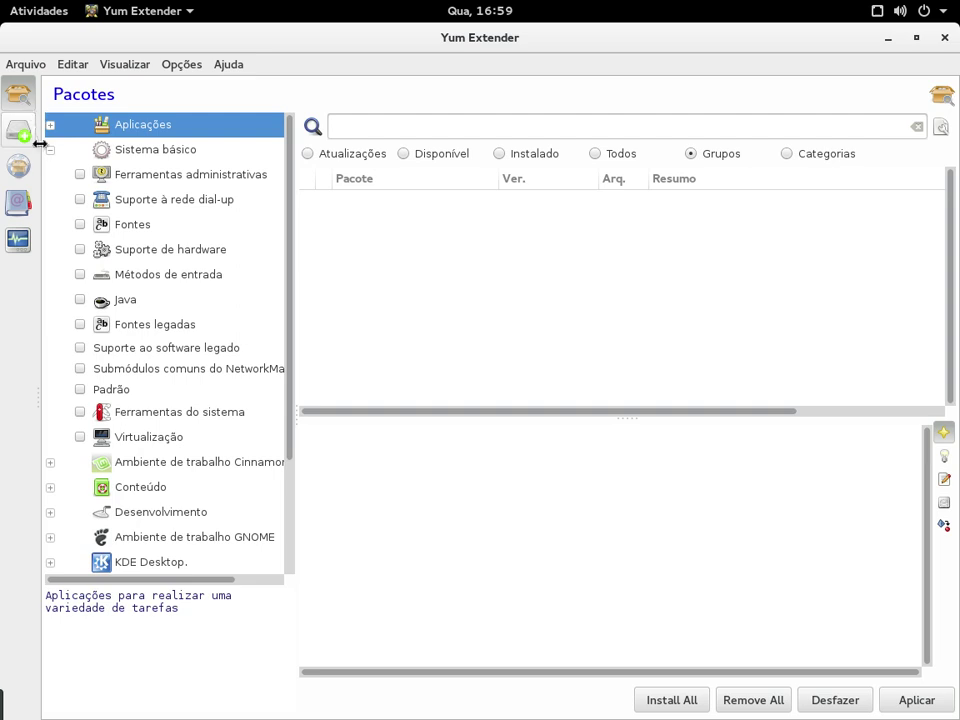
pyautogui.click(50, 151)
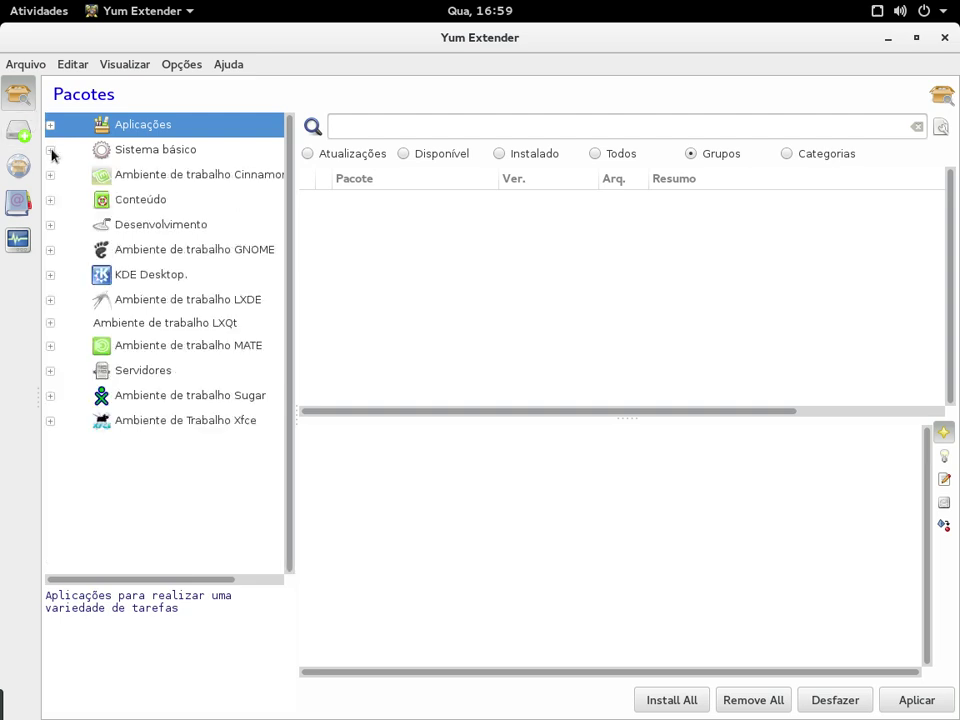
# - Expand the Cinnamon desktop environment group, examine the packages in its Cinnamon subgroup, and collapse the group
pyautogui.click(49, 175)
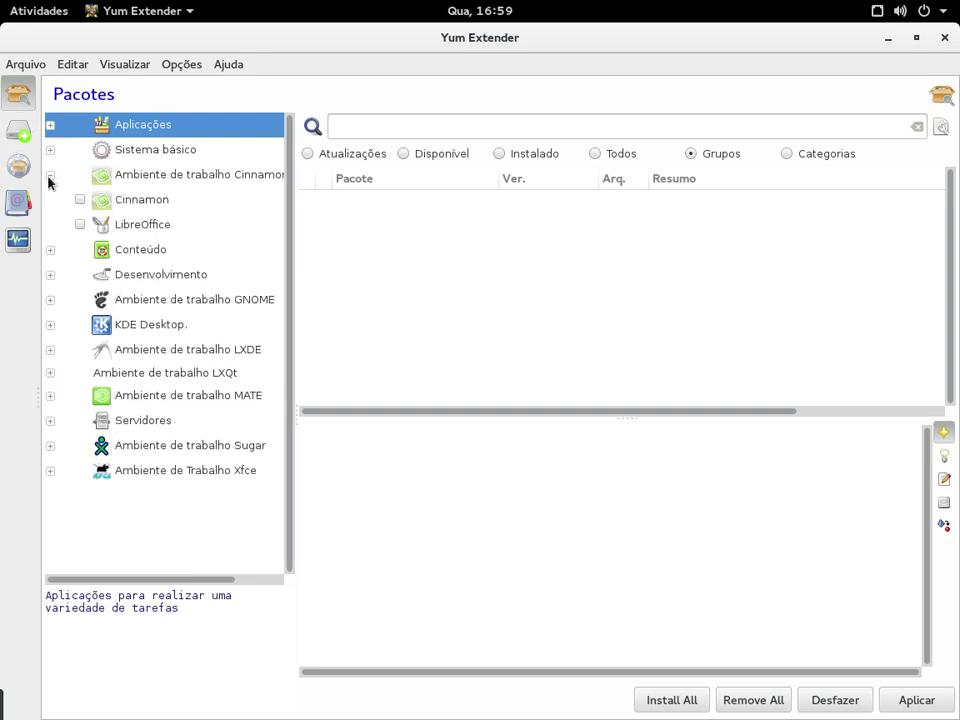
pyautogui.click(131, 178)
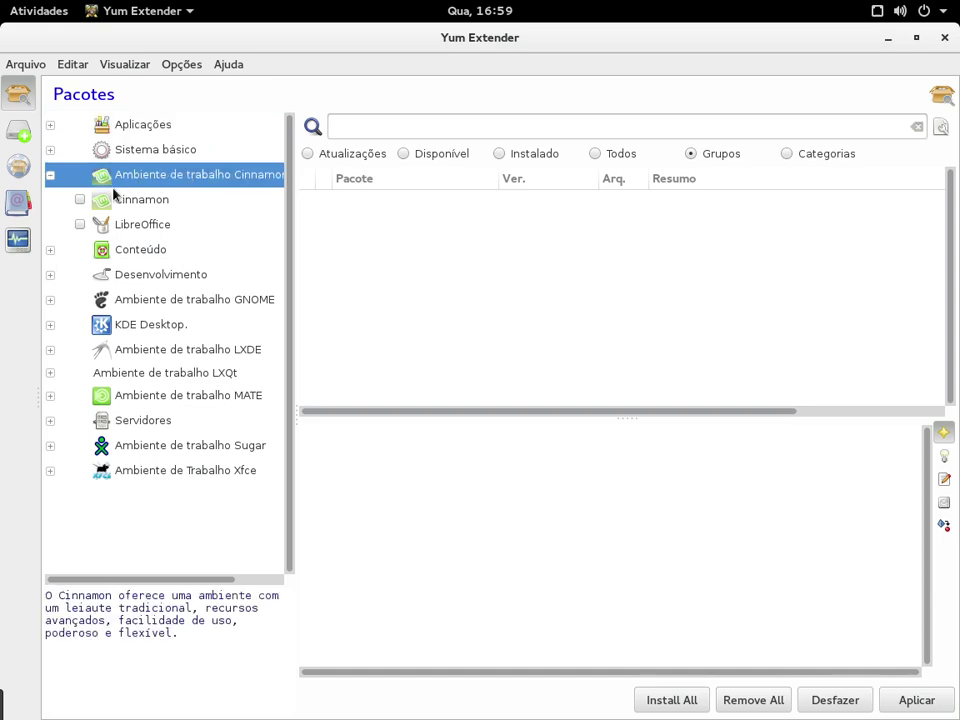
pyautogui.click(130, 197)
pyautogui.scroll(-3, 395, 280)
pyautogui.scroll(-3, 402, 304)
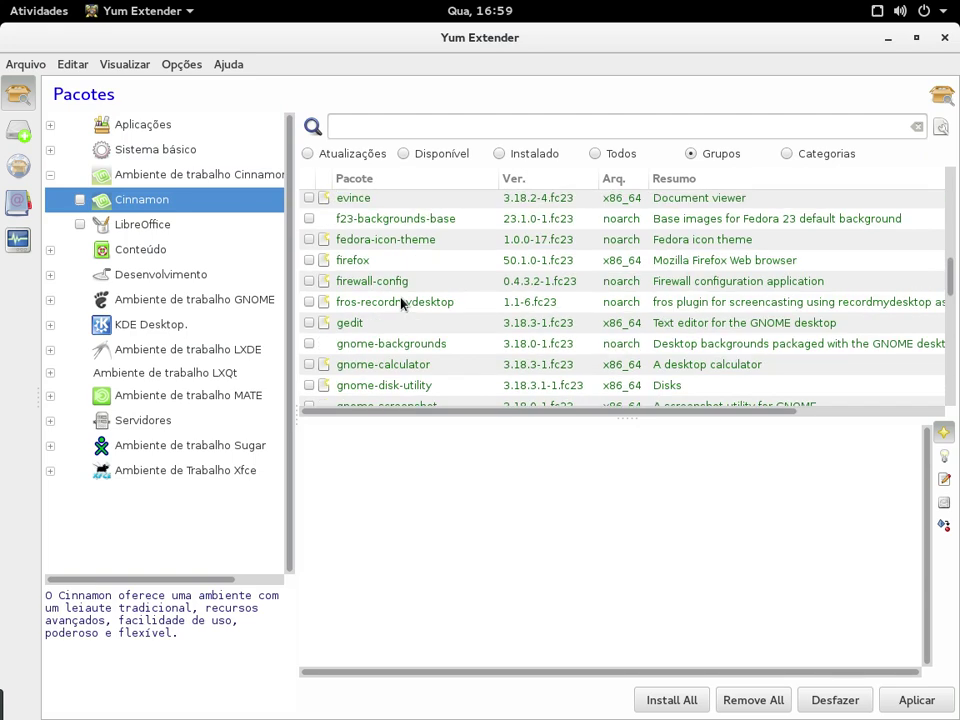
pyautogui.scroll(3, 398, 315)
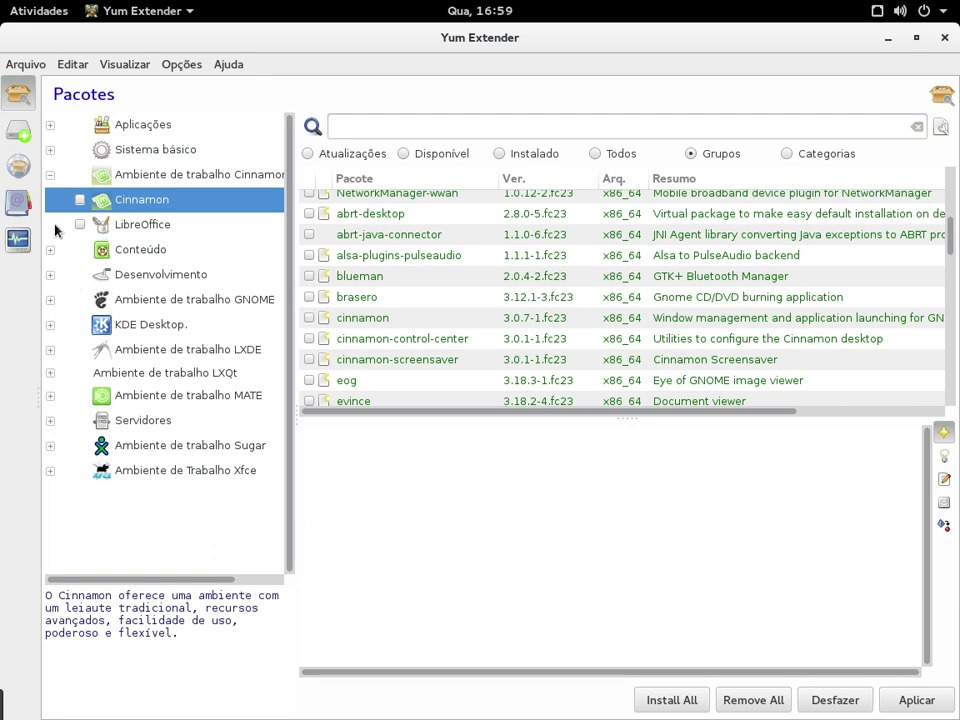
pyautogui.click(50, 175)
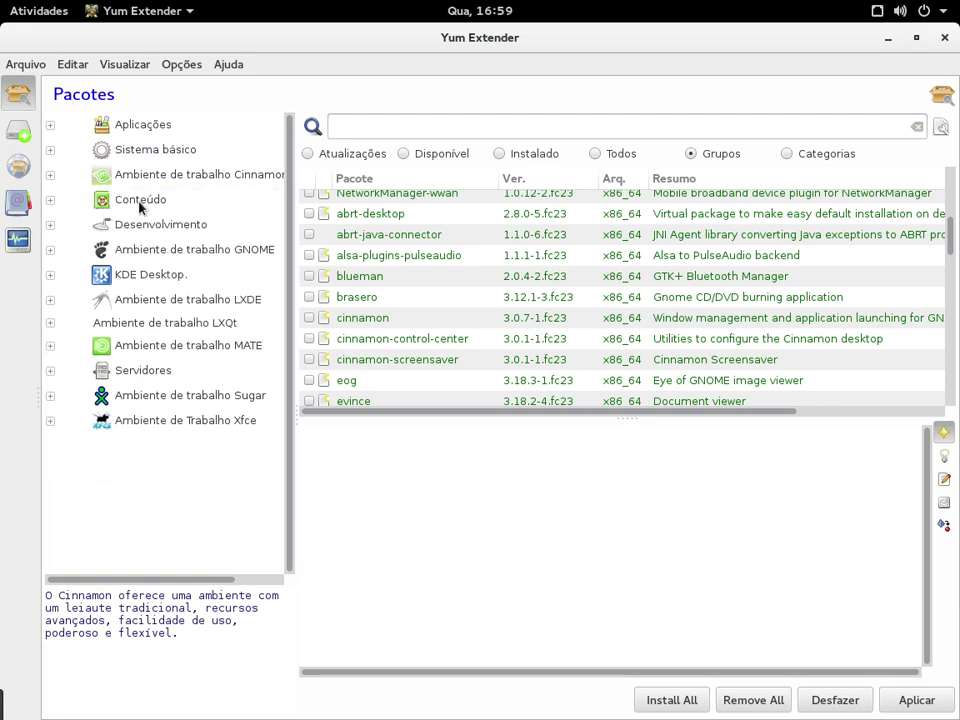
# - Read the Conteúdo group's description, then look through the subgroups of Desenvolvimento and collapse it
pyautogui.click(127, 199)
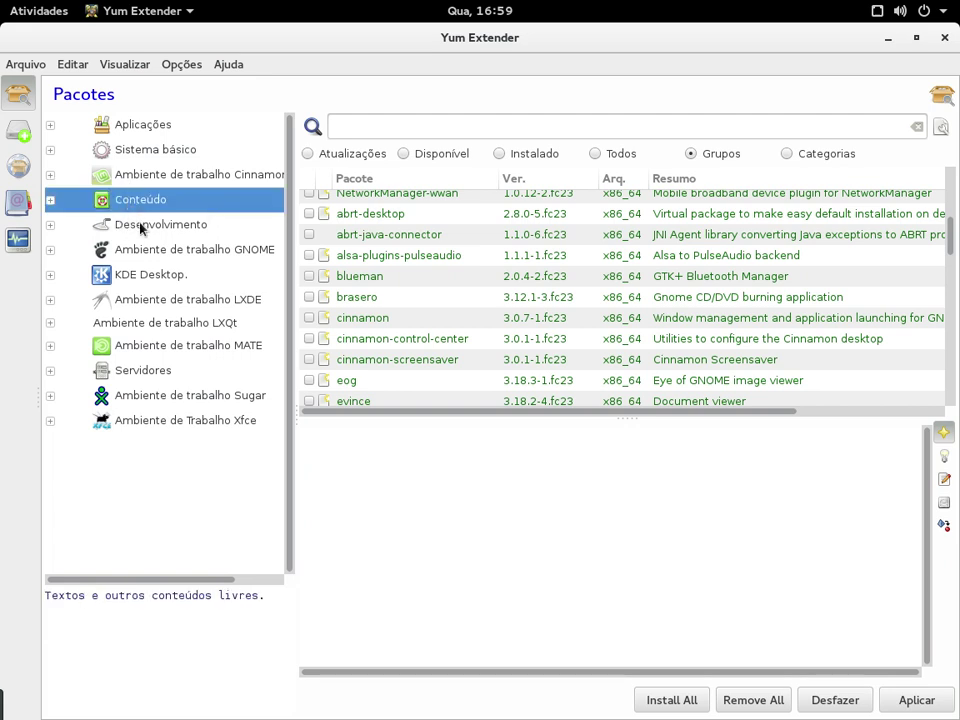
pyautogui.doubleClick(142, 225)
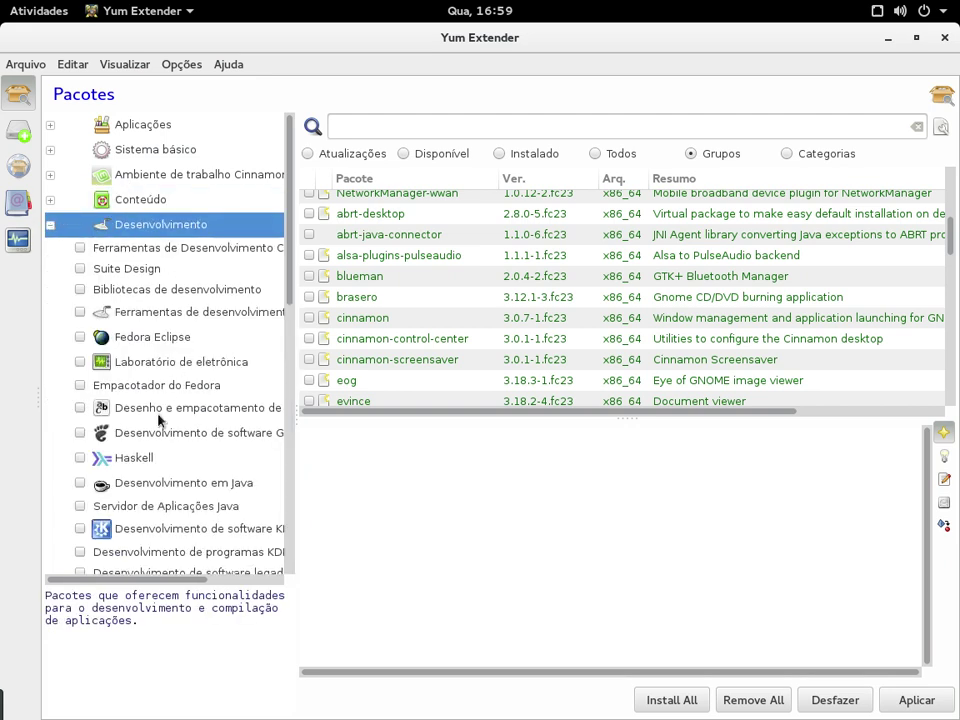
pyautogui.click(49, 225)
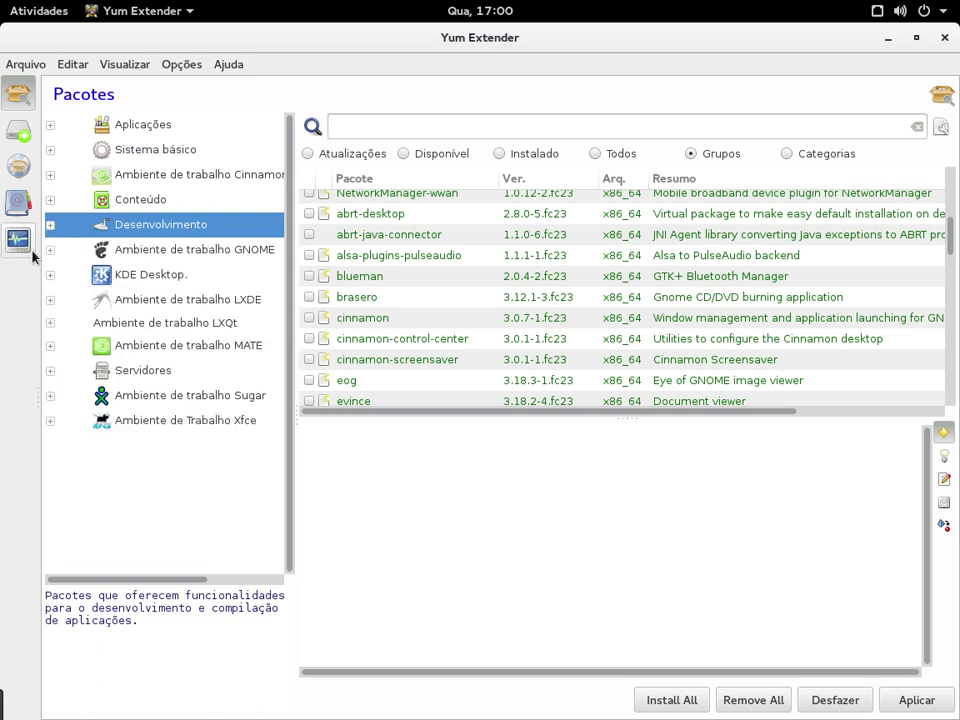
# - Expand the GNOME desktop environment group, look through the packages of its Epiphany, Firefox and GNOME subgroups, and collapse the group
pyautogui.click(49, 250)
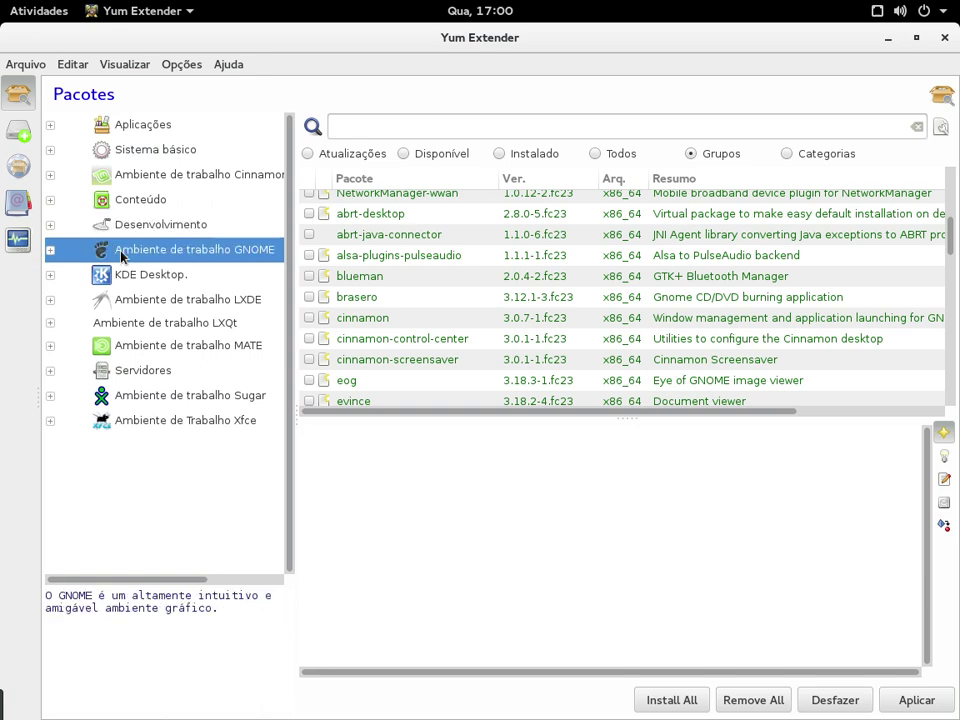
pyautogui.click(49, 250)
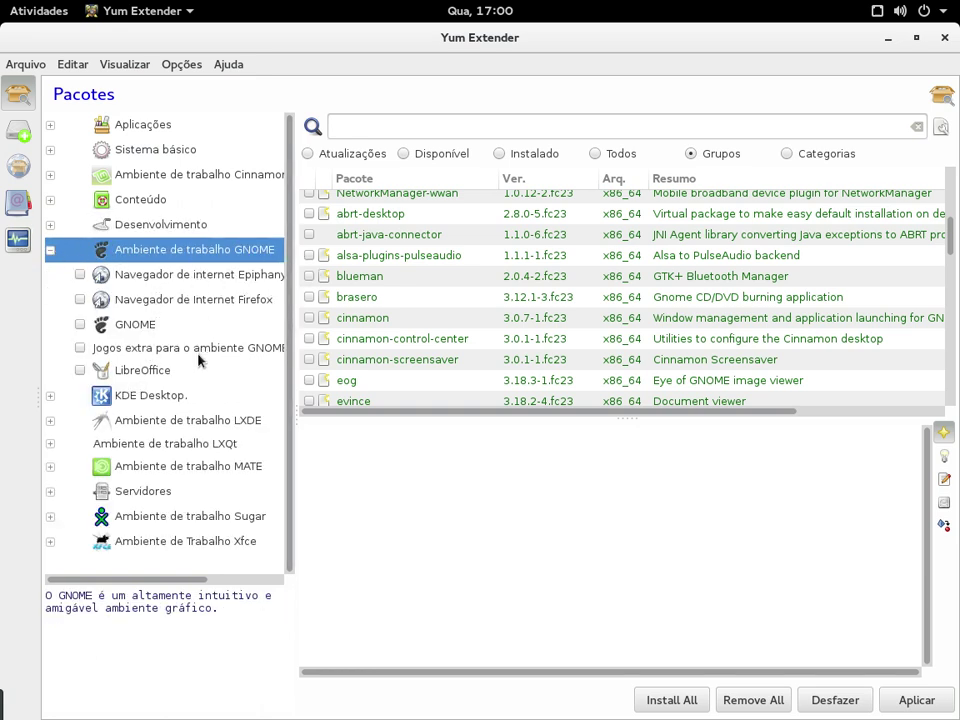
pyautogui.press('Down')
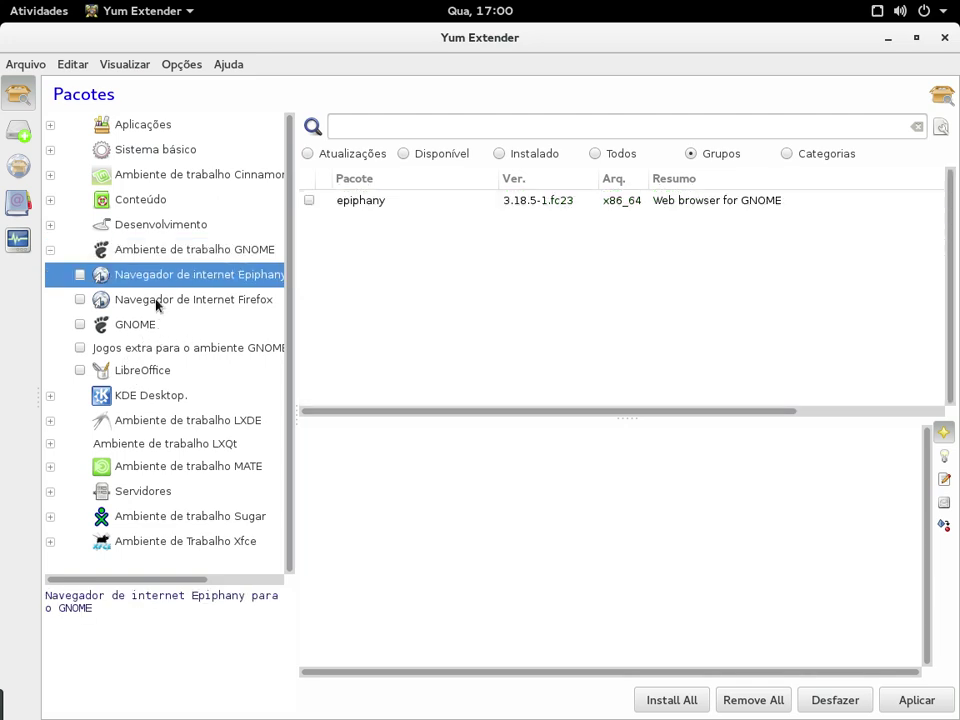
pyautogui.press('Down')
pyautogui.press('Down')
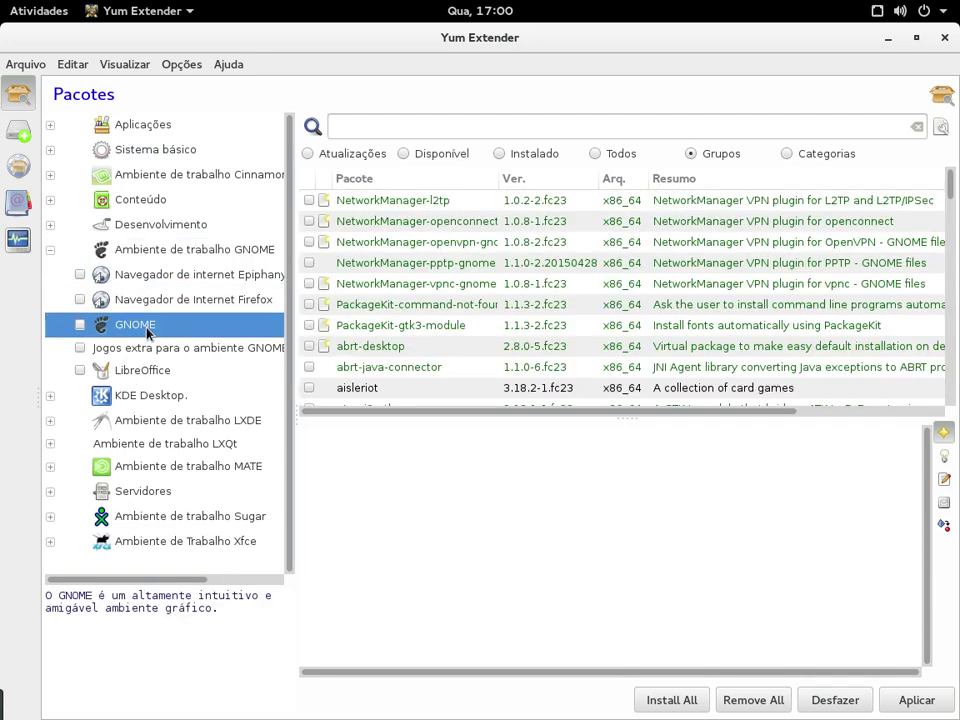
pyautogui.click(51, 254)
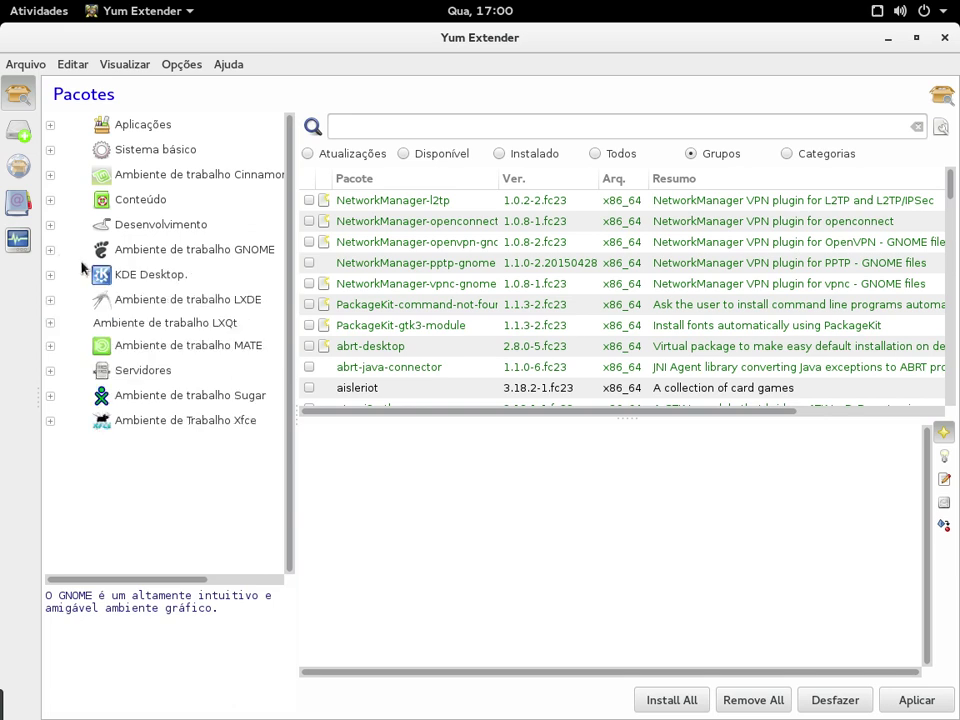
# - Look through the KDE Desktop subgroups, collapse them, and view the LXDE, LXQt and MATE desktop group descriptions
pyautogui.click(52, 276)
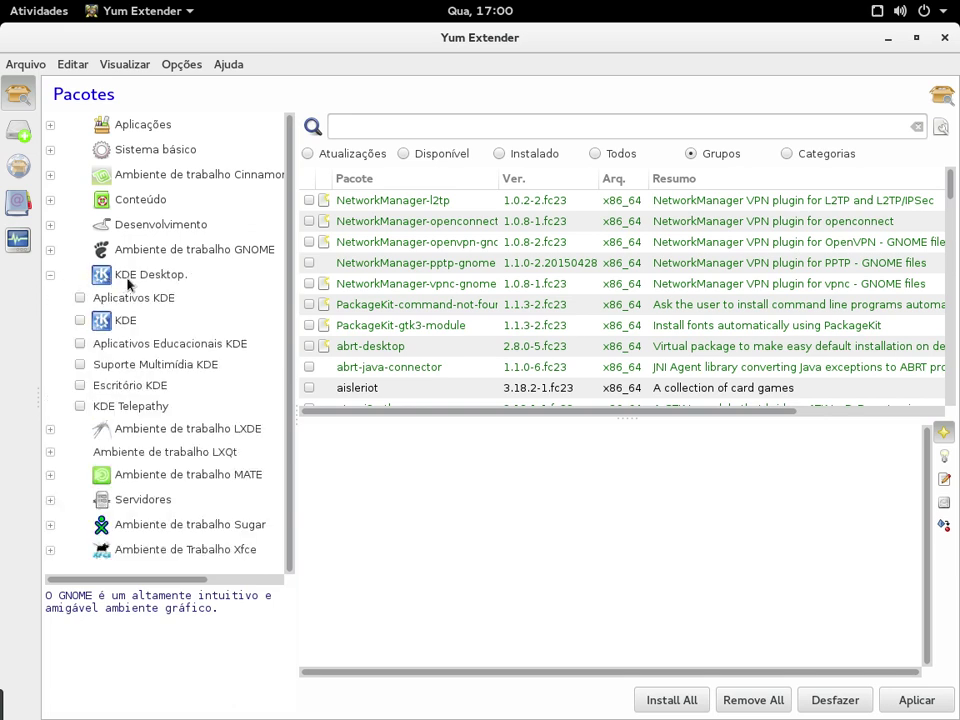
pyautogui.click(50, 274)
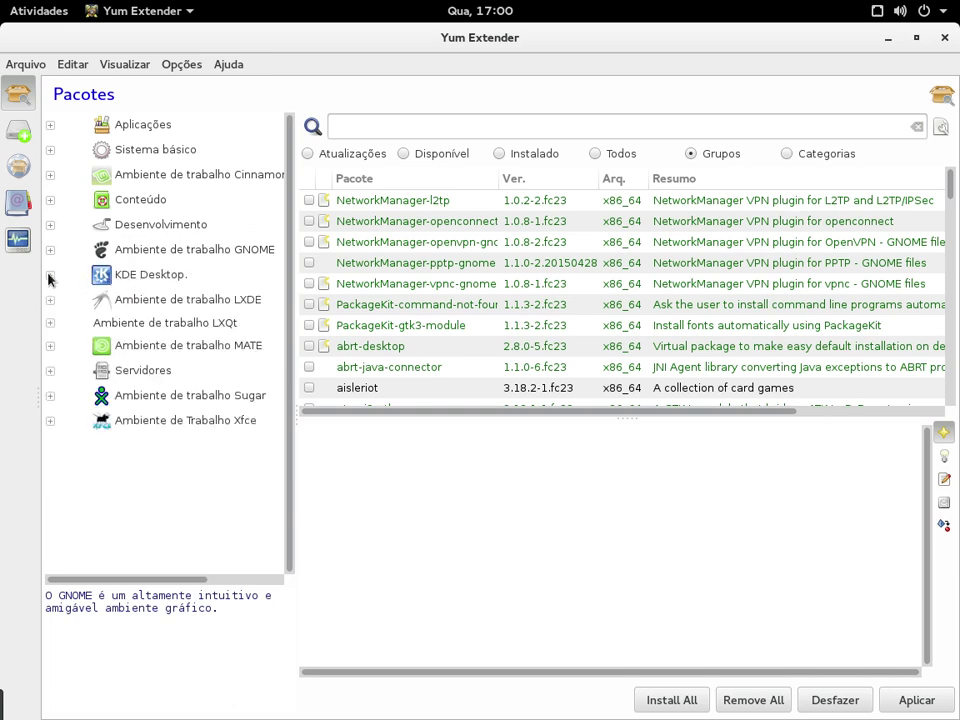
pyautogui.click(155, 300)
pyautogui.click(166, 324)
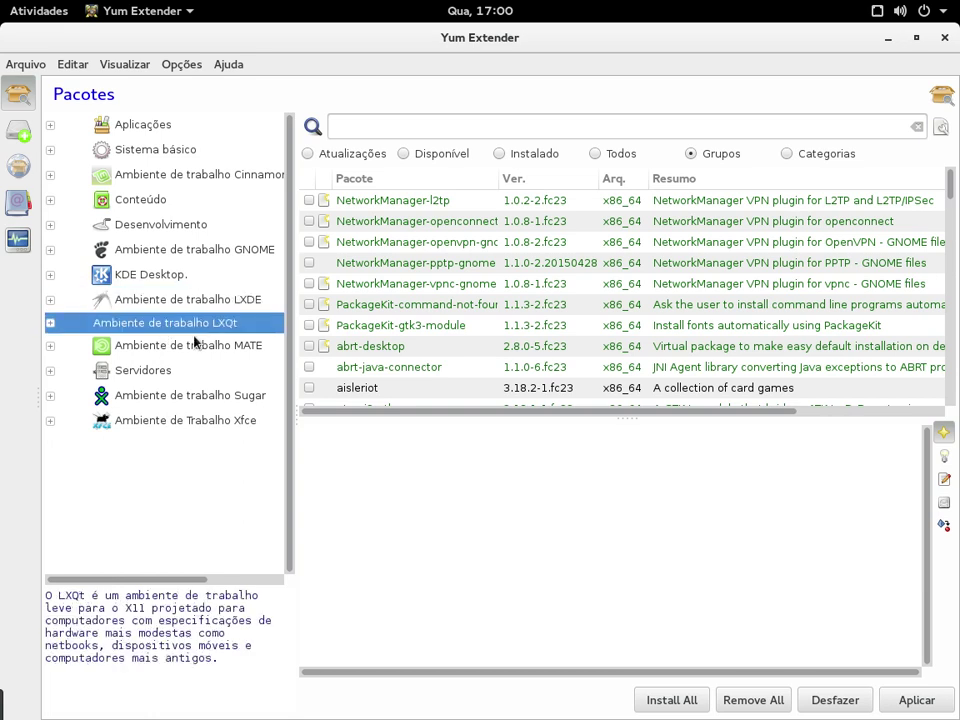
pyautogui.click(192, 347)
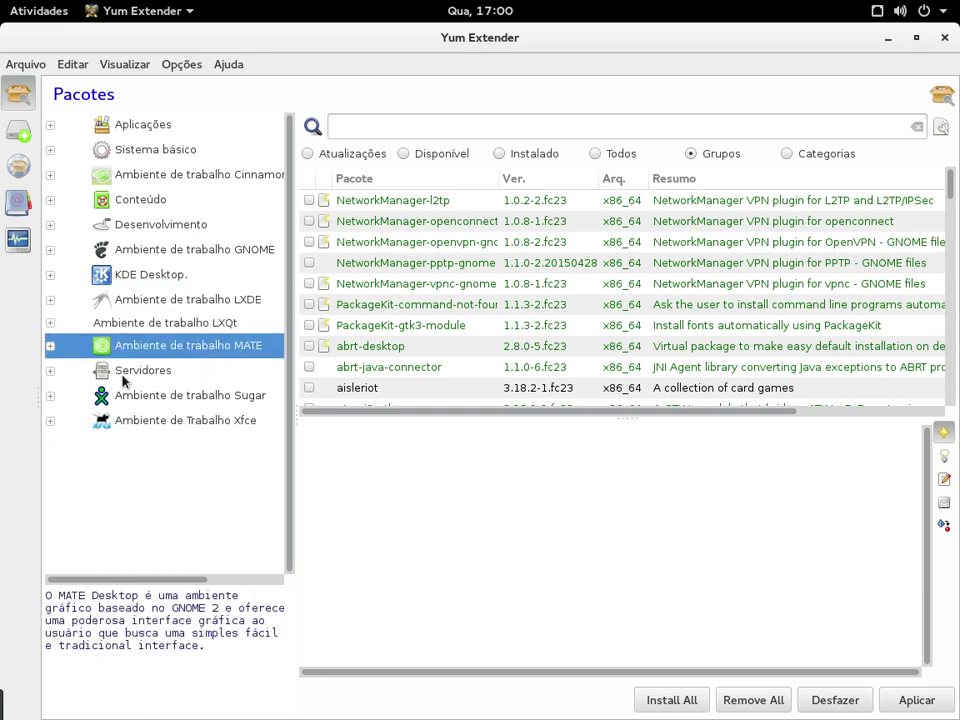
# - Look through the Servidores subgroups and the Sugar desktop packages, collapsing both groups, and view the Xfce group's description
pyautogui.click(51, 371)
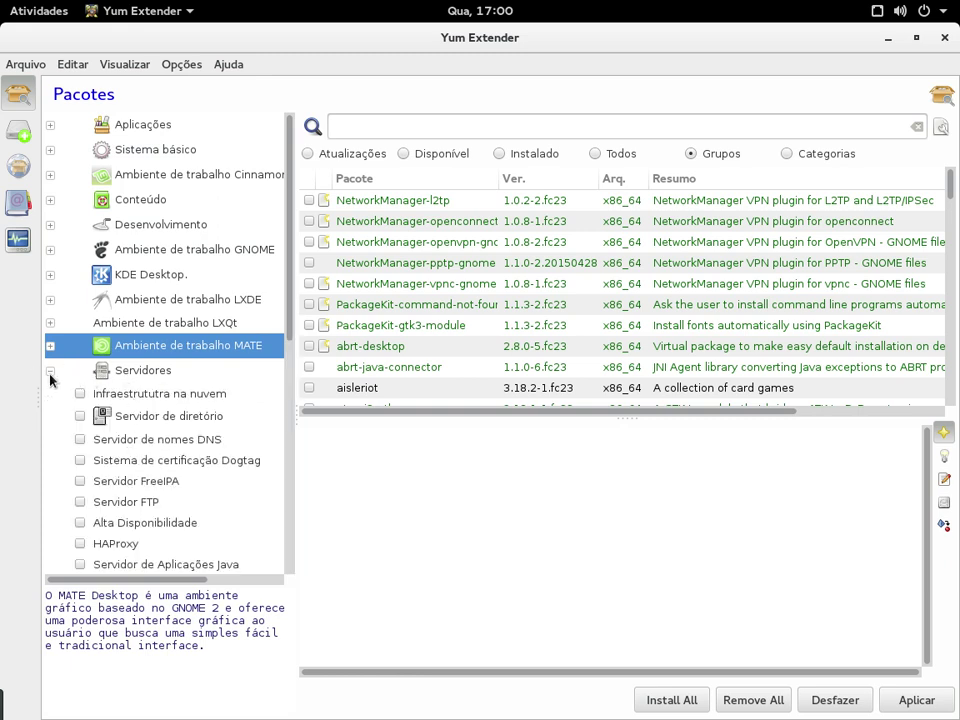
pyautogui.click(50, 372)
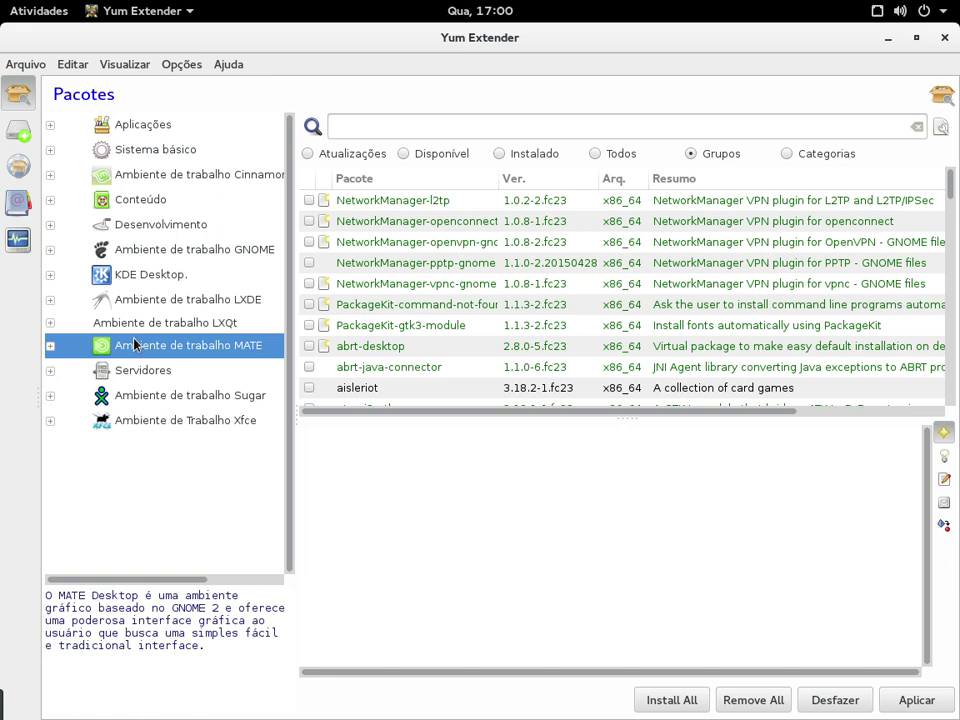
pyautogui.click(122, 398)
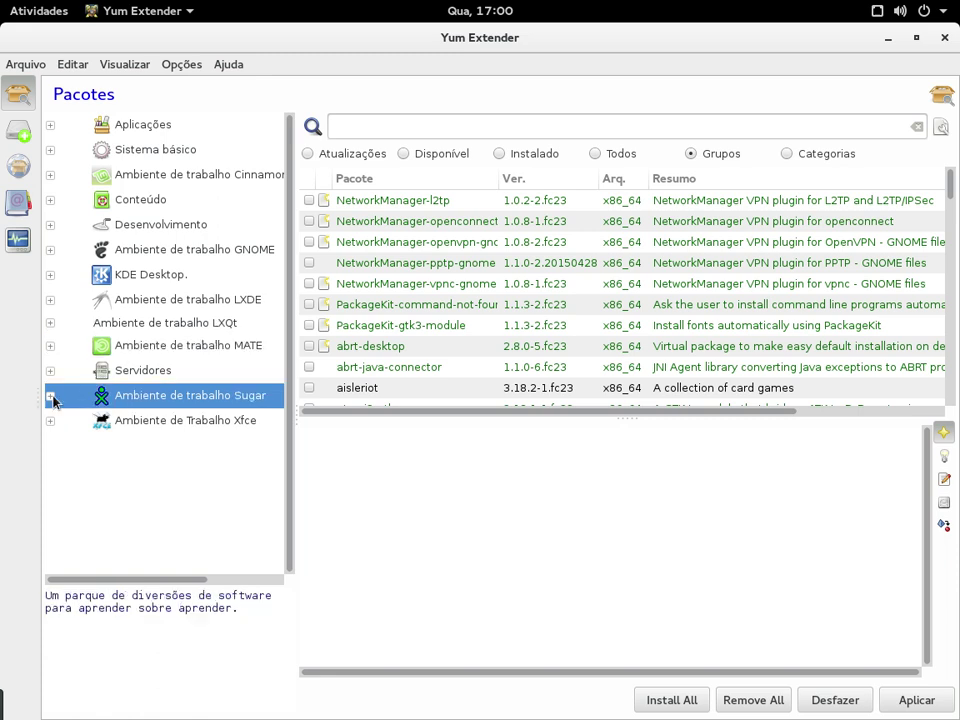
pyautogui.click(50, 396)
pyautogui.click(113, 443)
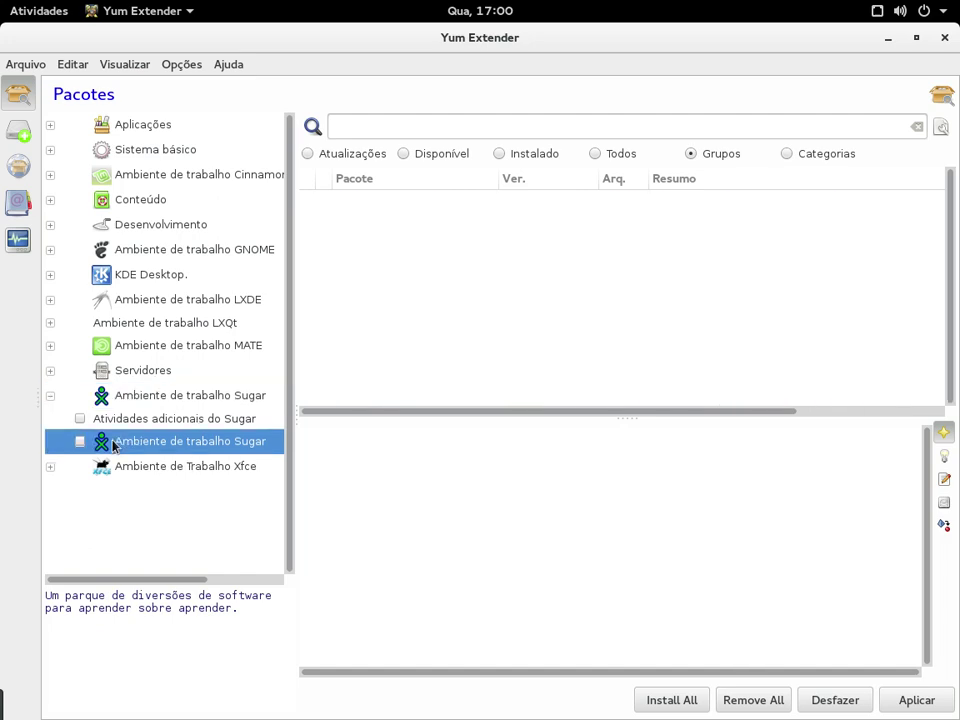
pyautogui.click(52, 398)
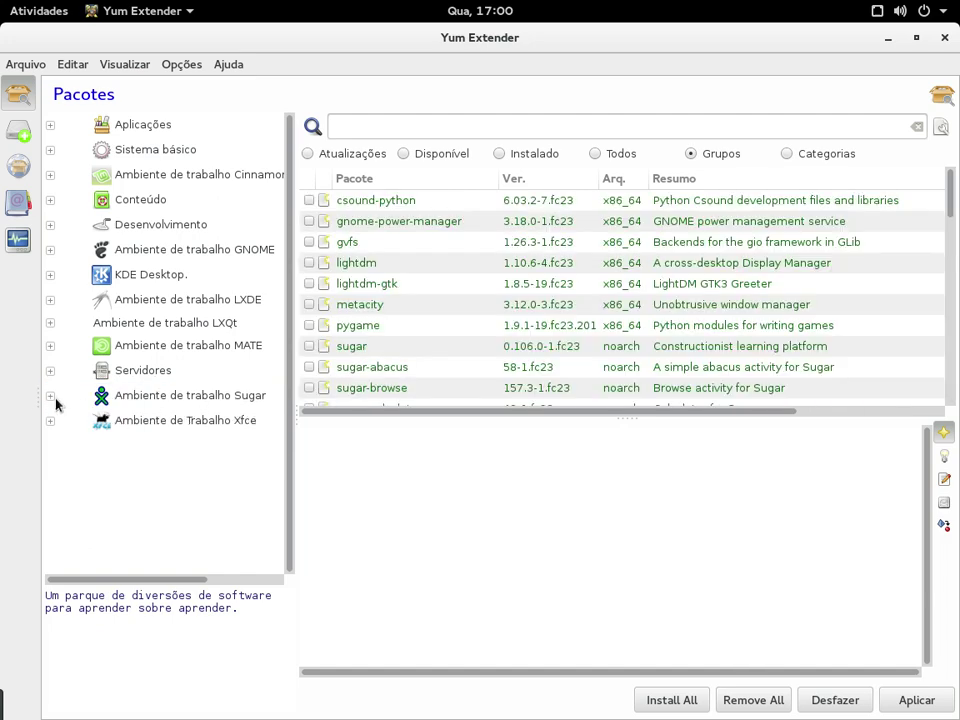
pyautogui.click(208, 421)
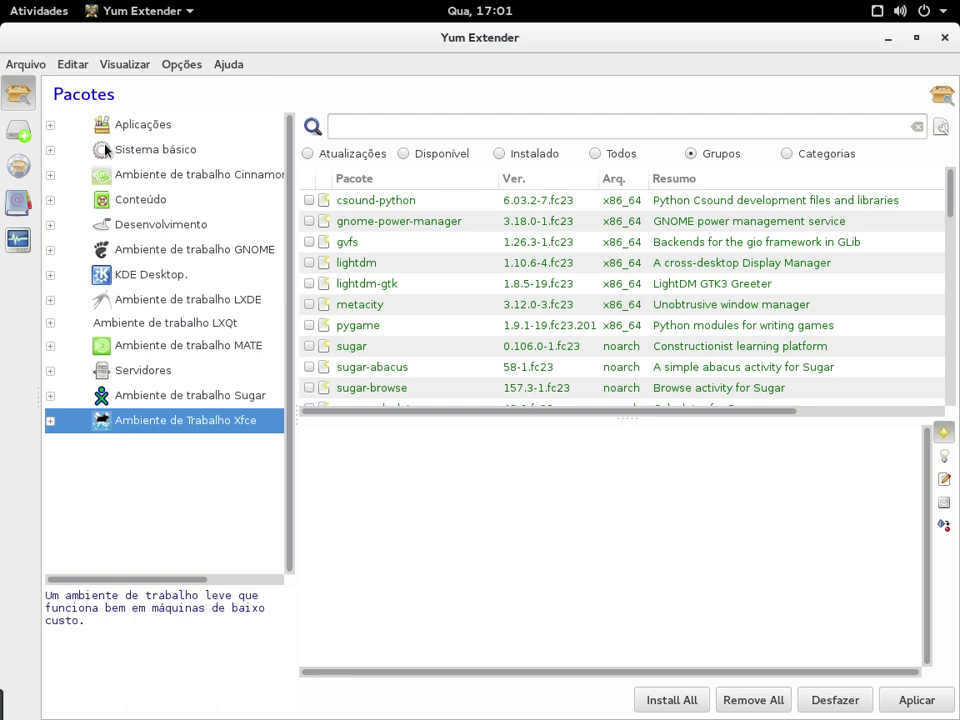
# - Close Yum Extender, switch to the Clementine music player, and minimize its window
pyautogui.click(944, 38)
pyautogui.moveTo(1, 1)
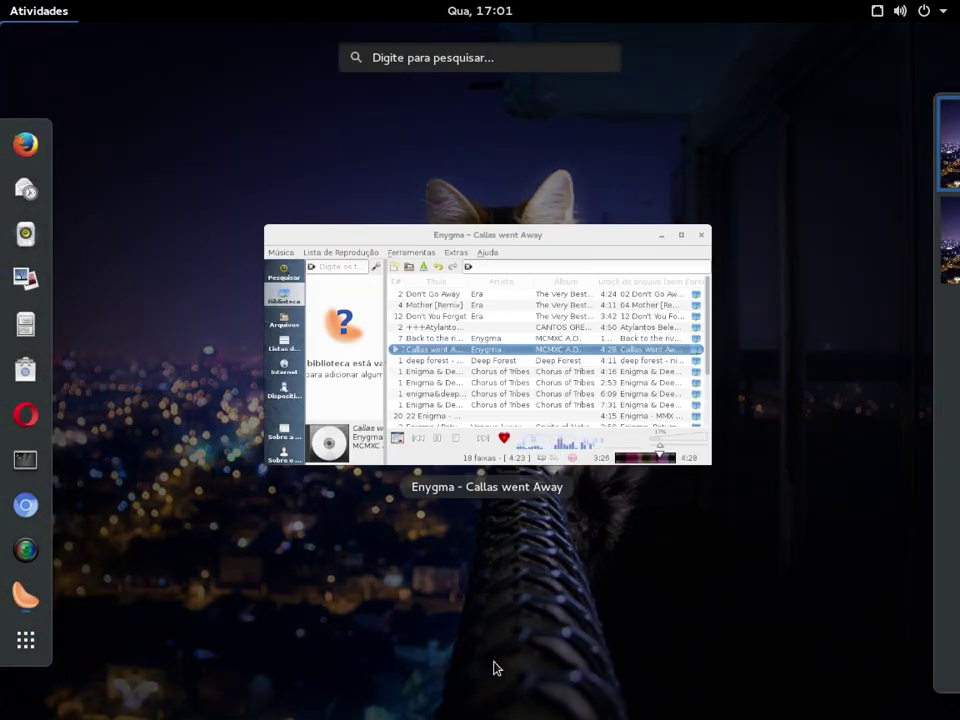
pyautogui.click(440, 394)
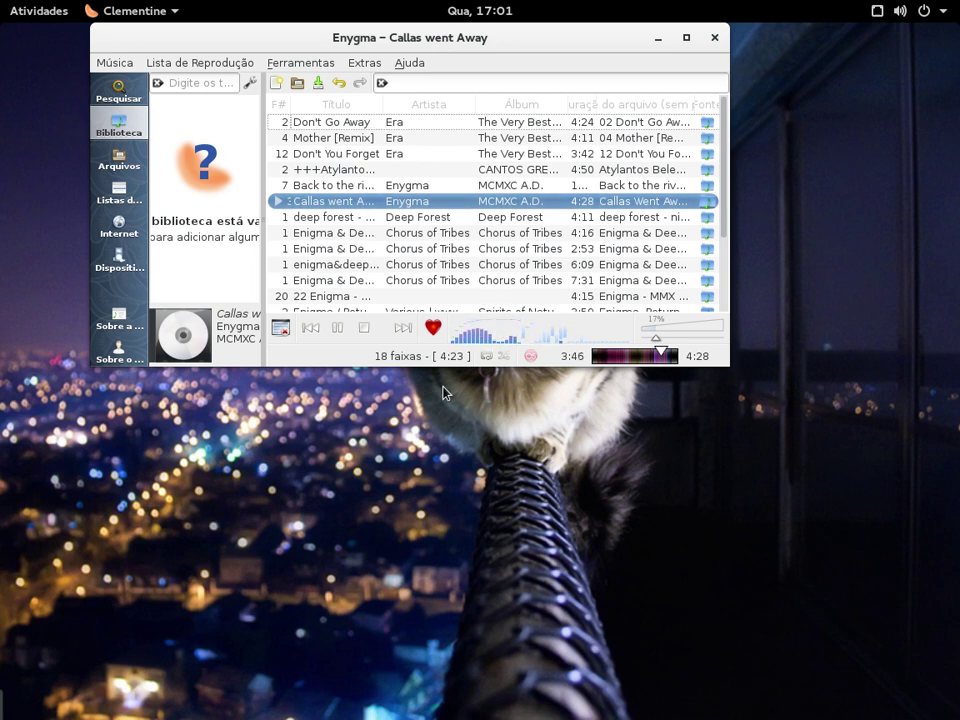
pyautogui.click(658, 40)
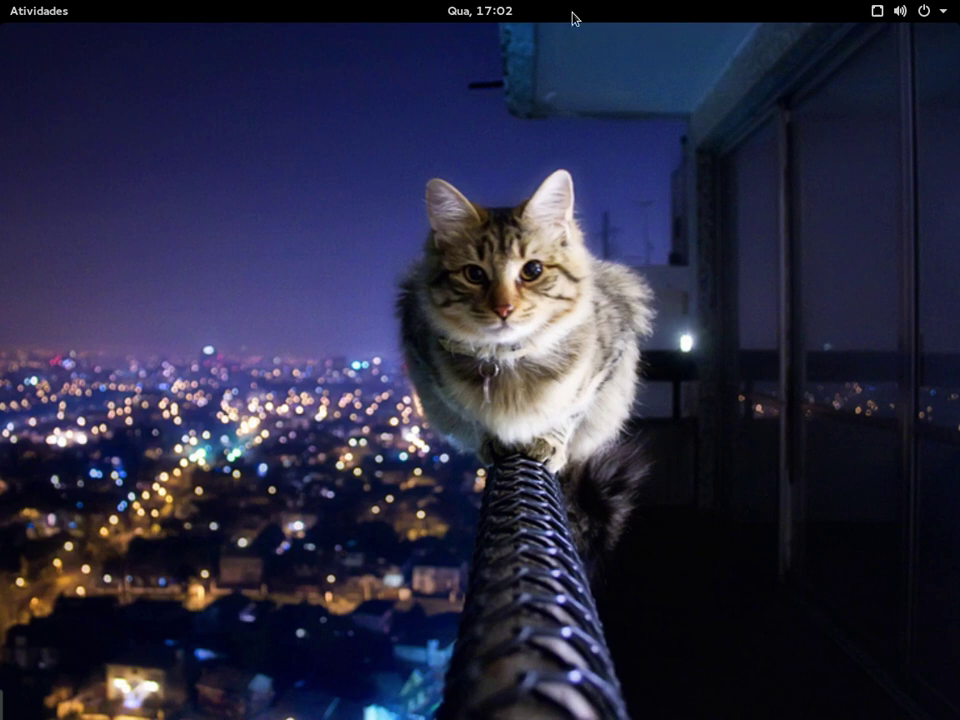
# - Launch the system monitor from the Utilitários application folder to examine the CPU, memory and network usage
pyautogui.moveTo(2, 2)
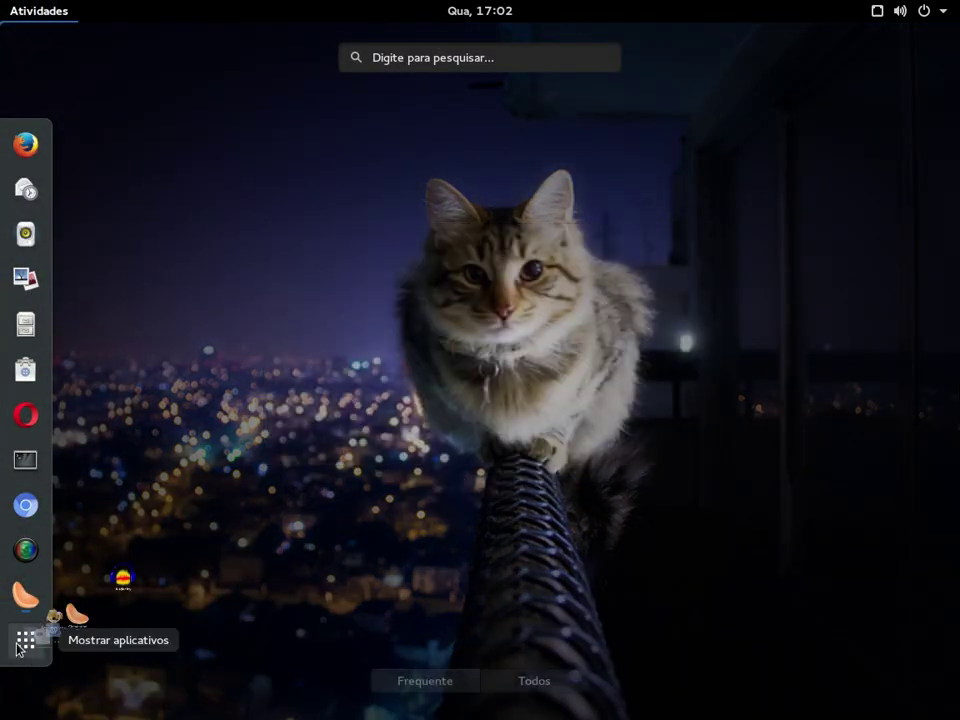
pyautogui.click(24, 642)
pyautogui.scroll(-3, 487, 570)
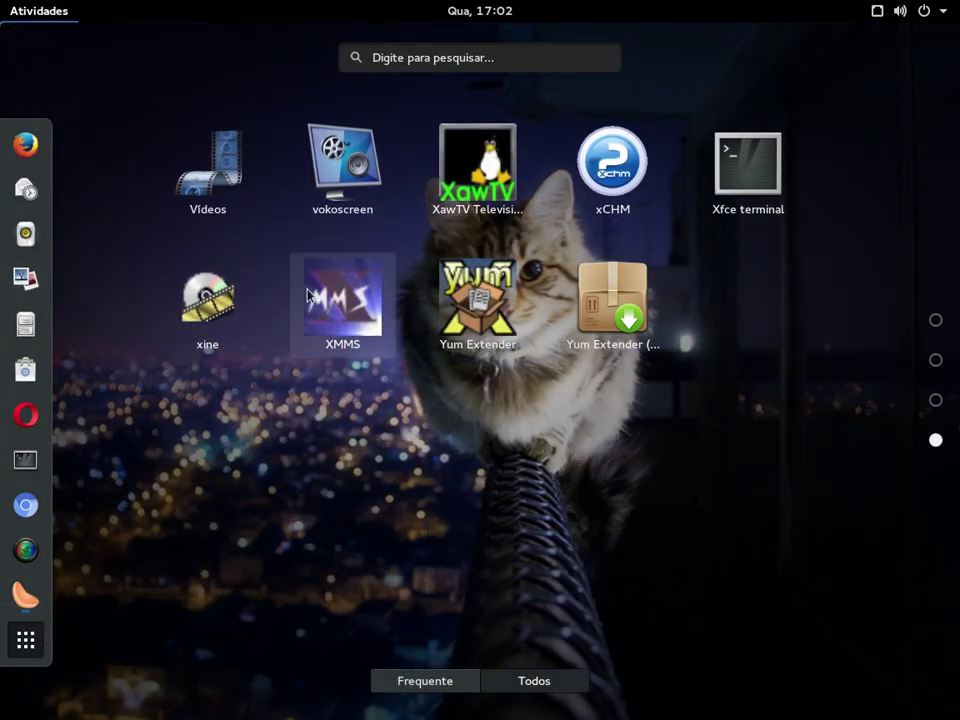
pyautogui.scroll(1, 822, 333)
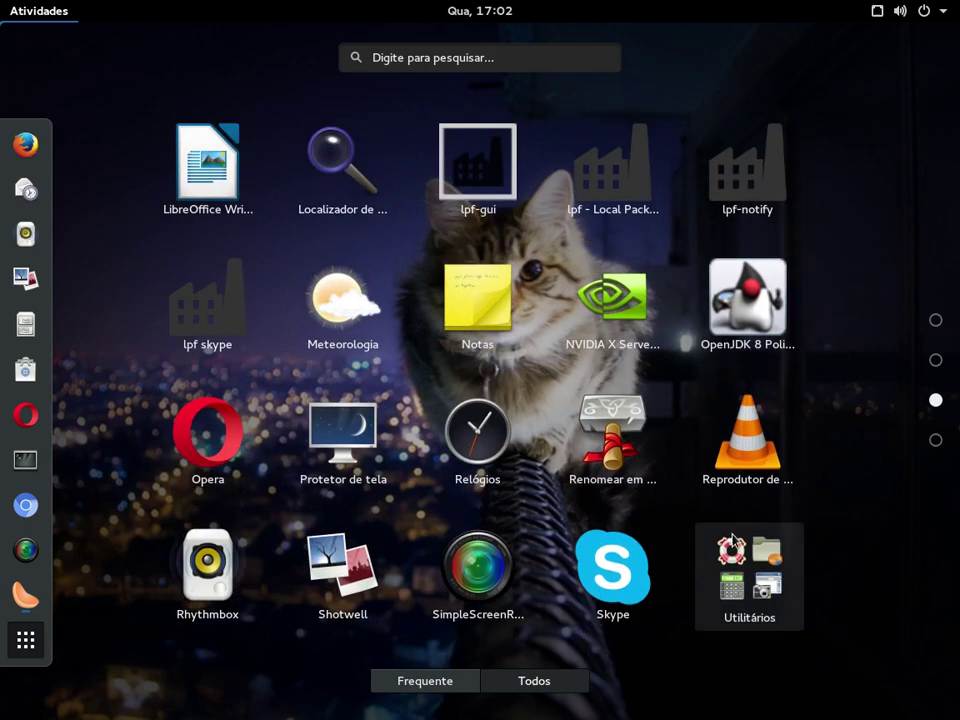
pyautogui.click(744, 572)
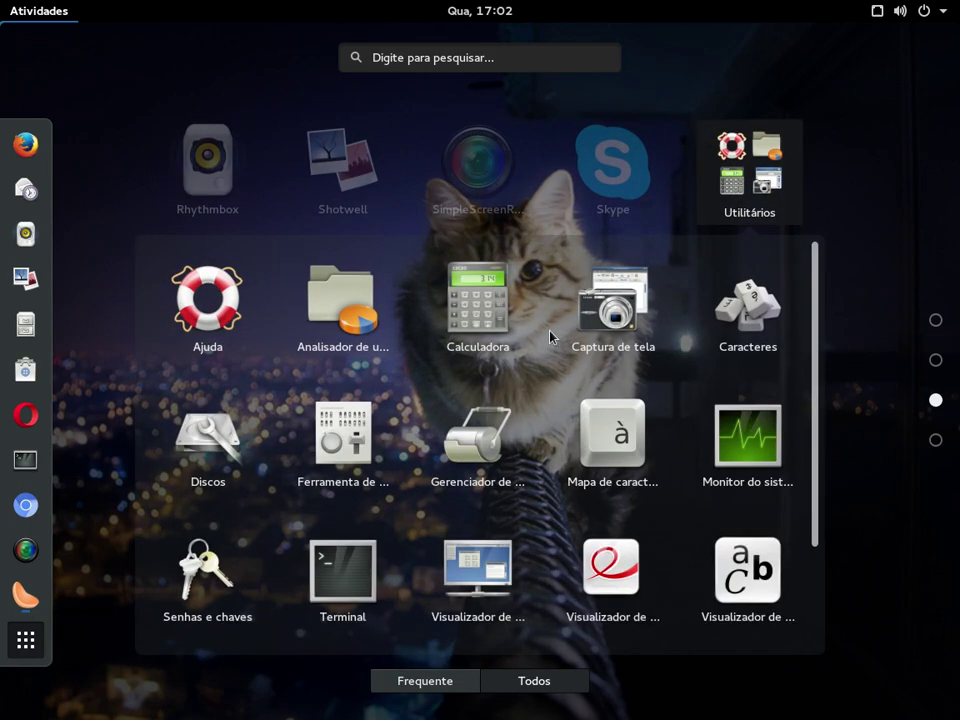
pyautogui.click(746, 439)
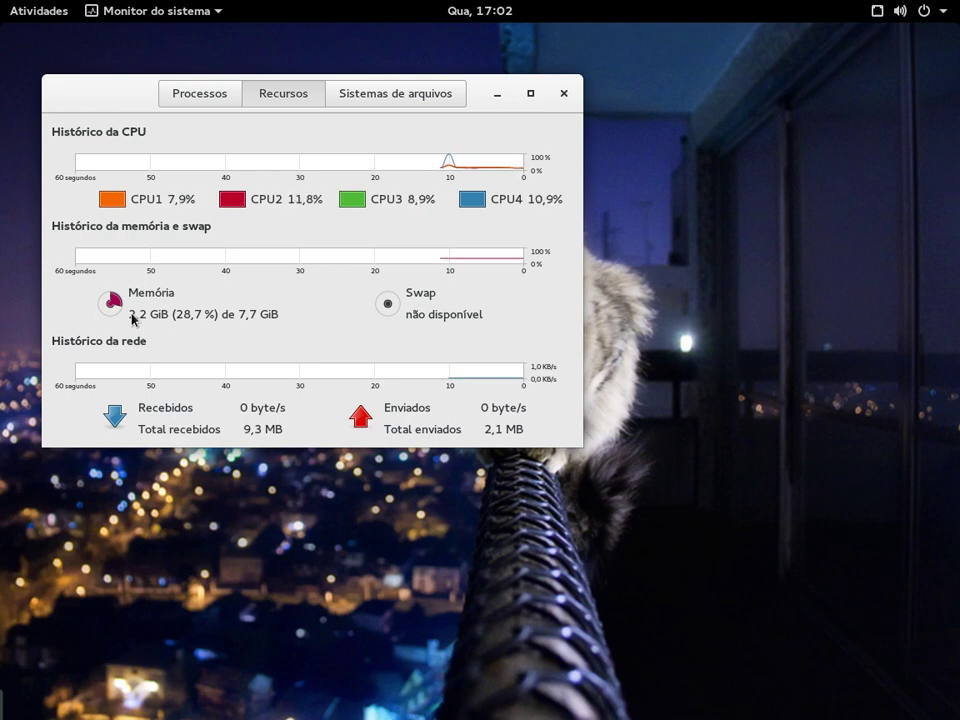
# - View the overview of open windows, return to the system monitor to examine memory usage, and close it
pyautogui.moveTo(0, 0)
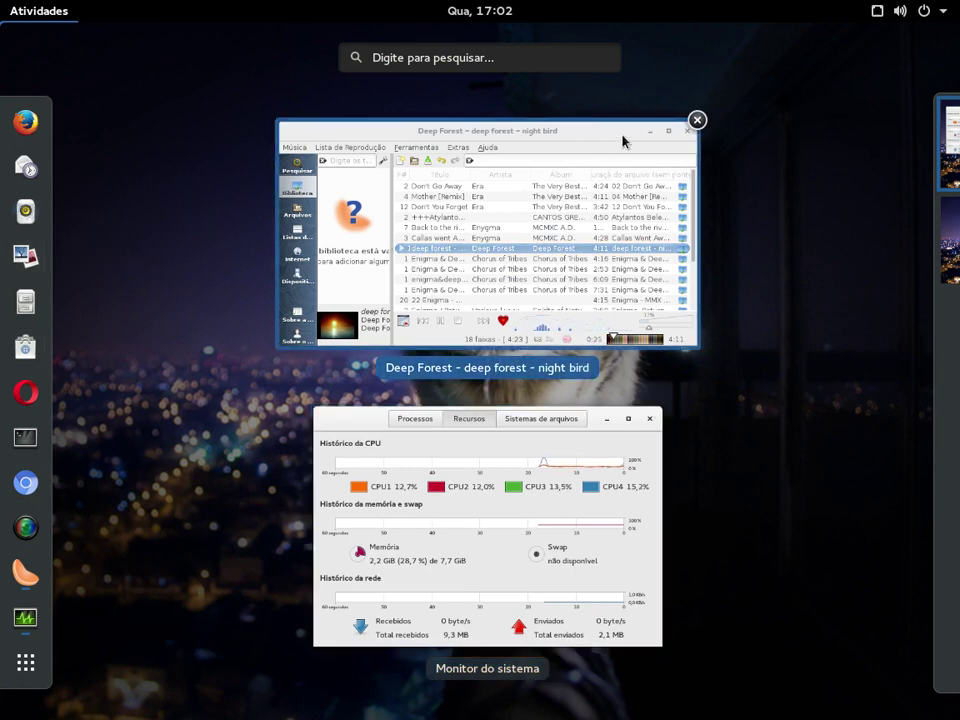
pyautogui.click(478, 490)
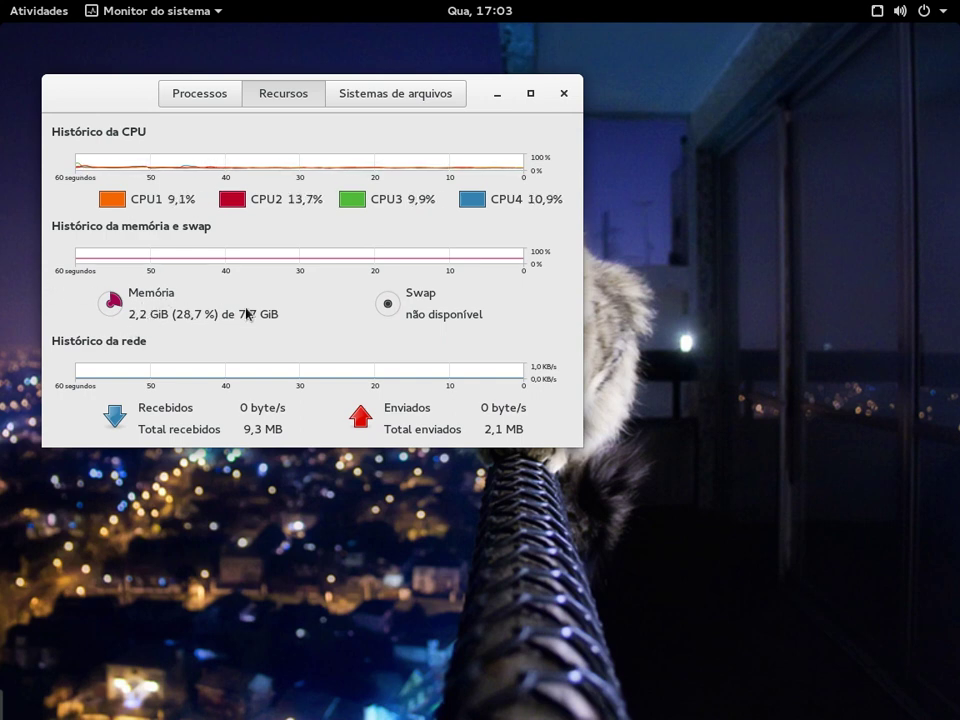
pyautogui.click(565, 96)
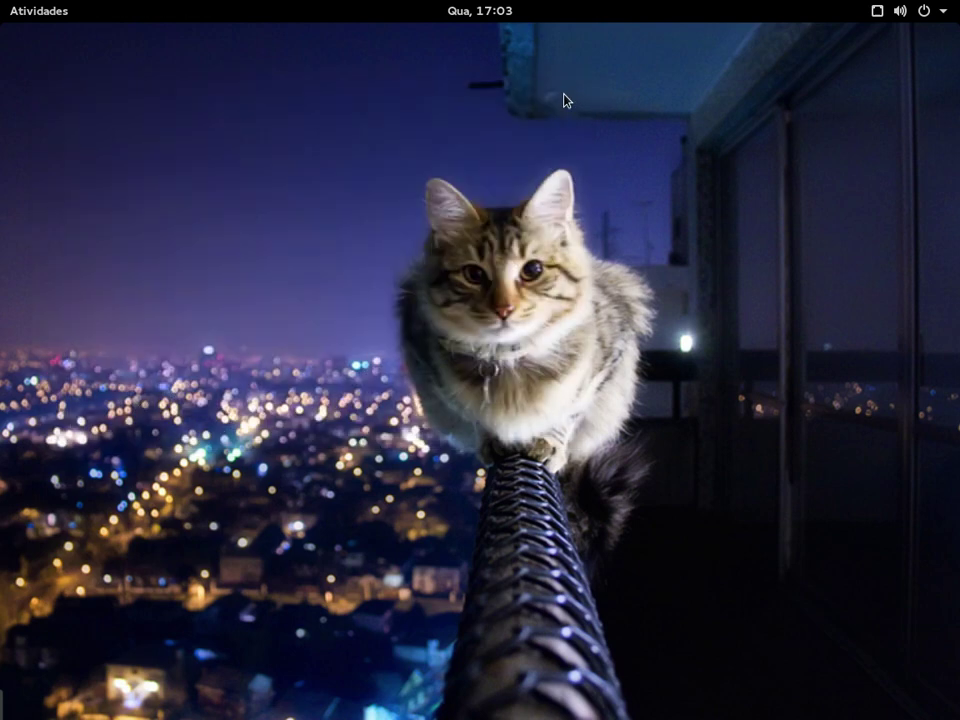
pyautogui.moveTo(2, 2)
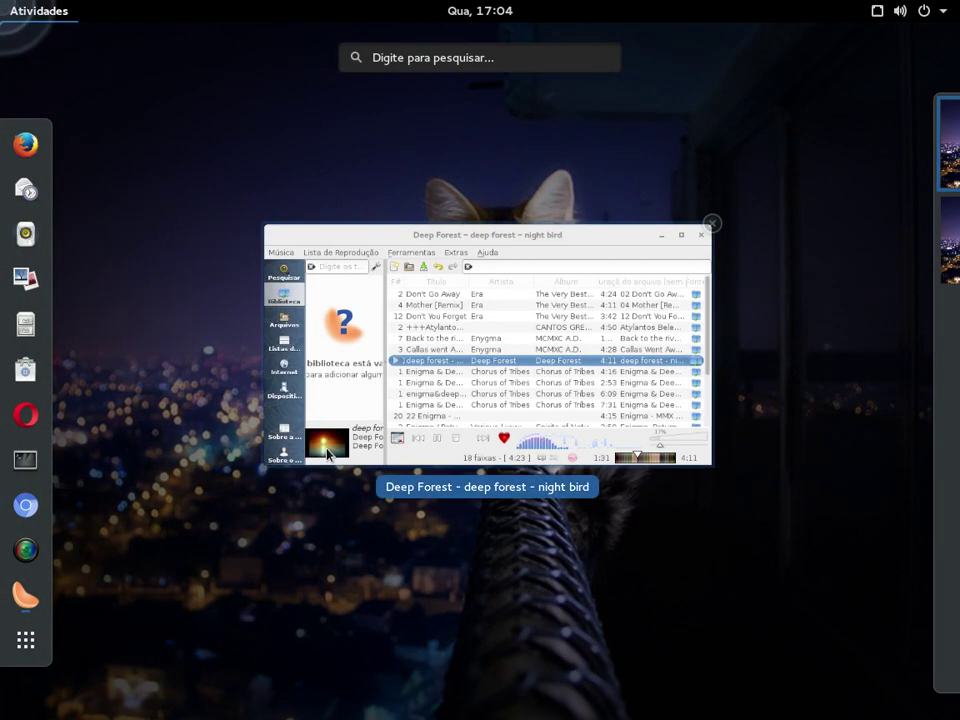
pyautogui.click(371, 628)
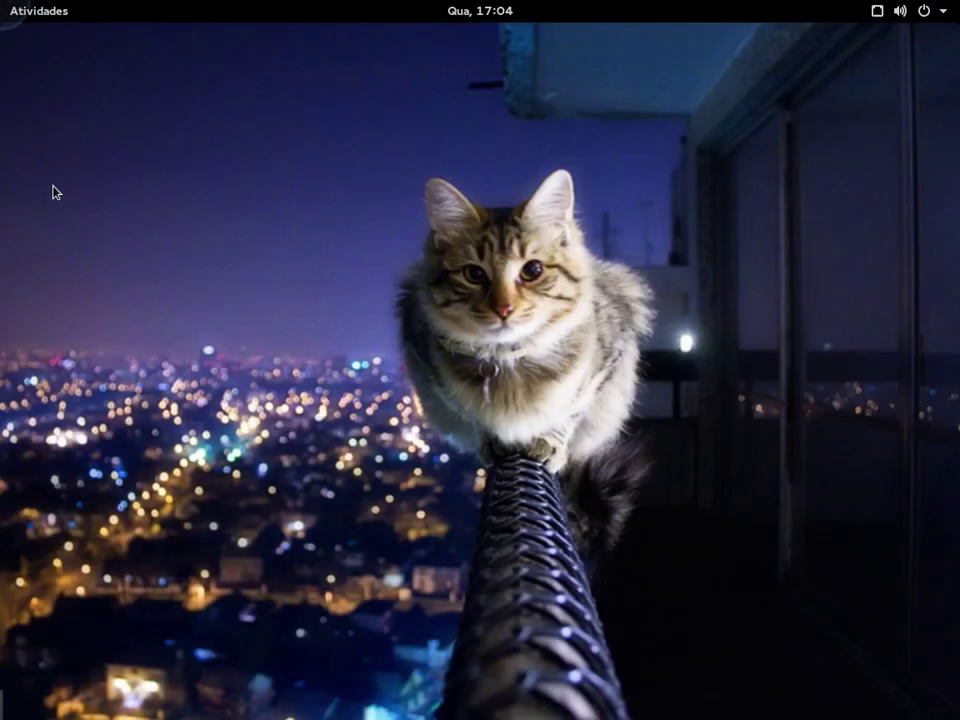
# - Expand the desktop's notification tray and open the screen recorder's list of recording options
pyautogui.moveTo(2, 5)
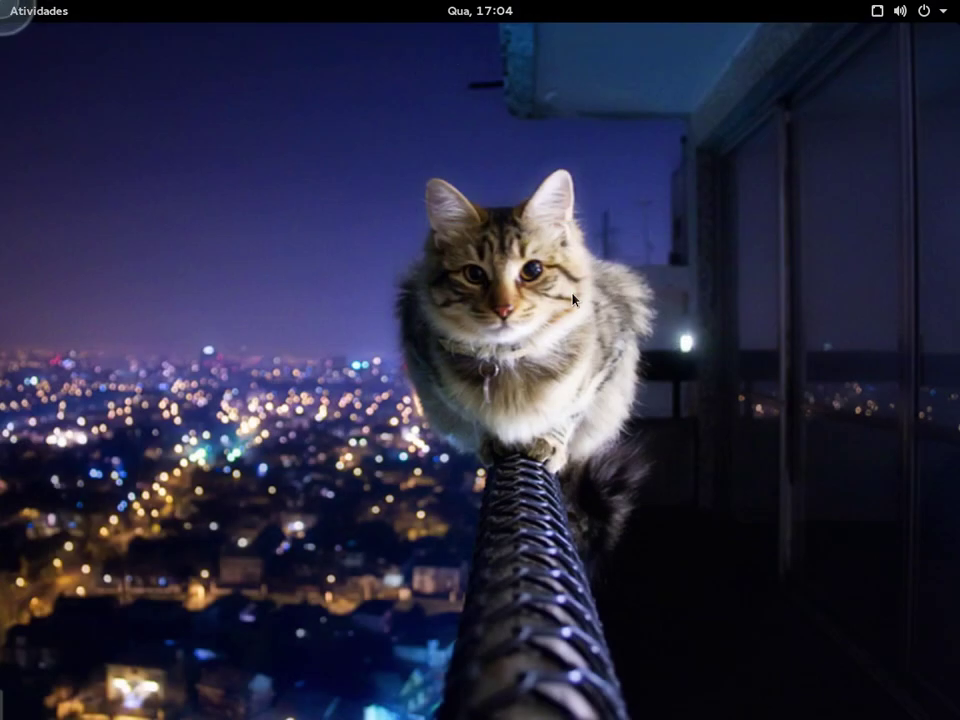
pyautogui.moveTo(12, 712)
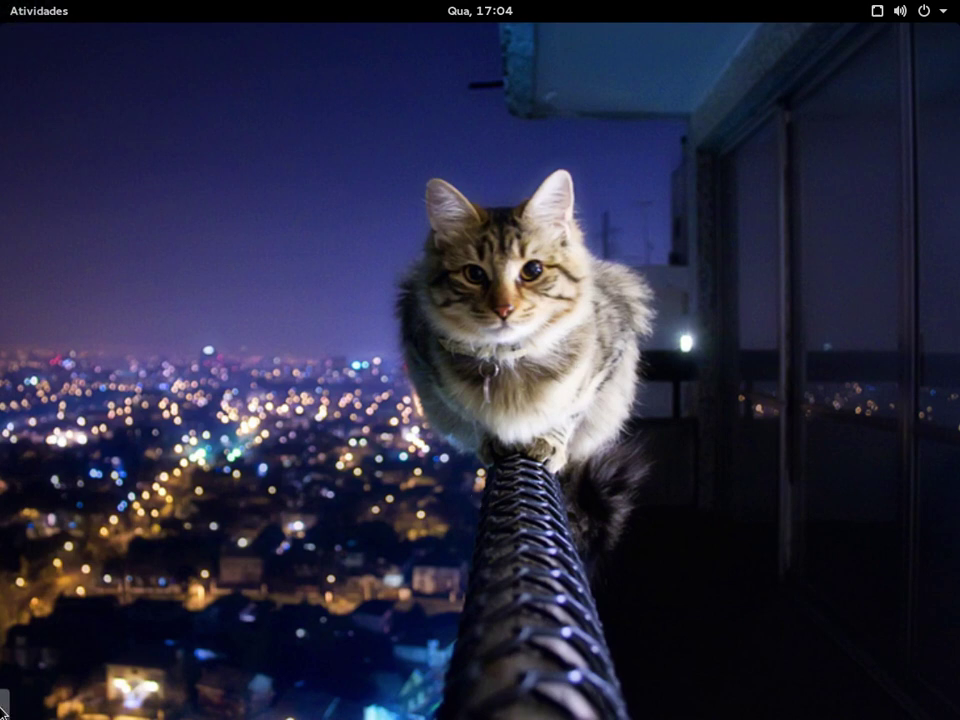
pyautogui.click(18, 710)
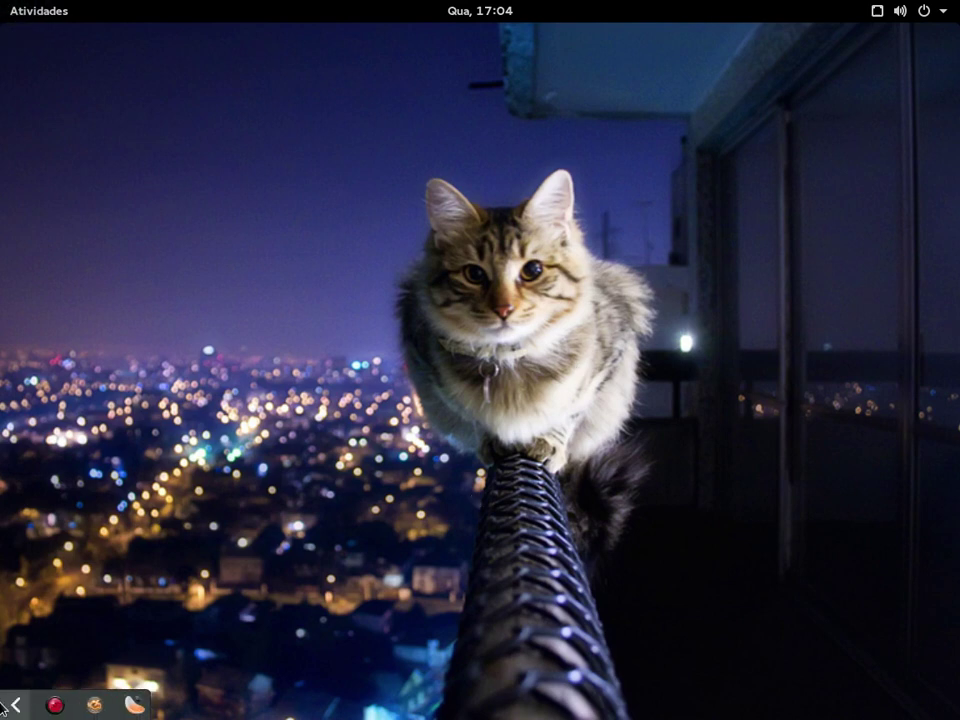
pyautogui.click(58, 707)
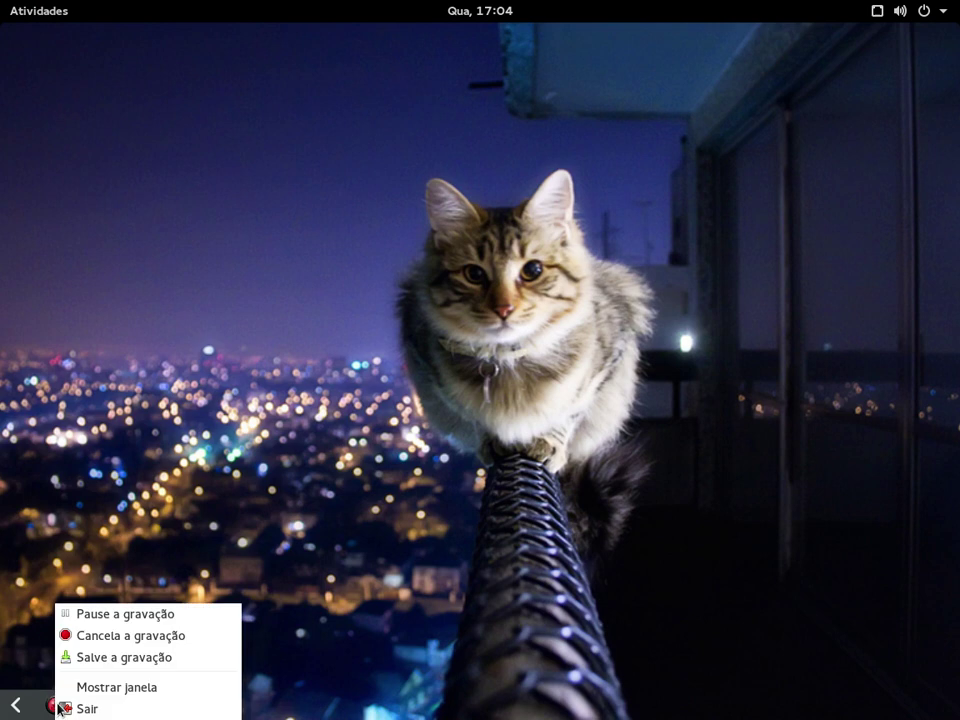